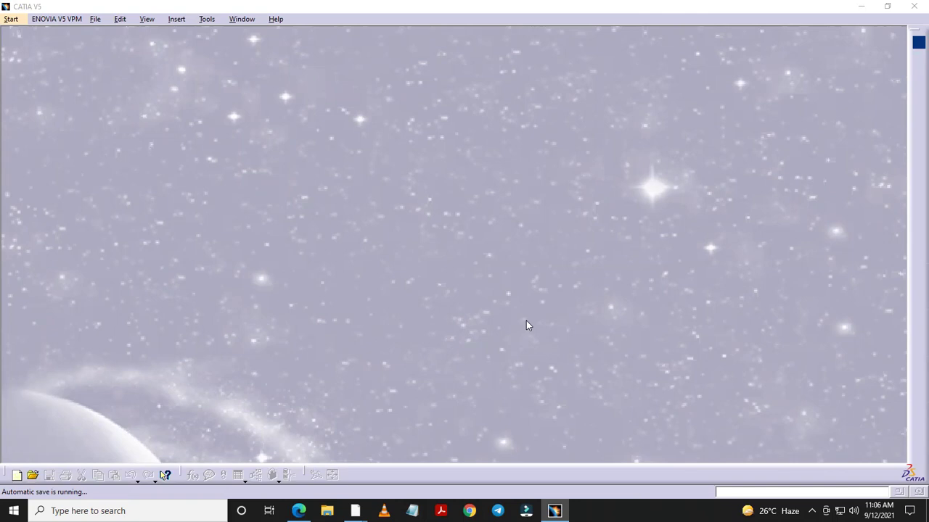
Step: Start a new Assembly Design product, Product1, from the Start > Mechanical Design menu
{"action": "left_click", "coordinate": [11, 19]}
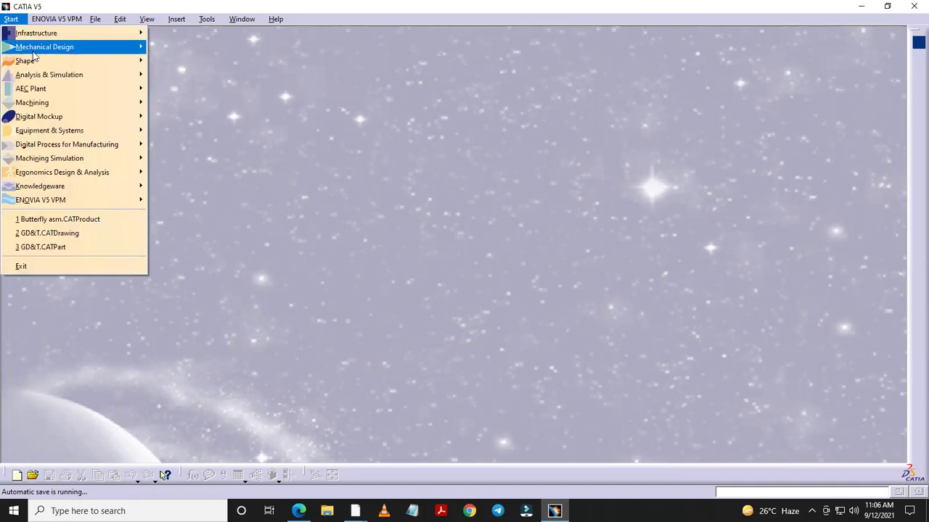
{"action": "mouse_move", "coordinate": [44, 47]}
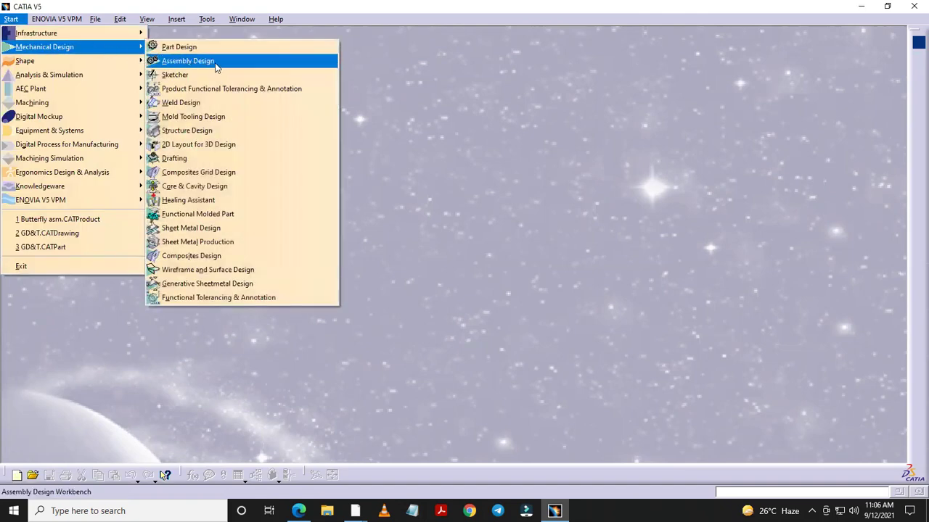
{"action": "left_click", "coordinate": [223, 61]}
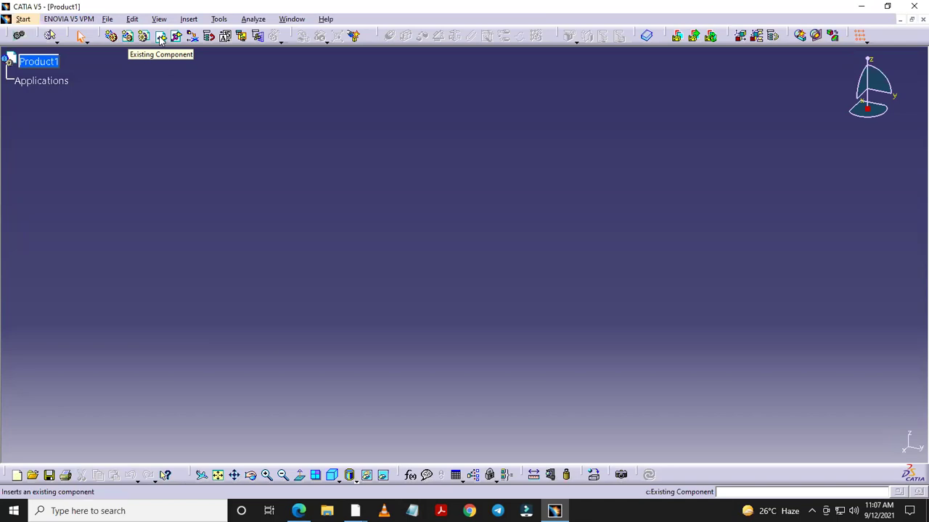
Step: Insert Body.CATPart into Product1 as an existing component
{"action": "left_click", "coordinate": [161, 38]}
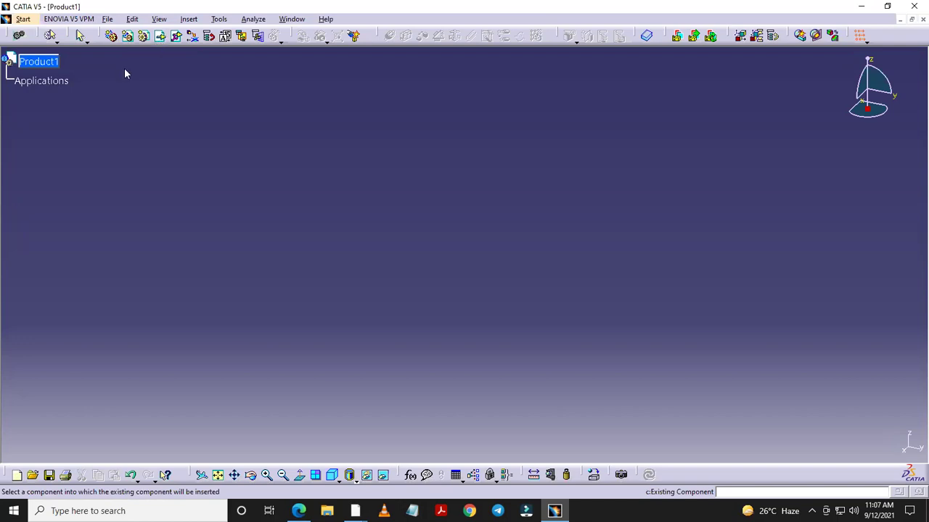
{"action": "left_click", "coordinate": [39, 62]}
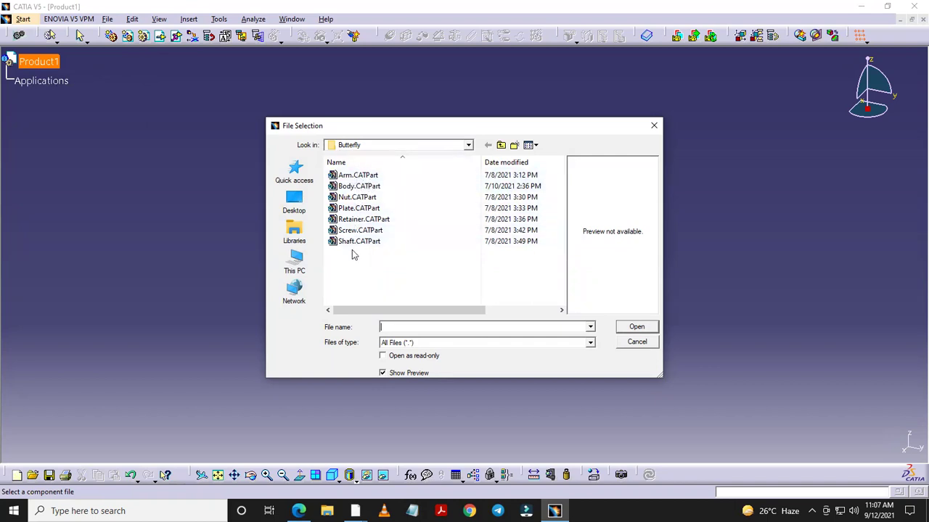
{"action": "left_click", "coordinate": [362, 187]}
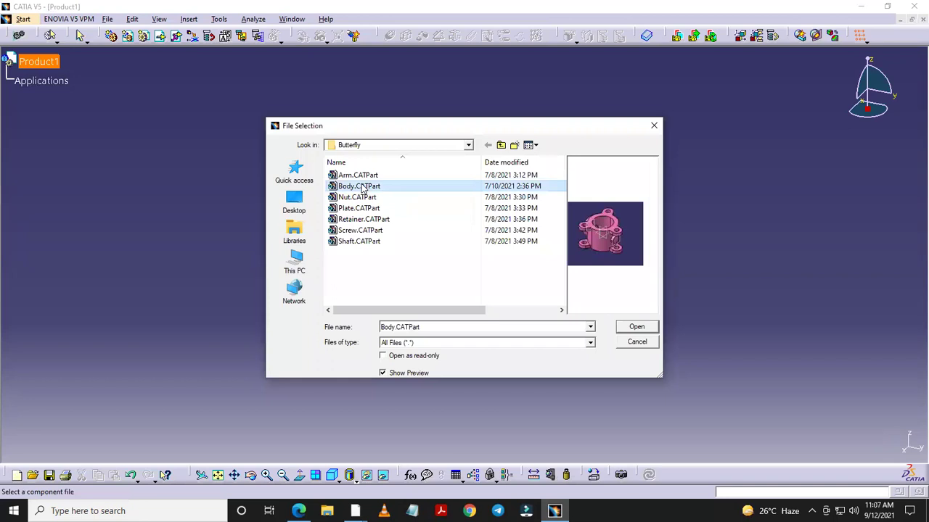
{"action": "left_click", "coordinate": [637, 328]}
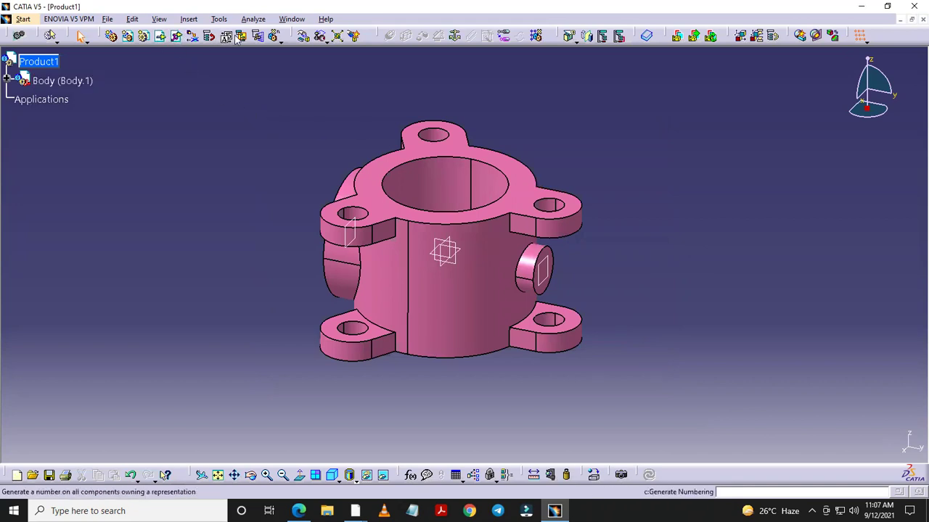
Step: Apply a Fix constraint to Body.1 so the housing stays anchored
{"action": "left_click", "coordinate": [455, 36]}
{"action": "left_click", "coordinate": [472, 311]}
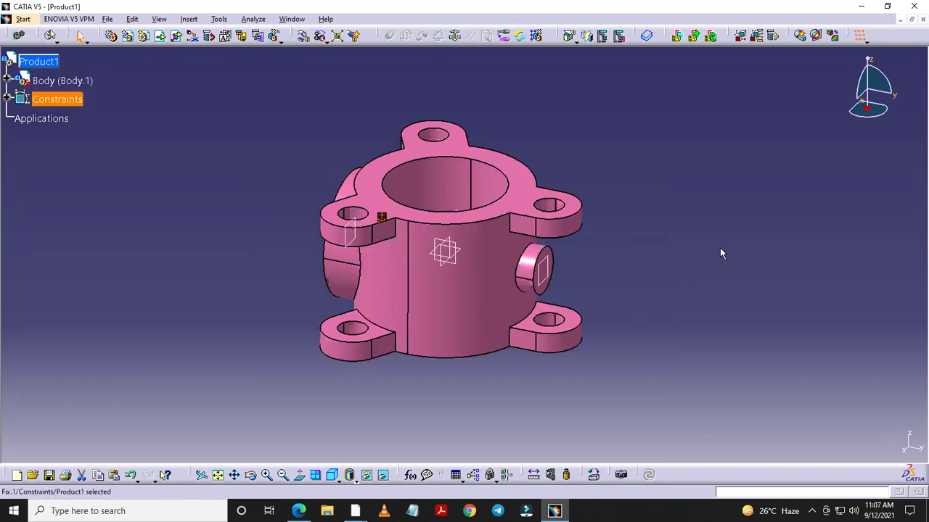
{"action": "left_click", "coordinate": [721, 253]}
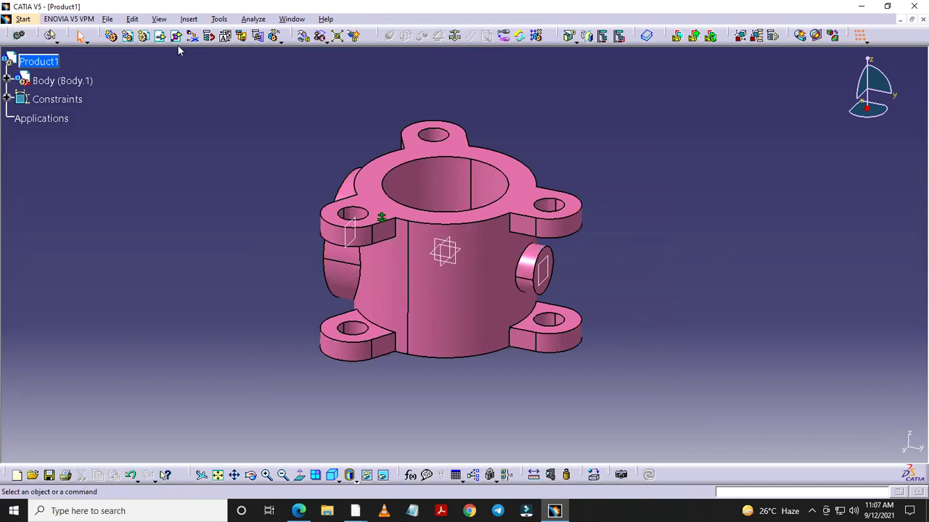
Step: Insert Shaft.CATPart into Product1 through Insert > Existing Component
{"action": "left_click", "coordinate": [191, 19]}
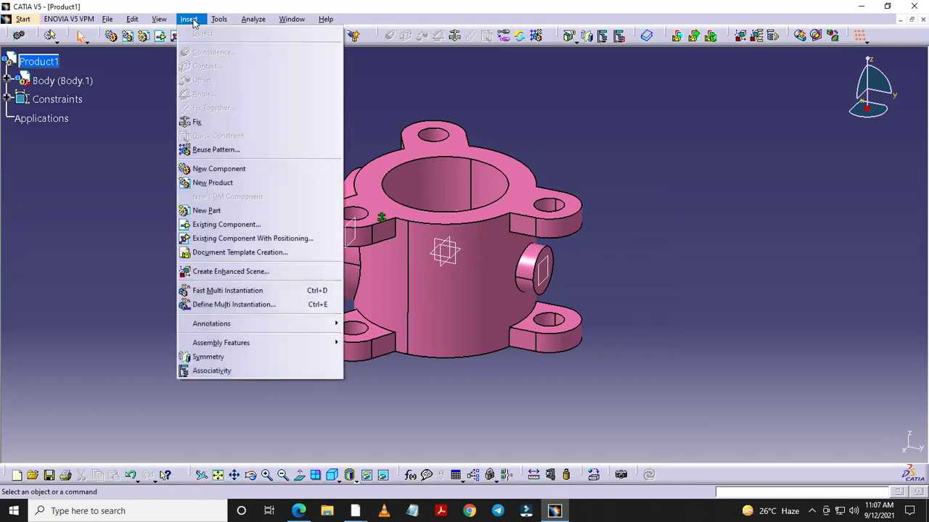
{"action": "left_click", "coordinate": [216, 225]}
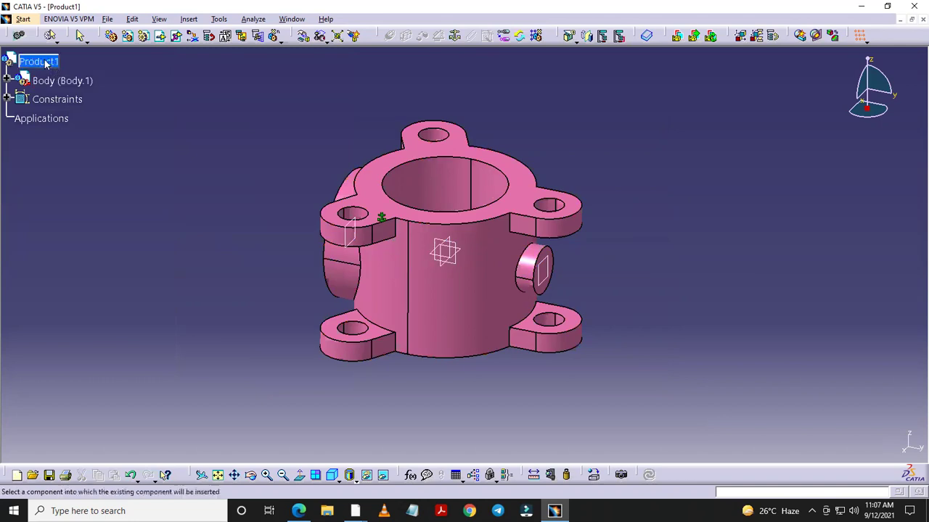
{"action": "left_click", "coordinate": [46, 64]}
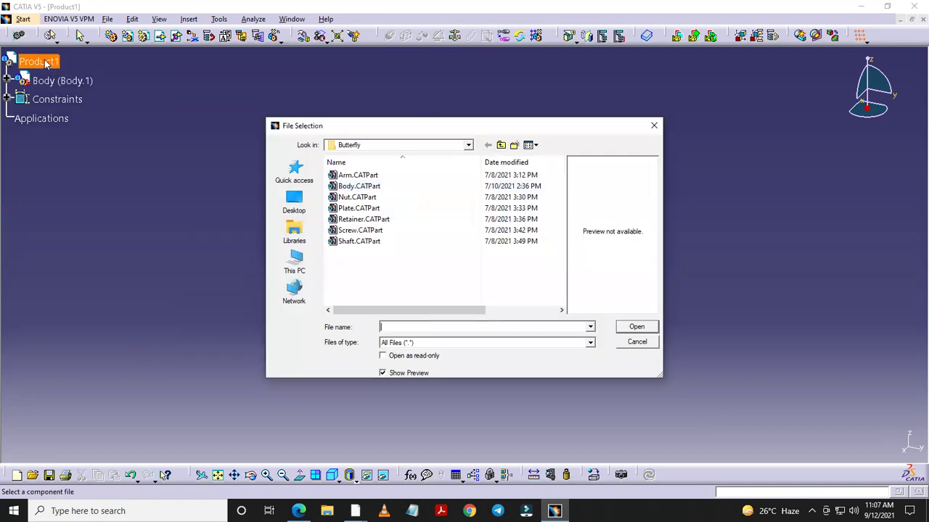
{"action": "left_click", "coordinate": [354, 244]}
{"action": "left_click", "coordinate": [637, 327]}
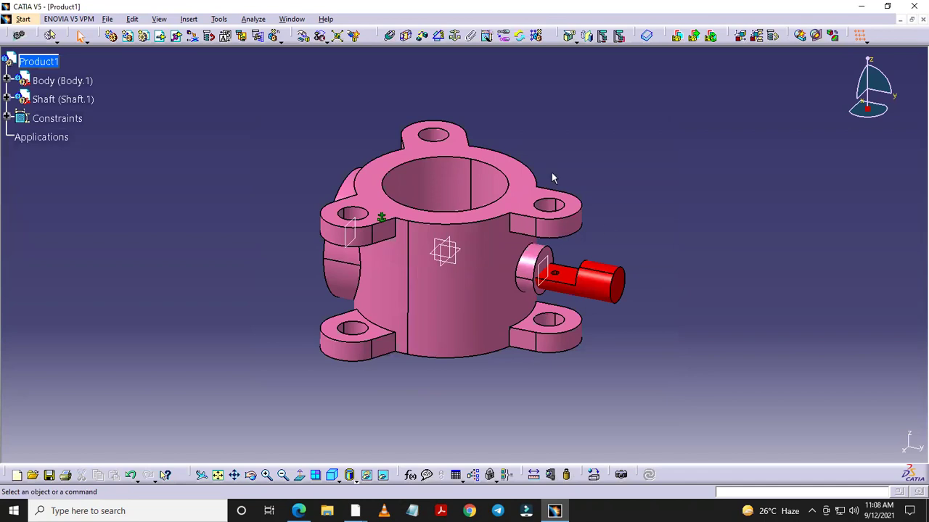
Step: Drag the shaft along its own axis through the housing's side boss into the central bore
{"action": "left_click", "coordinate": [305, 40]}
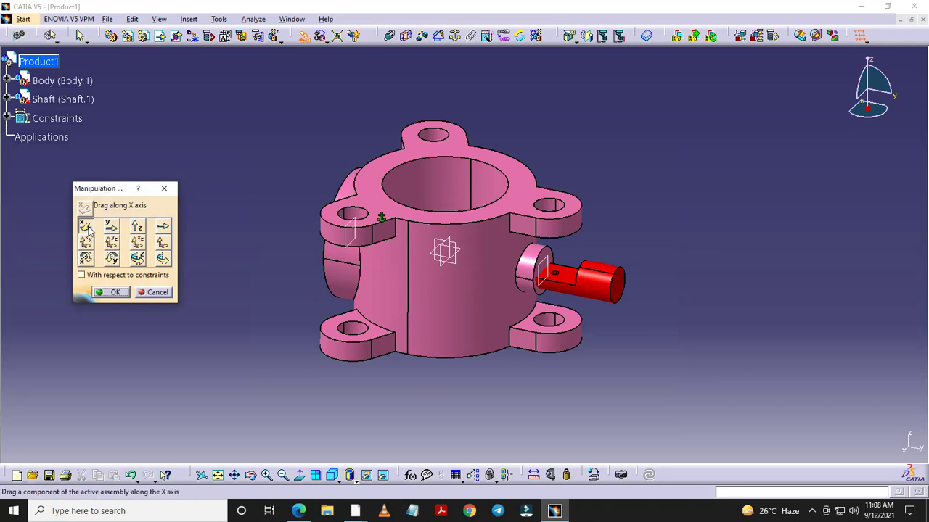
{"action": "left_click", "coordinate": [134, 226]}
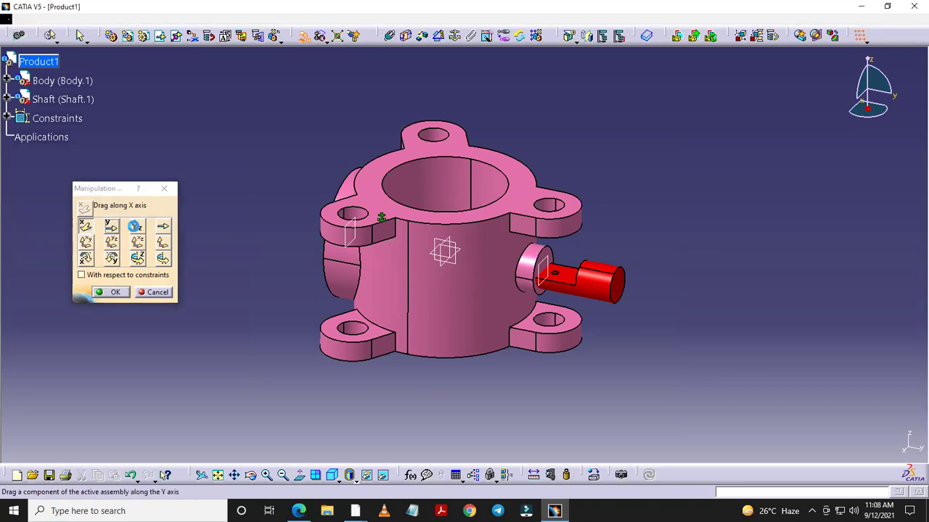
{"action": "left_click", "coordinate": [163, 227]}
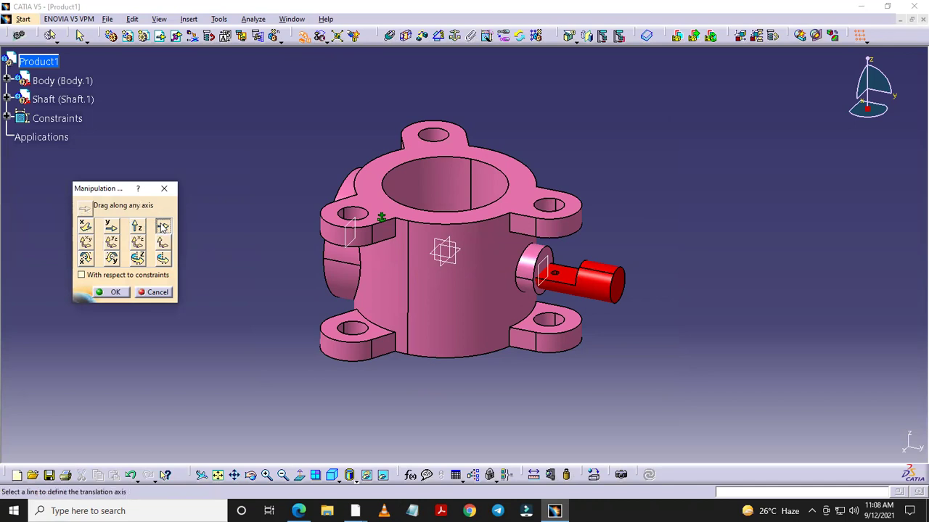
{"action": "left_click", "coordinate": [596, 290]}
{"action": "left_click_drag", "start_coordinate": [591, 296], "coordinate": [424, 268]}
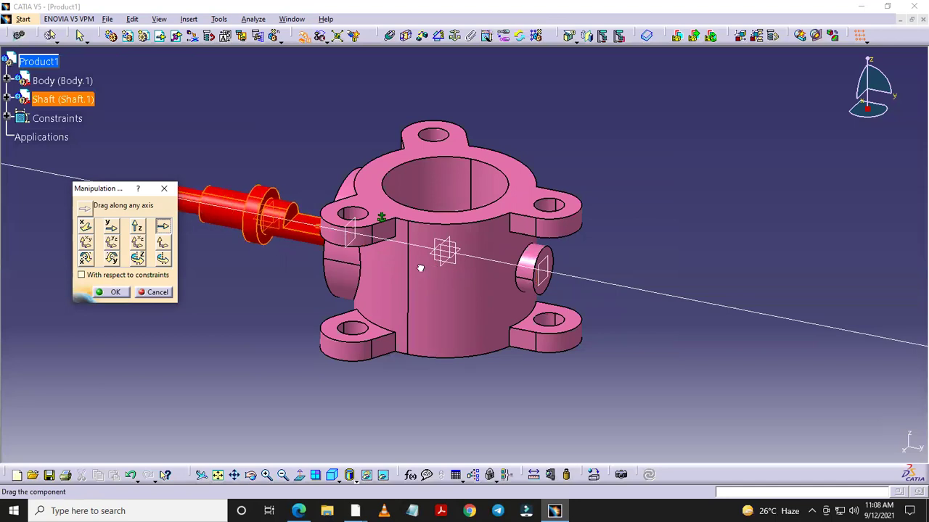
{"action": "left_click", "coordinate": [110, 293]}
{"action": "mouse_move", "coordinate": [184, 132]}
{"action": "middle_mouse_down"}
{"action": "mouse_move", "coordinate": [185, 161]}
{"action": "mouse_move", "coordinate": [397, 101]}
{"action": "mouse_move", "coordinate": [462, 144]}
{"action": "mouse_move", "coordinate": [518, 77]}
{"action": "middle_mouse_up"}
{"action": "mouse_move", "coordinate": [309, 112]}
{"action": "middle_mouse_down"}
{"action": "mouse_move", "coordinate": [359, 206]}
{"action": "mouse_move", "coordinate": [387, 336]}
{"action": "middle_mouse_up"}
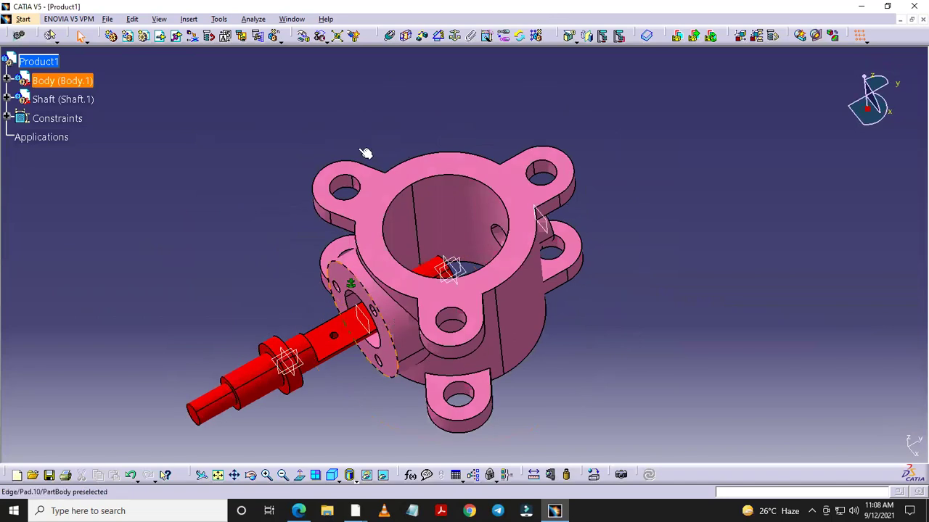
Step: Add a coincidence constraint between a body plane and the shaft's end plane, opposite orientation
{"action": "left_click", "coordinate": [390, 37]}
{"action": "middle_click_drag", "start_coordinate": [416, 91], "coordinate": [448, 87]}
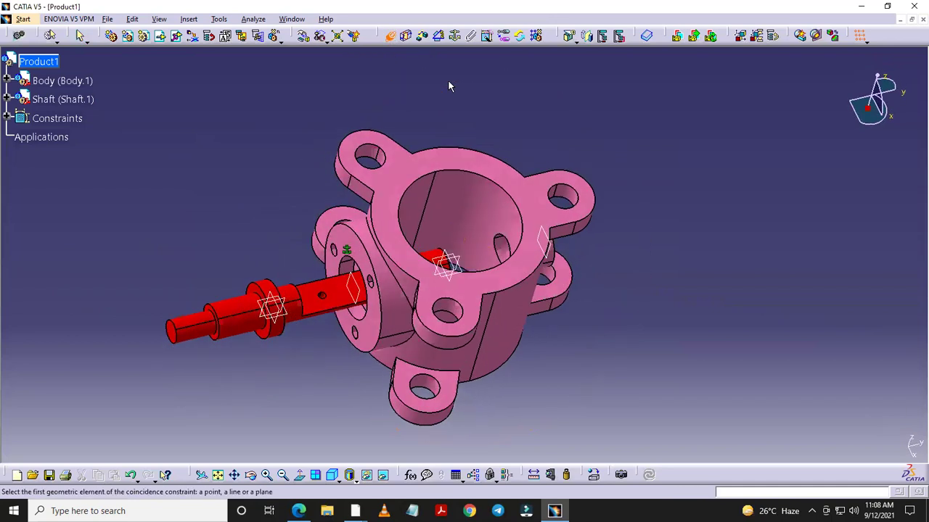
{"action": "mouse_move", "coordinate": [596, 324]}
{"action": "middle_mouse_down"}
{"action": "mouse_move", "coordinate": [602, 364]}
{"action": "mouse_move", "coordinate": [604, 317]}
{"action": "middle_mouse_up"}
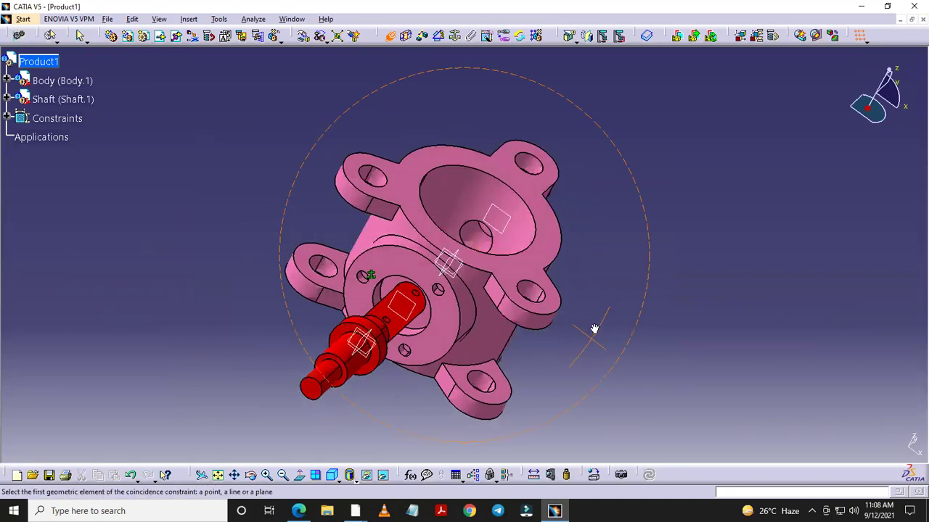
{"action": "left_click", "coordinate": [489, 236]}
{"action": "mouse_move", "coordinate": [648, 240]}
{"action": "middle_mouse_down"}
{"action": "mouse_move", "coordinate": [534, 310]}
{"action": "mouse_move", "coordinate": [528, 378]}
{"action": "middle_mouse_up"}
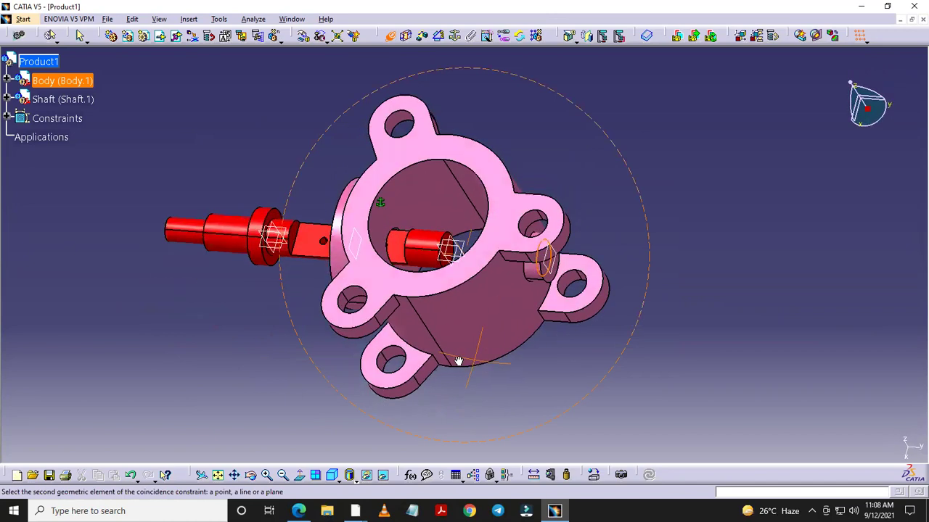
{"action": "middle_click_drag", "start_coordinate": [527, 377], "coordinate": [431, 217]}
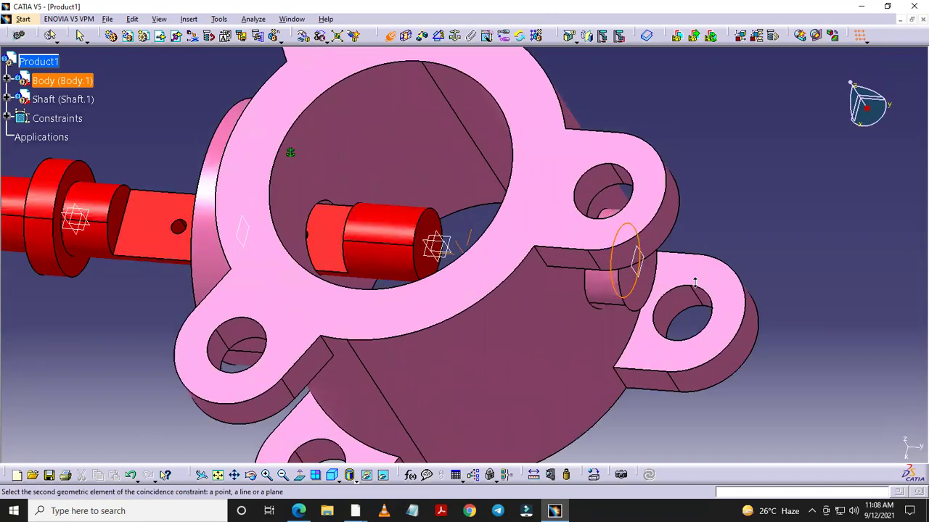
{"action": "left_click", "coordinate": [430, 218]}
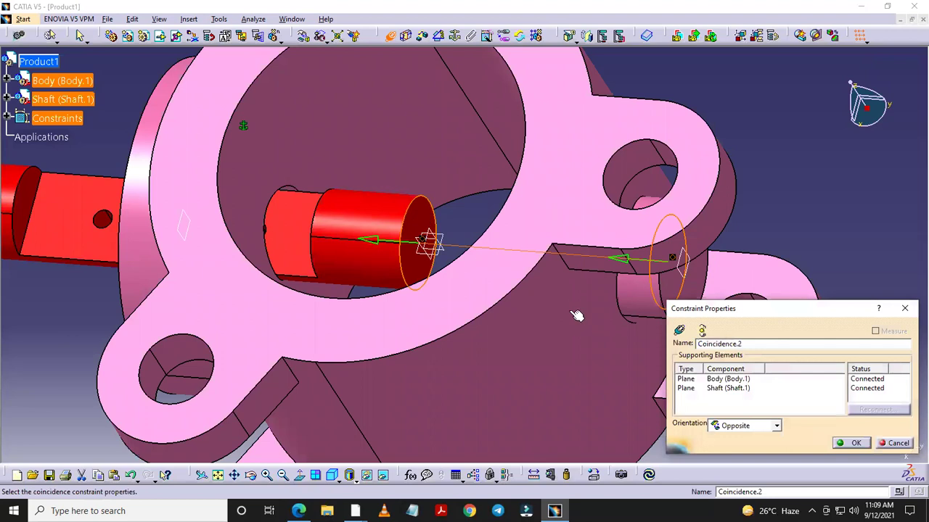
{"action": "left_click", "coordinate": [850, 443]}
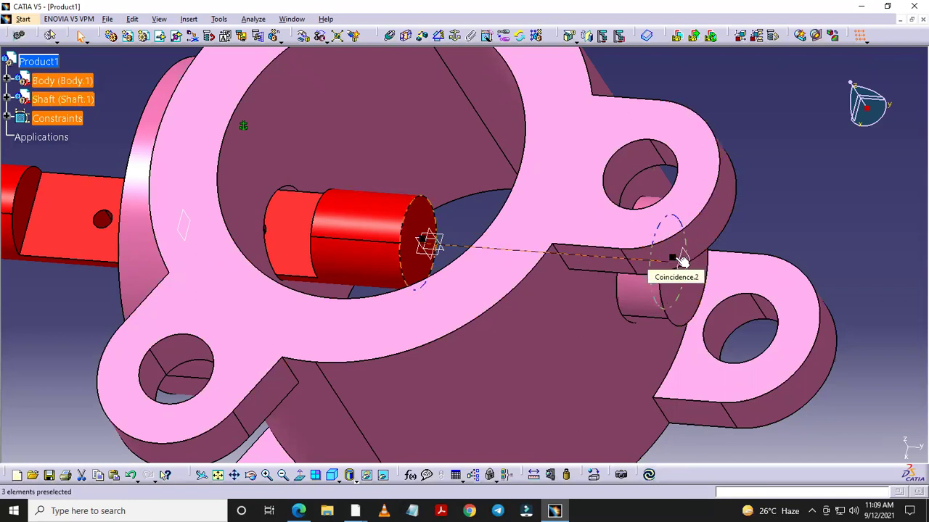
Step: Update the assembly so the shaft moves into place, then inspect its fit in the bore
{"action": "left_click", "coordinate": [649, 476]}
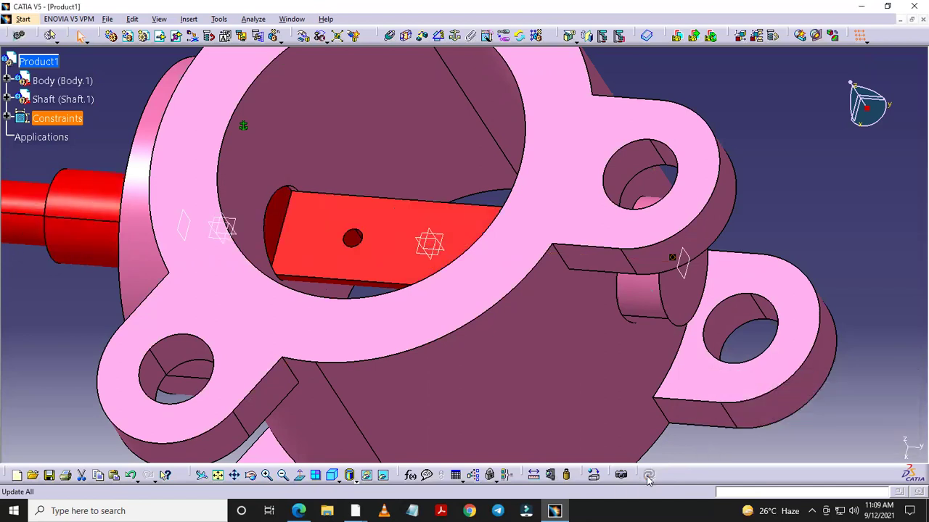
{"action": "right_click", "coordinate": [512, 372]}
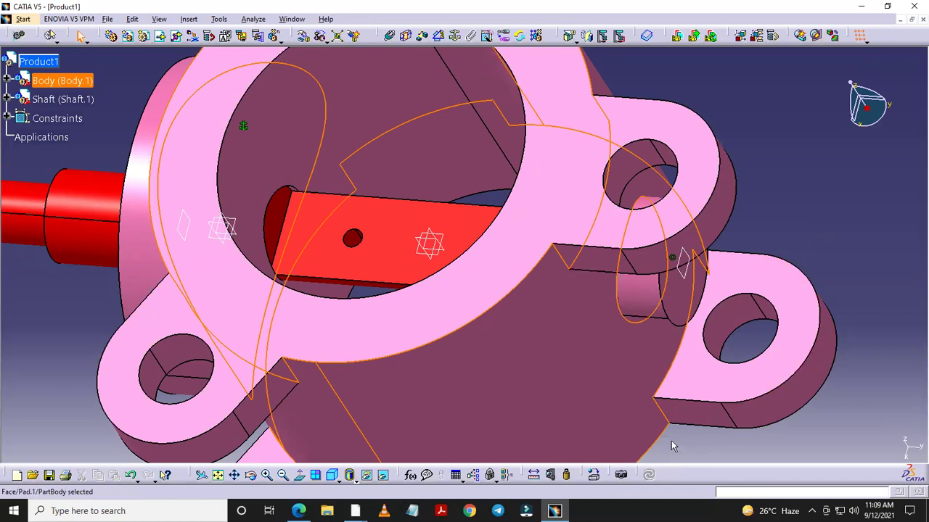
{"action": "middle_click_drag", "start_coordinate": [117, 457], "coordinate": [222, 376]}
{"action": "mouse_move", "coordinate": [222, 419]}
{"action": "middle_mouse_down"}
{"action": "mouse_move", "coordinate": [270, 414]}
{"action": "mouse_move", "coordinate": [368, 353]}
{"action": "mouse_move", "coordinate": [404, 385]}
{"action": "mouse_move", "coordinate": [534, 380]}
{"action": "middle_mouse_up"}
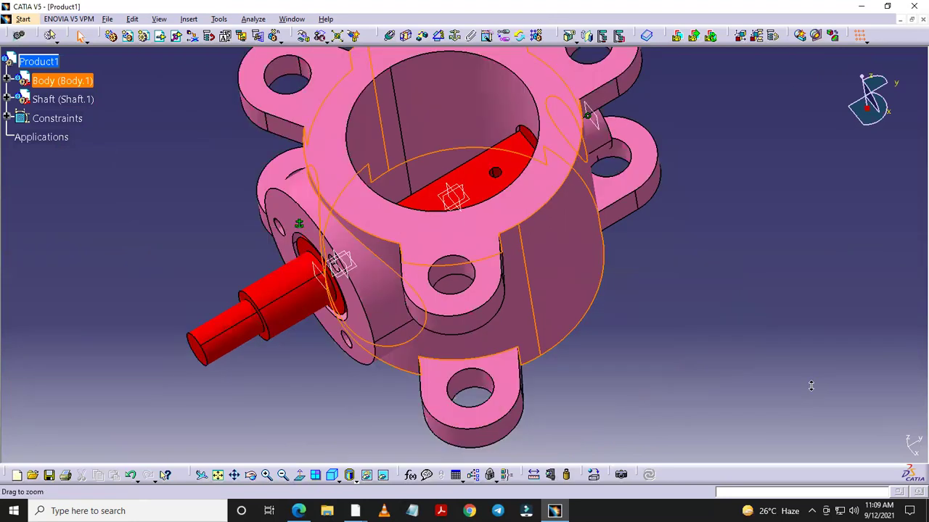
{"action": "middle_click_drag", "start_coordinate": [811, 376], "coordinate": [389, 426]}
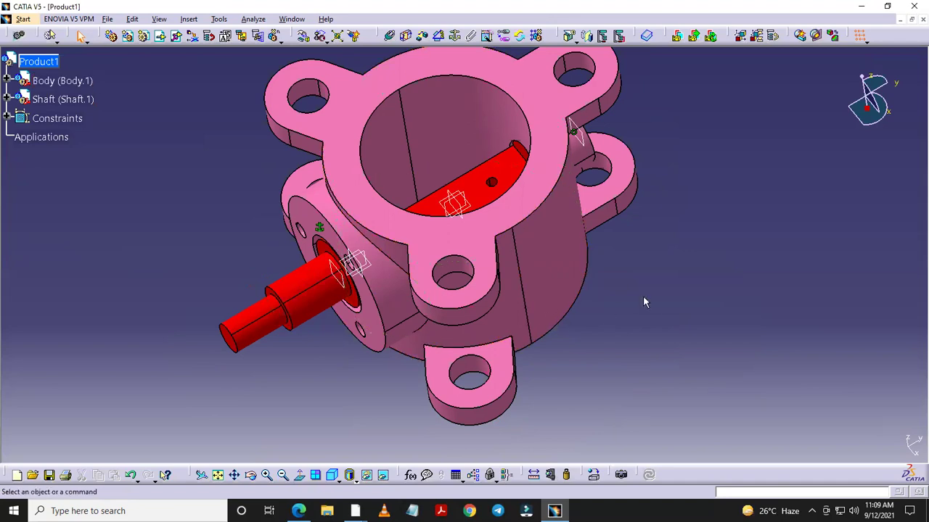
{"action": "middle_click_drag", "start_coordinate": [358, 423], "coordinate": [317, 367]}
{"action": "mouse_move", "coordinate": [543, 400]}
{"action": "middle_mouse_down"}
{"action": "mouse_move", "coordinate": [524, 373]}
{"action": "mouse_move", "coordinate": [545, 449]}
{"action": "mouse_move", "coordinate": [508, 429]}
{"action": "mouse_move", "coordinate": [501, 408]}
{"action": "mouse_move", "coordinate": [508, 433]}
{"action": "mouse_move", "coordinate": [526, 406]}
{"action": "mouse_move", "coordinate": [561, 422]}
{"action": "mouse_move", "coordinate": [551, 405]}
{"action": "mouse_move", "coordinate": [560, 414]}
{"action": "mouse_move", "coordinate": [516, 404]}
{"action": "mouse_move", "coordinate": [764, 411]}
{"action": "middle_mouse_up"}
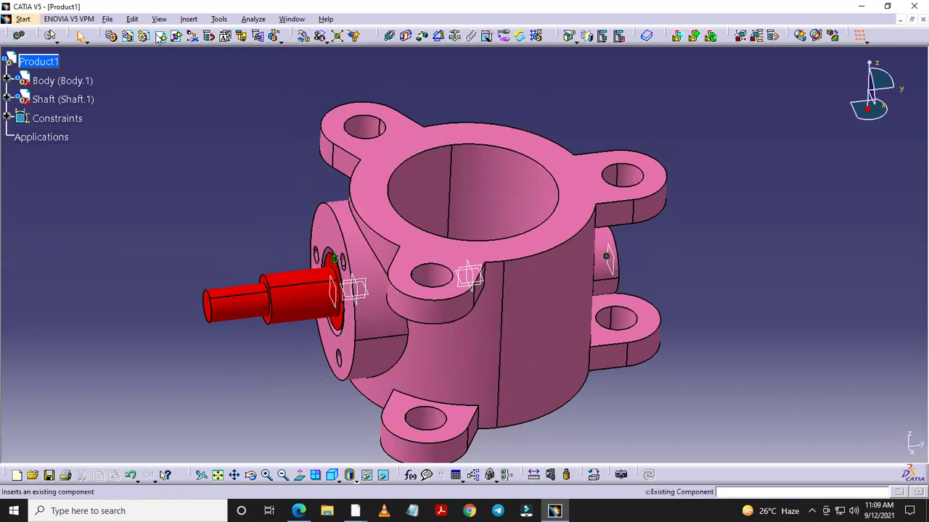
Step: Insert Retainer.CATPart into Product1 through Components > Existing Component
{"action": "right_click", "coordinate": [45, 61]}
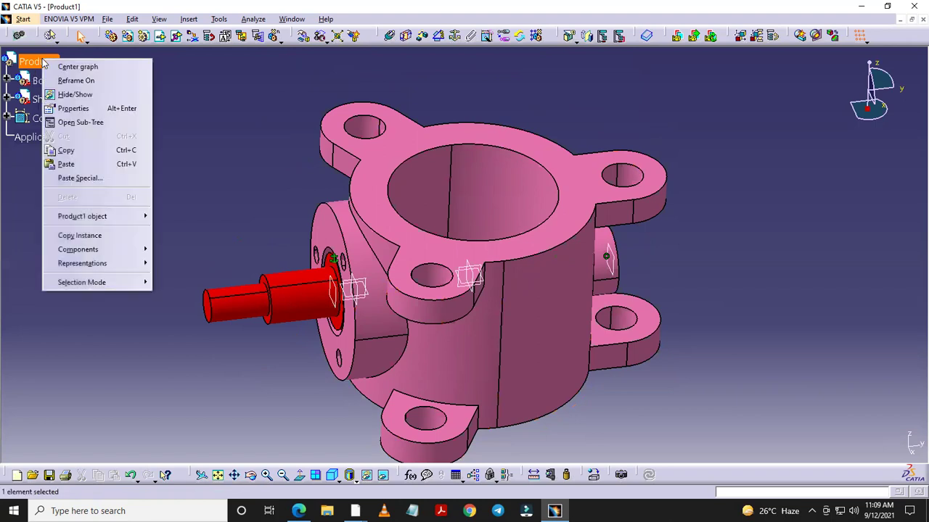
{"action": "mouse_move", "coordinate": [78, 249]}
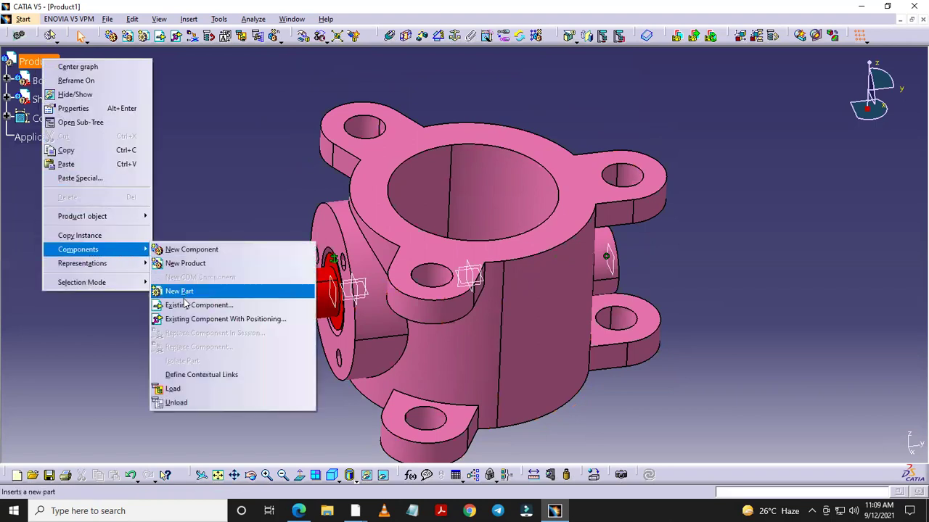
{"action": "left_click", "coordinate": [186, 304]}
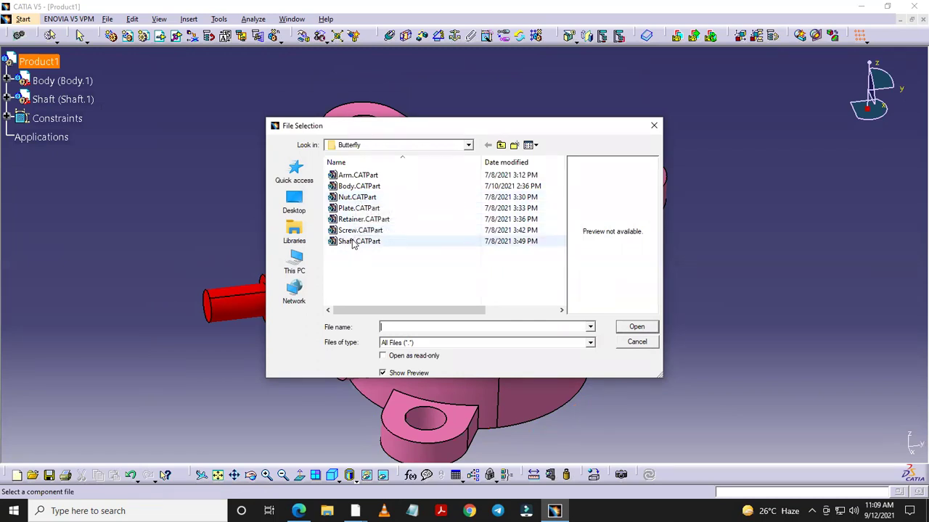
{"action": "left_click", "coordinate": [360, 222]}
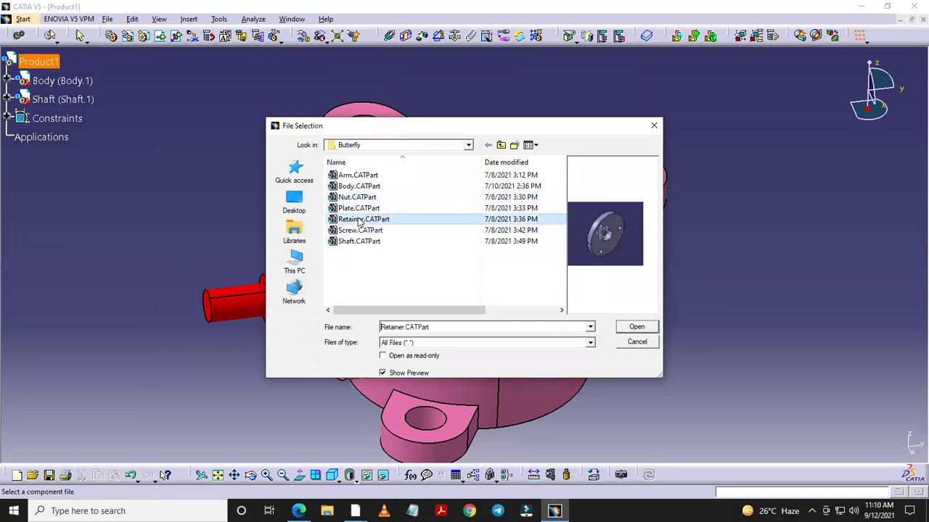
{"action": "left_click", "coordinate": [636, 327]}
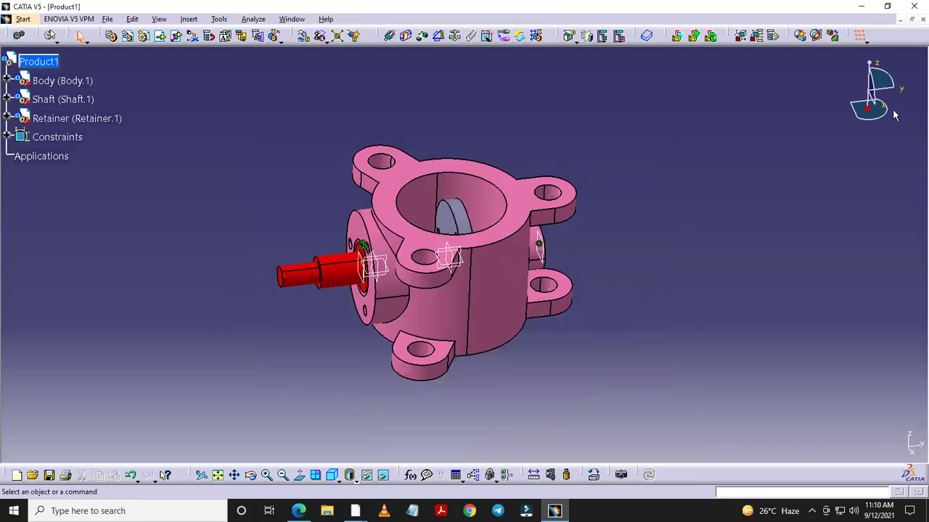
Step: Drag the retainer along the shaft axis onto the shaft's protruding end outside the housing
{"action": "left_click", "coordinate": [305, 39]}
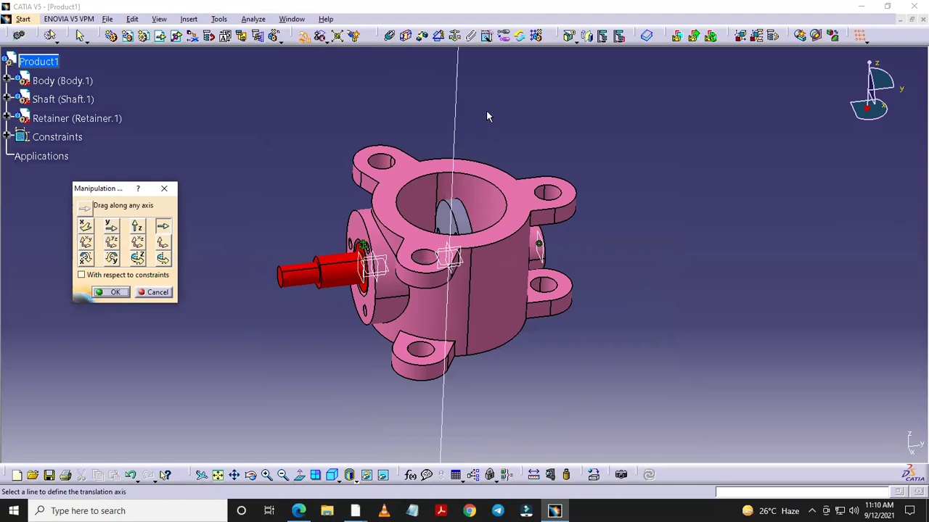
{"action": "middle_click_drag", "start_coordinate": [486, 110], "coordinate": [473, 239]}
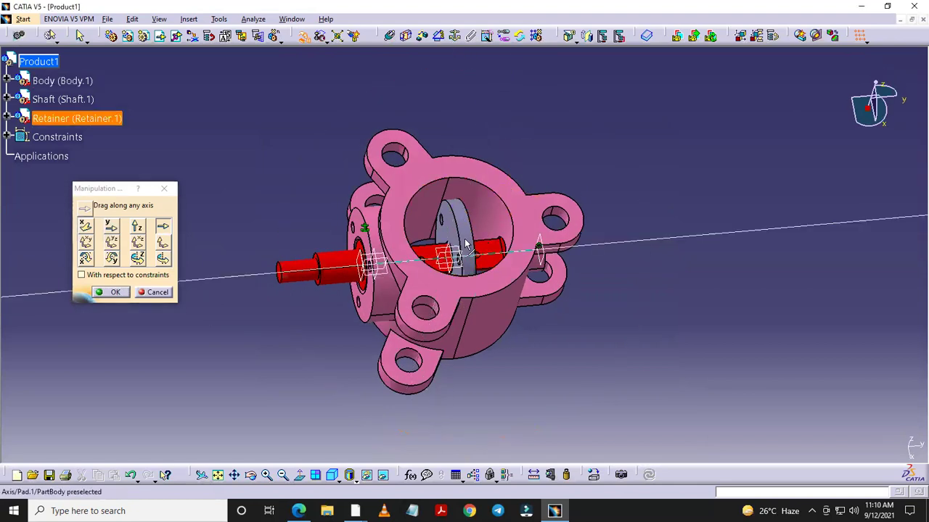
{"action": "left_click_drag", "start_coordinate": [466, 227], "coordinate": [305, 243]}
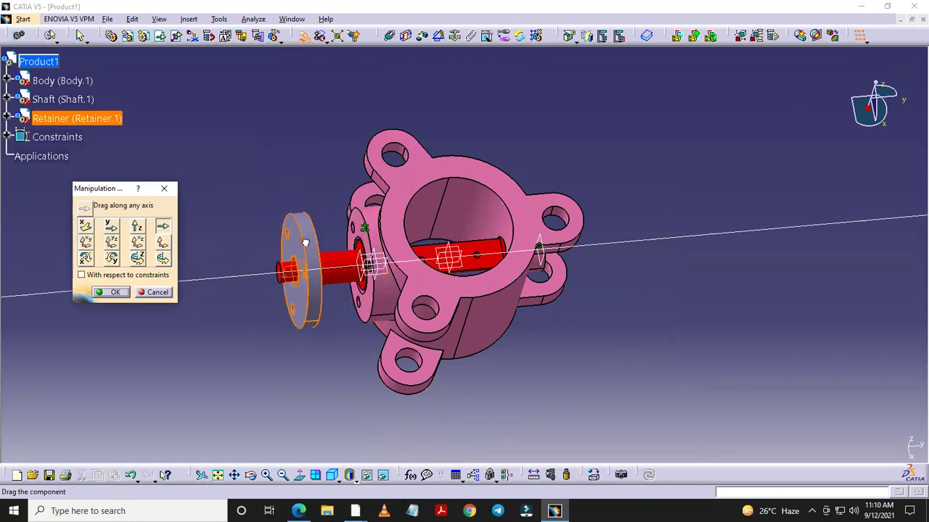
{"action": "left_click", "coordinate": [110, 292]}
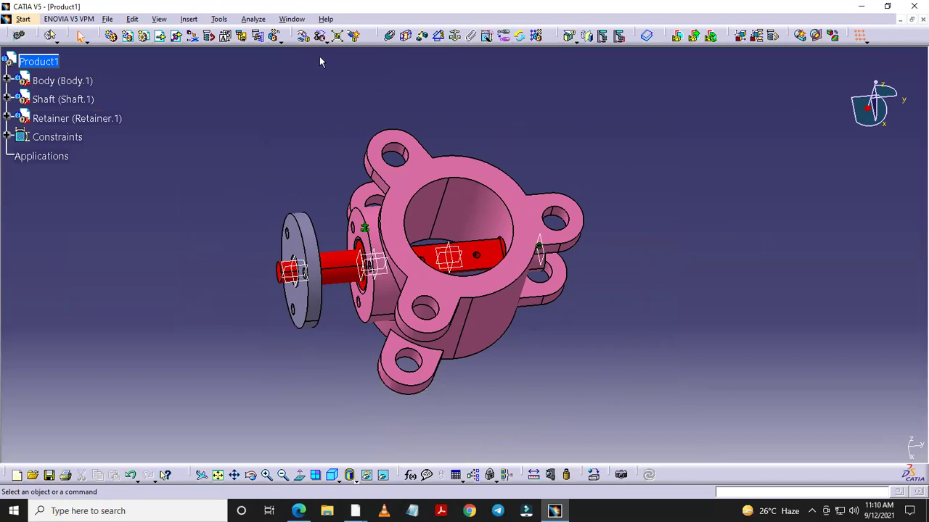
Step: Make the retainer axis coincide with the shaft axis
{"action": "left_click", "coordinate": [389, 36]}
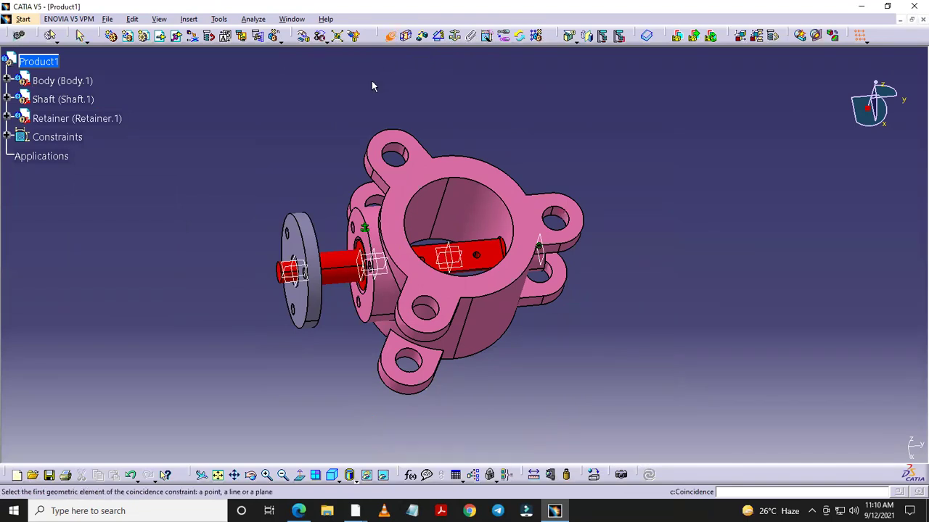
{"action": "left_click", "coordinate": [344, 266]}
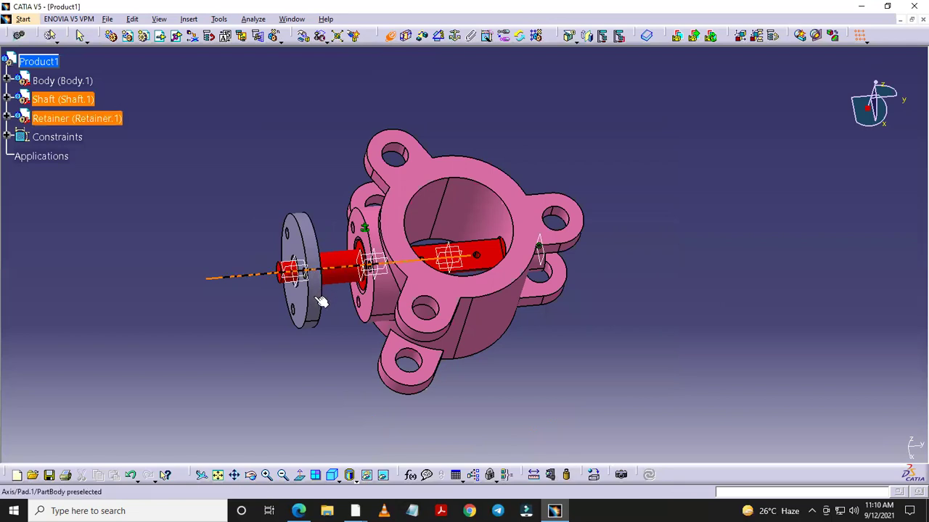
{"action": "left_click", "coordinate": [306, 221]}
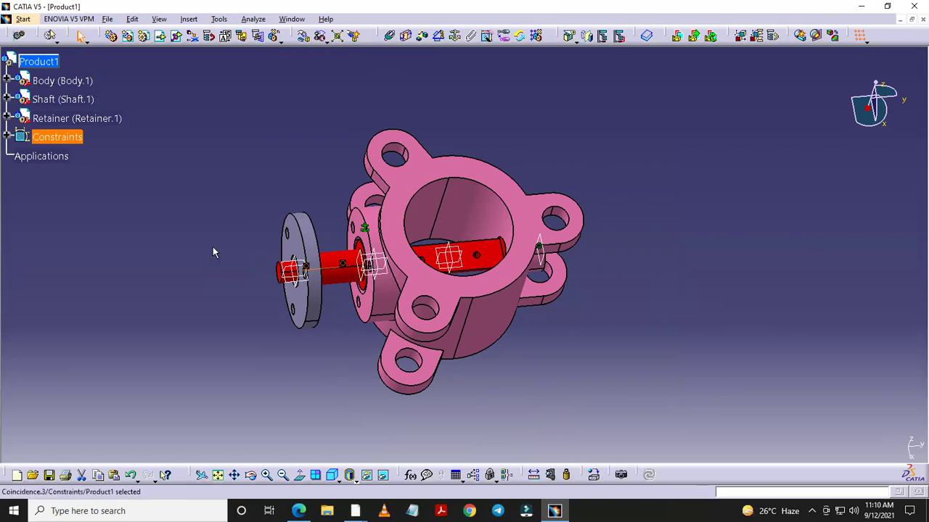
{"action": "mouse_move", "coordinate": [703, 218]}
{"action": "middle_mouse_down", "text": "ctrl"}
{"action": "mouse_move", "coordinate": [885, 265]}
{"action": "mouse_move", "coordinate": [892, 255]}
{"action": "middle_mouse_up", "text": "ctrl"}
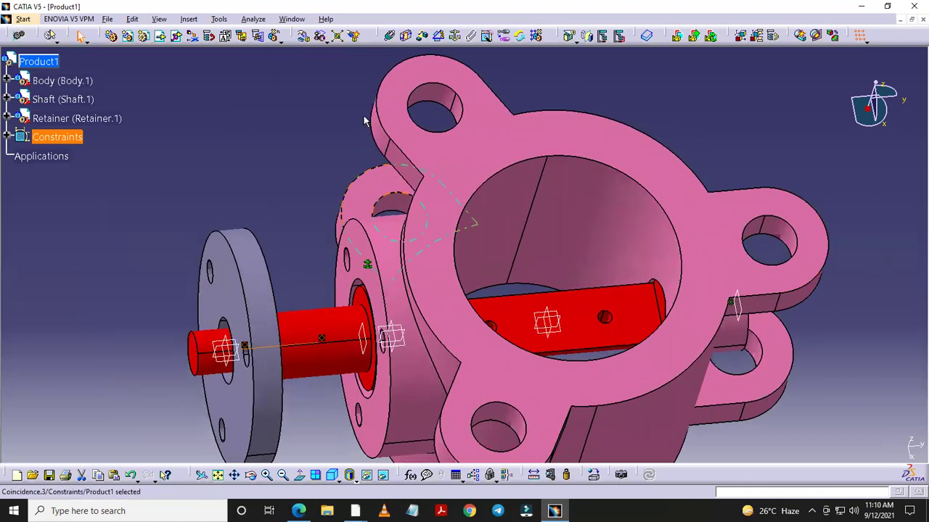
Step: Align a retainer bolt-hole axis with a matching body flange hole axis (Coincidence.4)
{"action": "left_click", "coordinate": [391, 34]}
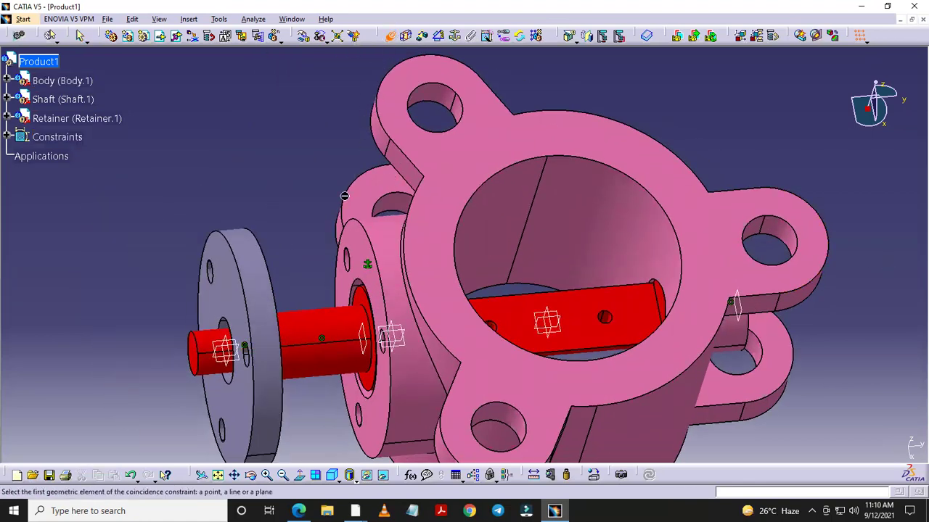
{"action": "left_click", "coordinate": [346, 256]}
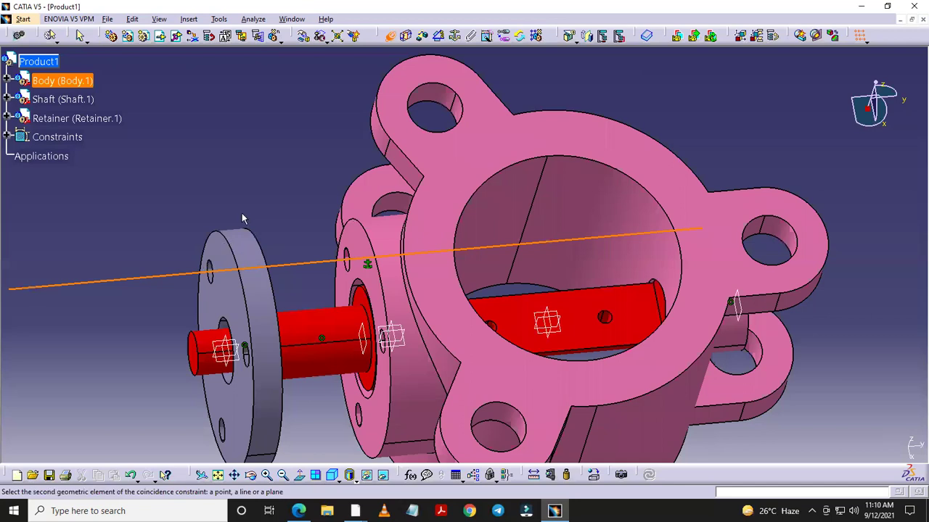
{"action": "mouse_move", "coordinate": [273, 208]}
{"action": "middle_mouse_down"}
{"action": "mouse_move", "coordinate": [227, 182]}
{"action": "mouse_move", "coordinate": [319, 185]}
{"action": "middle_mouse_up"}
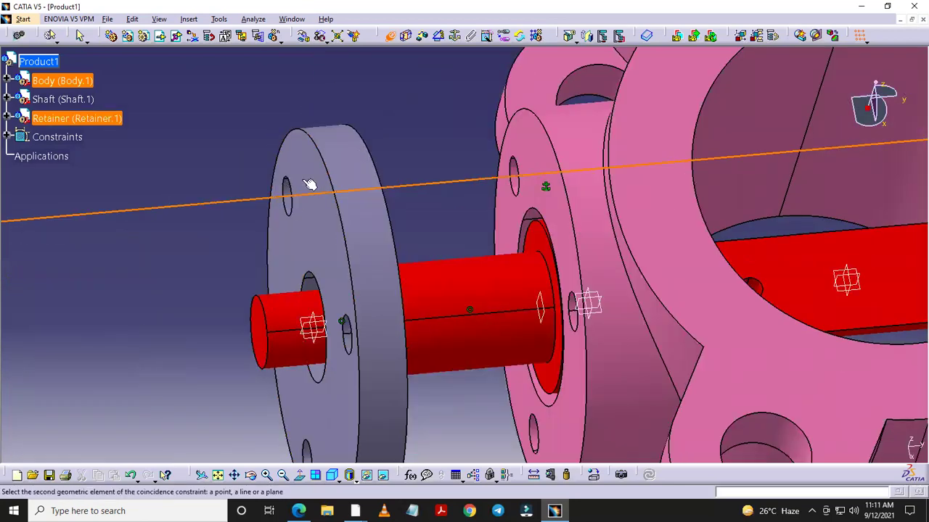
{"action": "left_click", "coordinate": [310, 183]}
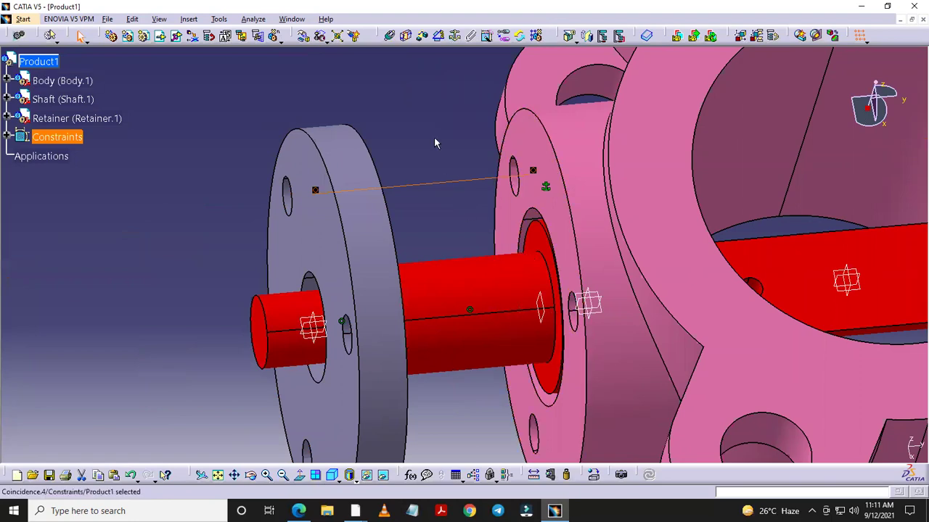
{"action": "left_click", "coordinate": [433, 143]}
{"action": "mouse_move", "coordinate": [434, 143]}
{"action": "middle_mouse_down"}
{"action": "mouse_move", "coordinate": [420, 175]}
{"action": "mouse_move", "coordinate": [412, 94]}
{"action": "middle_mouse_up"}
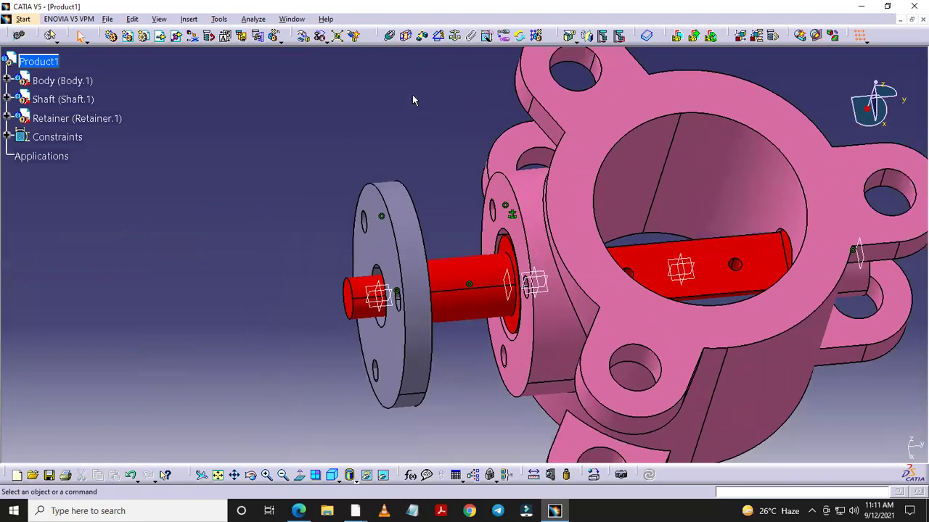
Step: Add a surface contact between the body flange face and retainer face, then update all
{"action": "left_click", "coordinate": [407, 36]}
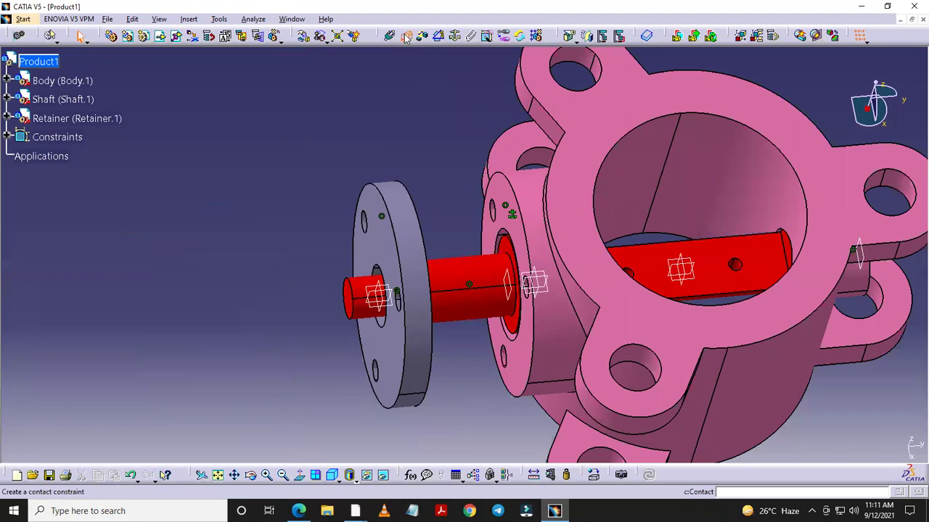
{"action": "left_click", "coordinate": [499, 191]}
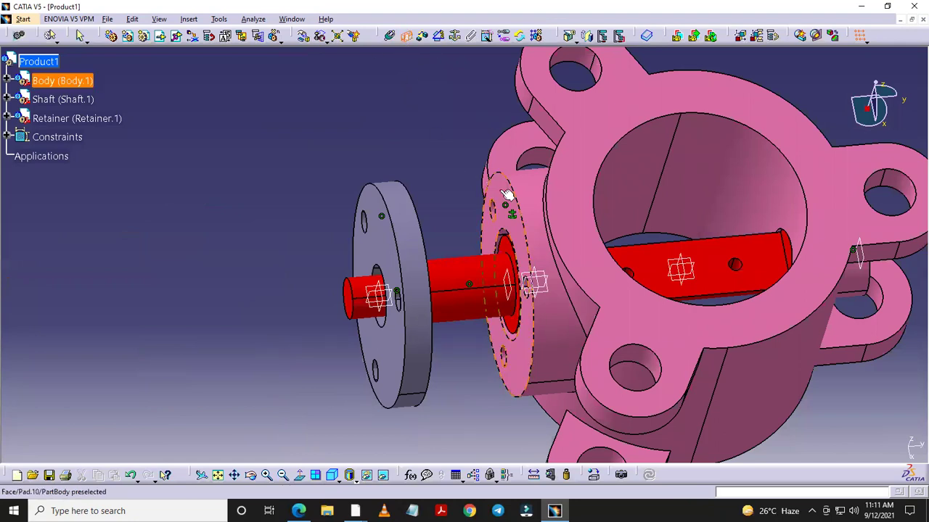
{"action": "middle_click_drag", "start_coordinate": [426, 143], "coordinate": [349, 182]}
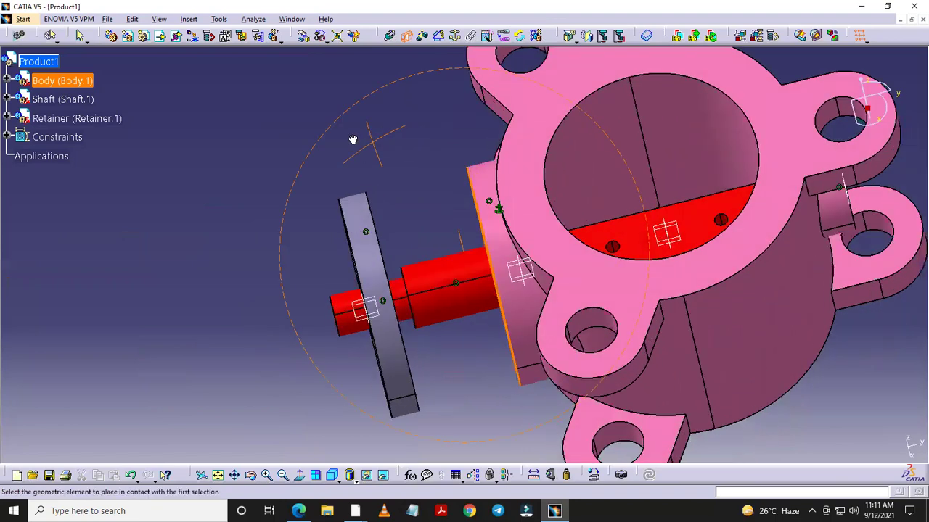
{"action": "left_click", "coordinate": [359, 213]}
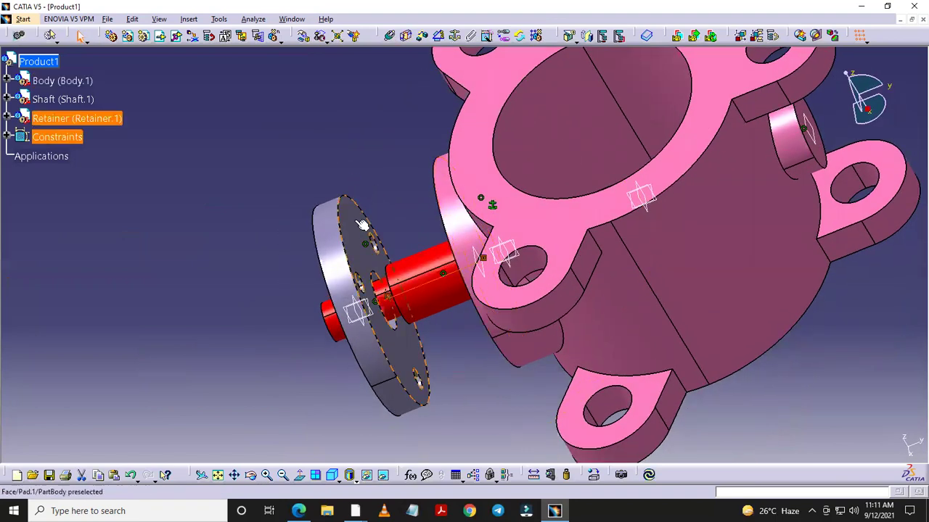
{"action": "left_click", "coordinate": [649, 476]}
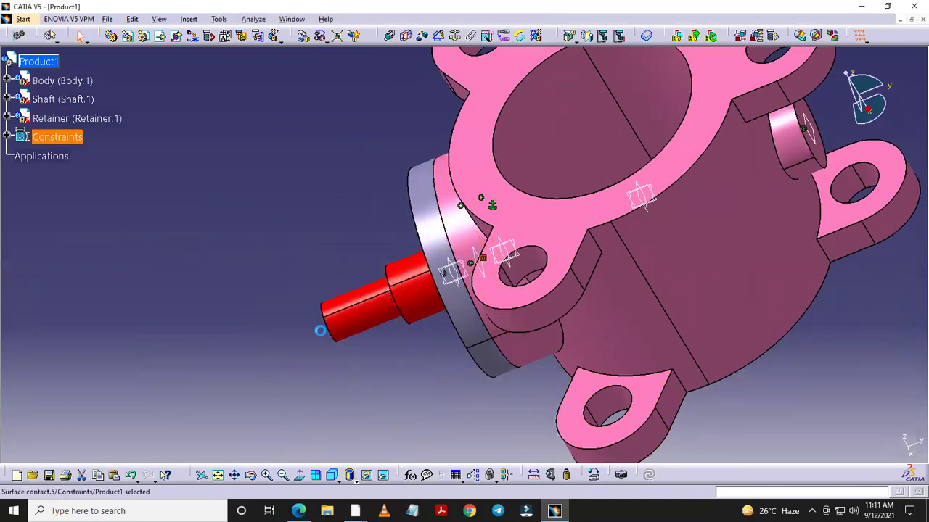
{"action": "mouse_move", "coordinate": [310, 292]}
{"action": "middle_mouse_down"}
{"action": "mouse_move", "coordinate": [542, 192]}
{"action": "mouse_move", "coordinate": [328, 209]}
{"action": "mouse_move", "coordinate": [718, 204]}
{"action": "mouse_move", "coordinate": [596, 117]}
{"action": "mouse_move", "coordinate": [539, 150]}
{"action": "middle_mouse_up"}
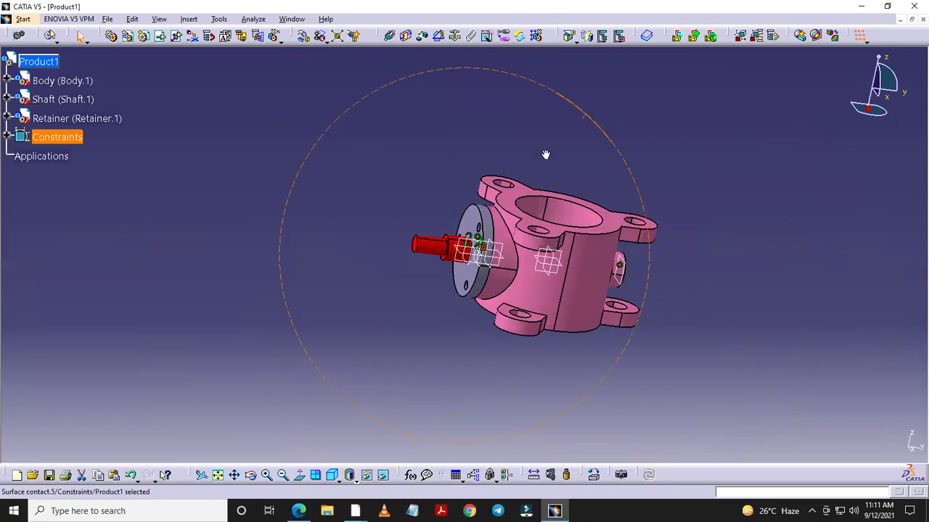
{"action": "mouse_move", "coordinate": [709, 265]}
{"action": "middle_mouse_down"}
{"action": "mouse_move", "coordinate": [651, 323]}
{"action": "mouse_move", "coordinate": [674, 315]}
{"action": "mouse_move", "coordinate": [695, 326]}
{"action": "mouse_move", "coordinate": [716, 312]}
{"action": "middle_mouse_up"}
{"action": "mouse_move", "coordinate": [516, 388]}
{"action": "middle_mouse_down"}
{"action": "mouse_move", "coordinate": [544, 388]}
{"action": "mouse_move", "coordinate": [536, 396]}
{"action": "mouse_move", "coordinate": [545, 384]}
{"action": "mouse_move", "coordinate": [546, 395]}
{"action": "middle_mouse_up"}
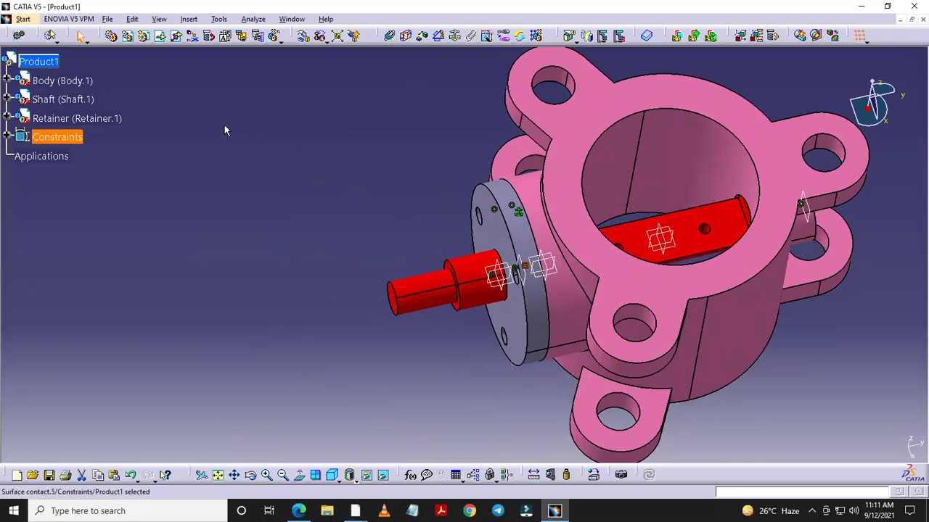
Step: Insert Plate.CATPart into Product1 through Components > Existing Component
{"action": "right_click", "coordinate": [45, 63]}
{"action": "mouse_move", "coordinate": [80, 255]}
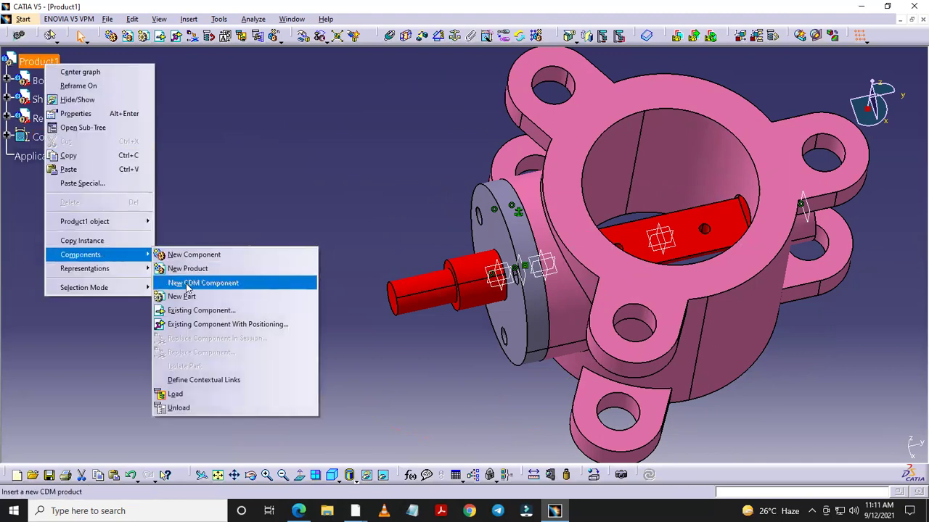
{"action": "left_click", "coordinate": [194, 312]}
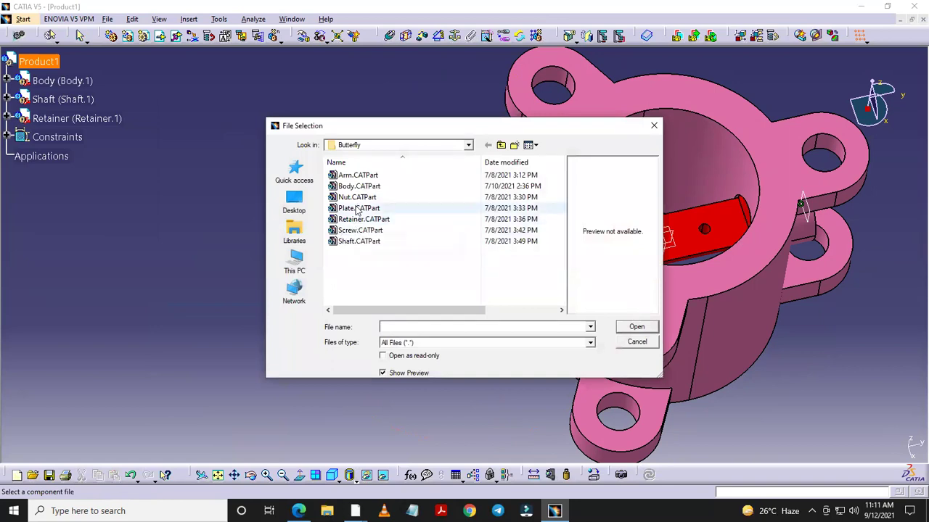
{"action": "left_click", "coordinate": [359, 209]}
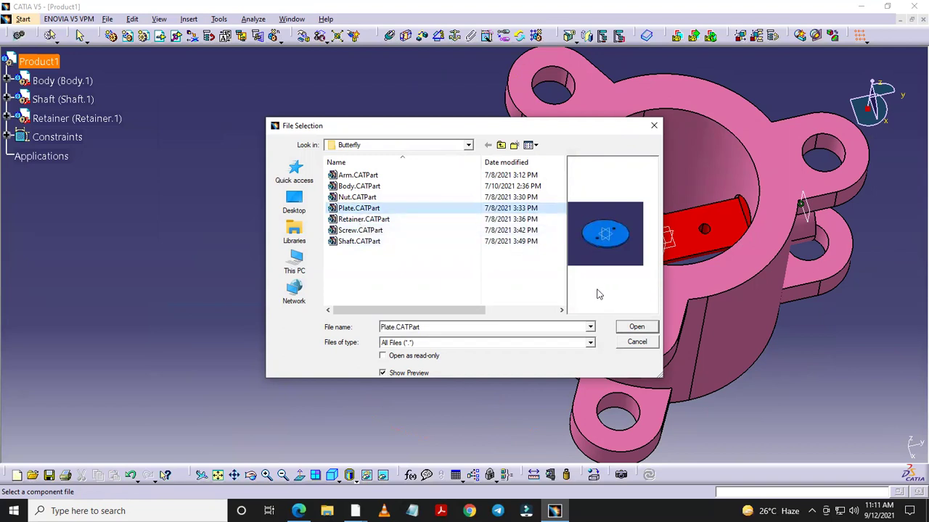
{"action": "left_click", "coordinate": [637, 327]}
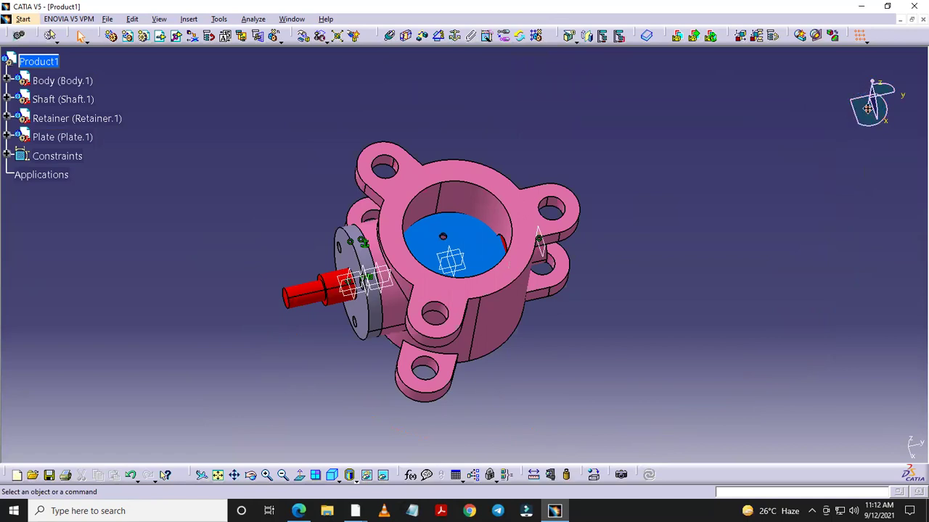
Step: Snap the compass onto the face of the blue plate
{"action": "left_click_drag", "start_coordinate": [868, 108], "coordinate": [831, 133]}
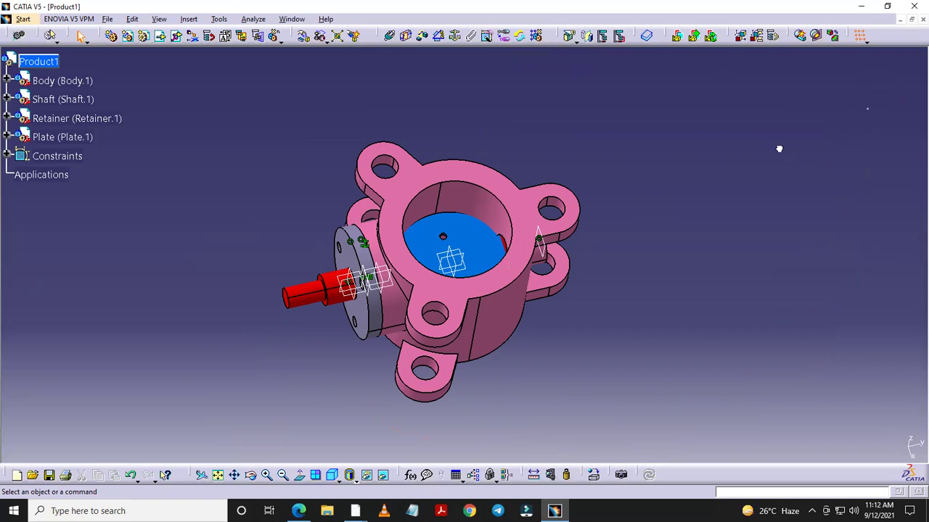
{"action": "left_click_drag", "start_coordinate": [552, 193], "coordinate": [472, 233]}
{"action": "mouse_move", "coordinate": [470, 235]}
{"action": "left_mouse_down"}
{"action": "mouse_move", "coordinate": [470, 243]}
{"action": "mouse_move", "coordinate": [479, 103]}
{"action": "left_mouse_up"}
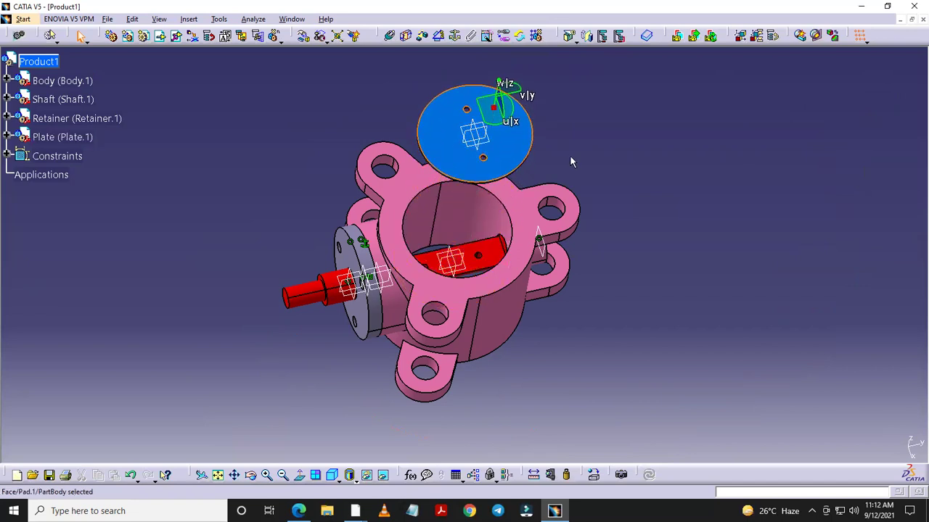
{"action": "mouse_move", "coordinate": [573, 378]}
{"action": "middle_mouse_down"}
{"action": "mouse_move", "coordinate": [619, 245]}
{"action": "mouse_move", "coordinate": [614, 188]}
{"action": "mouse_move", "coordinate": [601, 167]}
{"action": "middle_mouse_up"}
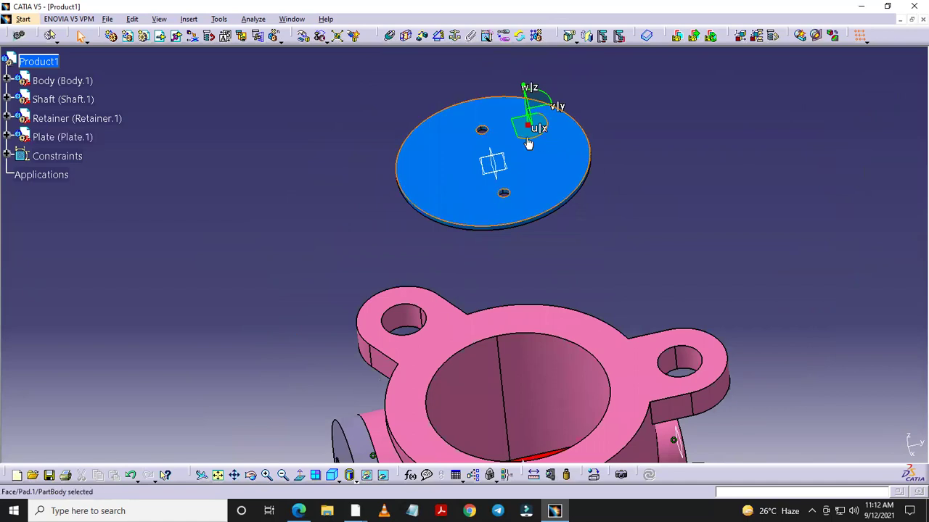
Step: Rotate the plate about 40, then a few more, then 55 degrees, and release it
{"action": "mouse_move", "coordinate": [528, 138]}
{"action": "left_mouse_down"}
{"action": "mouse_move", "coordinate": [533, 152]}
{"action": "mouse_move", "coordinate": [511, 152]}
{"action": "mouse_move", "coordinate": [540, 102]}
{"action": "mouse_move", "coordinate": [498, 95]}
{"action": "mouse_move", "coordinate": [533, 87]}
{"action": "mouse_move", "coordinate": [546, 99]}
{"action": "mouse_move", "coordinate": [540, 115]}
{"action": "mouse_move", "coordinate": [622, 124]}
{"action": "left_mouse_up"}
{"action": "middle_click_drag", "start_coordinate": [598, 149], "coordinate": [564, 145]}
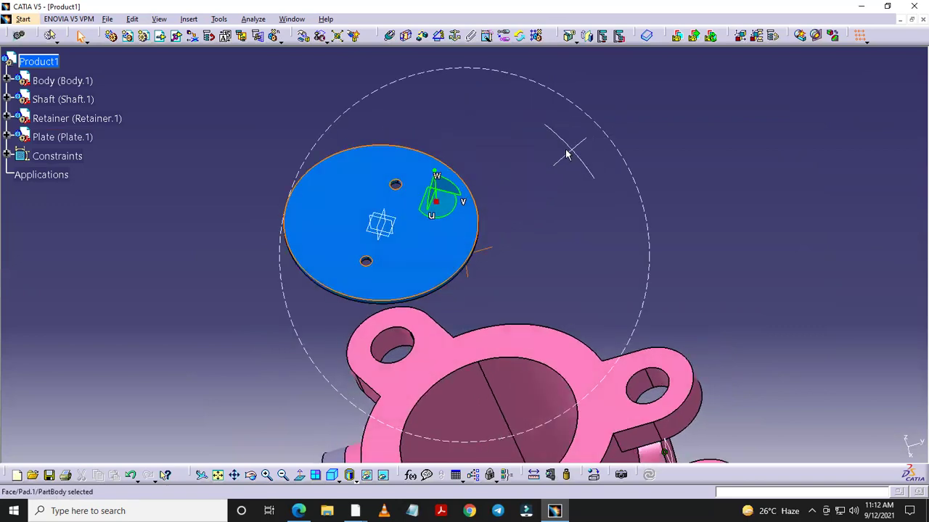
{"action": "mouse_move", "coordinate": [414, 210]}
{"action": "left_mouse_down"}
{"action": "mouse_move", "coordinate": [414, 222]}
{"action": "mouse_move", "coordinate": [423, 202]}
{"action": "left_mouse_up"}
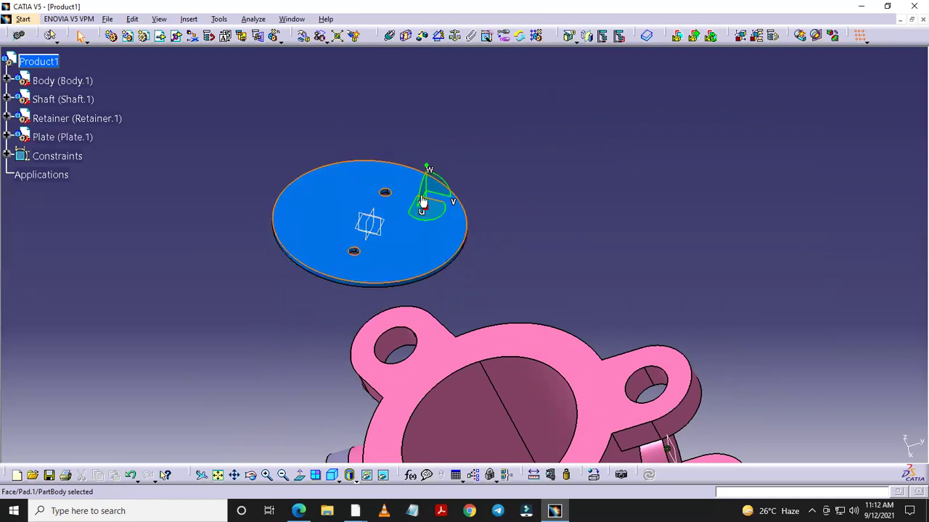
{"action": "middle_click_drag", "start_coordinate": [554, 194], "coordinate": [593, 153]}
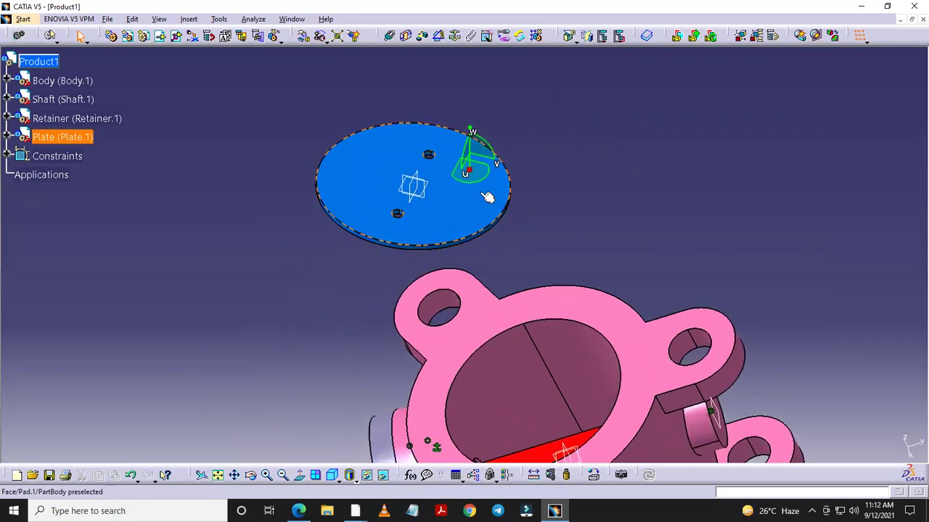
{"action": "mouse_move", "coordinate": [483, 188]}
{"action": "left_mouse_down"}
{"action": "mouse_move", "coordinate": [458, 183]}
{"action": "mouse_move", "coordinate": [586, 169]}
{"action": "left_mouse_up"}
{"action": "left_click", "coordinate": [631, 168]}
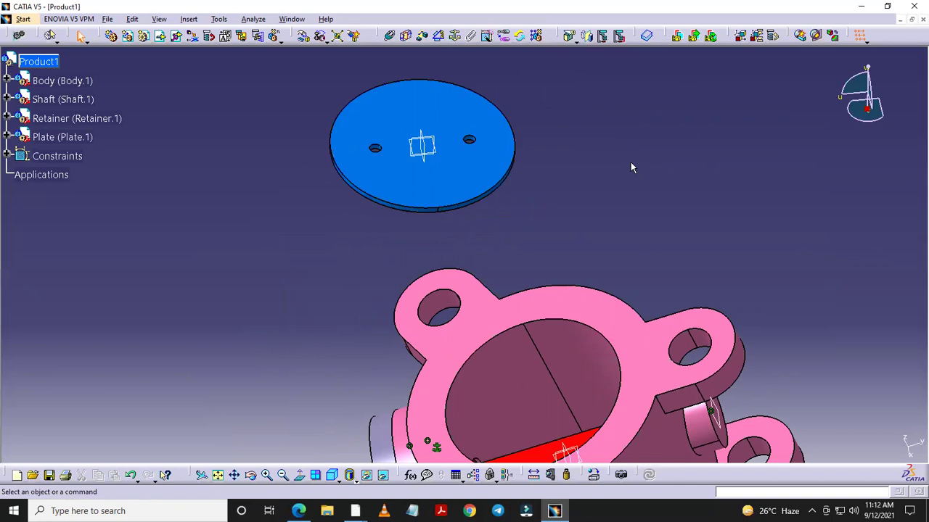
{"action": "mouse_move", "coordinate": [548, 206]}
{"action": "middle_mouse_down"}
{"action": "mouse_move", "coordinate": [597, 249]}
{"action": "mouse_move", "coordinate": [600, 268]}
{"action": "middle_mouse_up"}
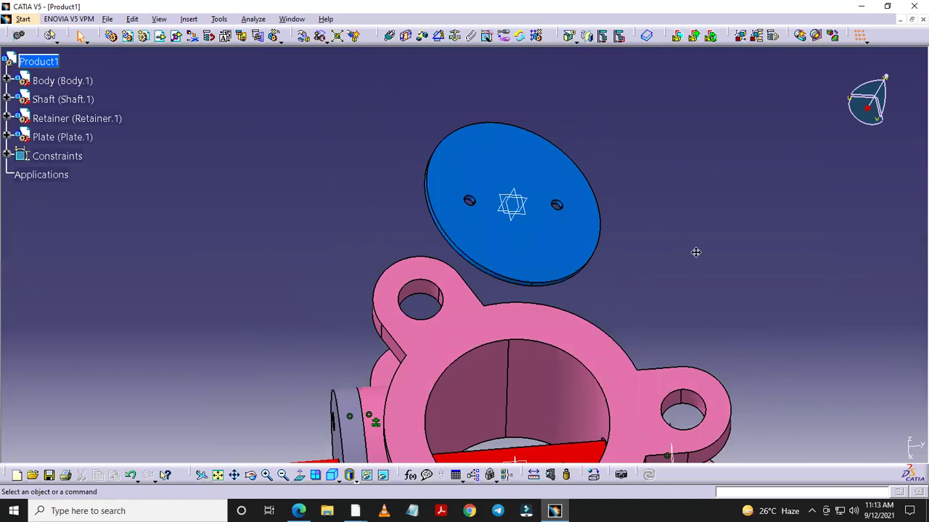
{"action": "middle_click_drag", "start_coordinate": [697, 258], "coordinate": [690, 201]}
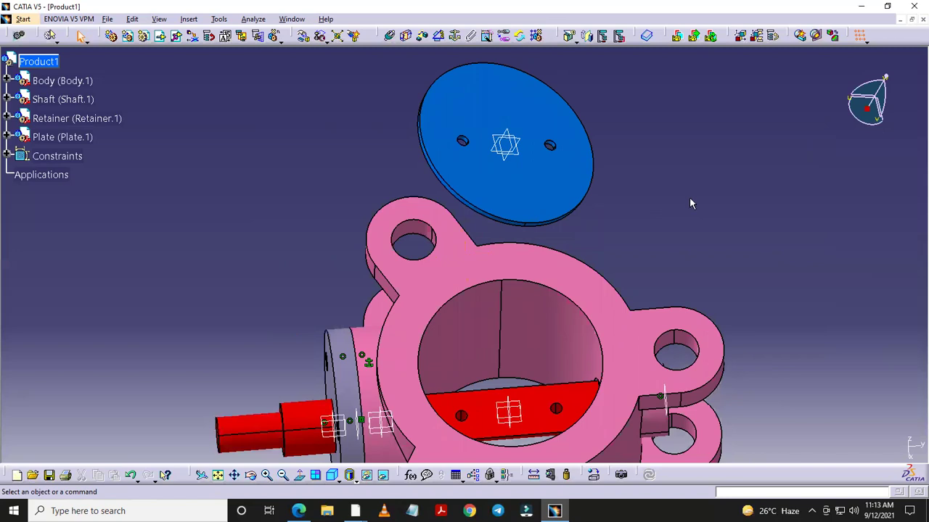
Step: Make the first plate hole axis coincide with the shaft's hole axis
{"action": "mouse_move", "coordinate": [689, 196]}
{"action": "middle_mouse_down"}
{"action": "mouse_move", "coordinate": [603, 186]}
{"action": "mouse_move", "coordinate": [542, 159]}
{"action": "mouse_move", "coordinate": [554, 120]}
{"action": "middle_mouse_up"}
{"action": "left_click", "coordinate": [389, 36]}
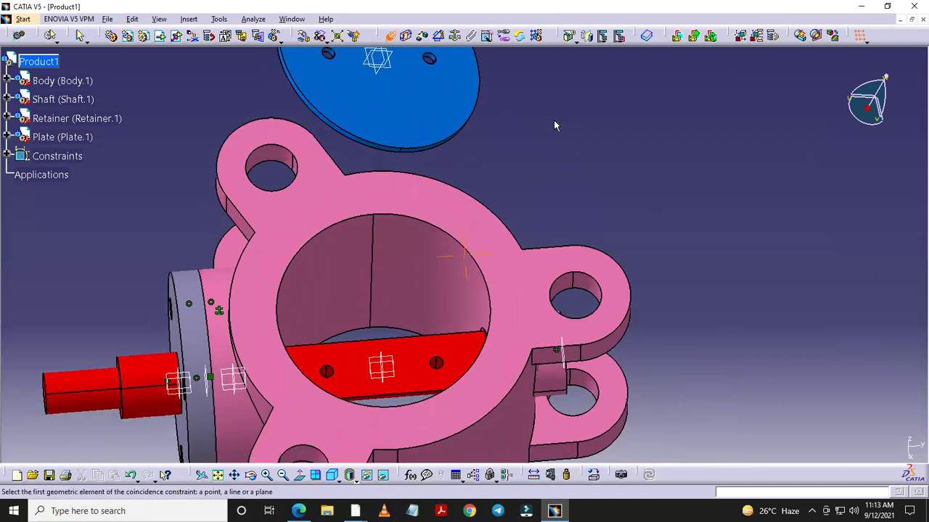
{"action": "left_click", "coordinate": [443, 365]}
{"action": "middle_click_drag", "start_coordinate": [481, 112], "coordinate": [535, 234]}
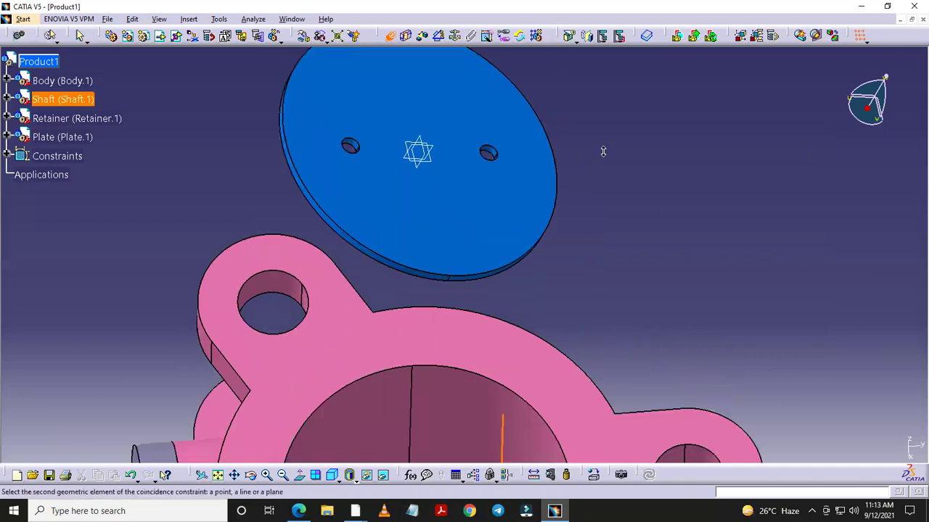
{"action": "middle_click_drag", "start_coordinate": [581, 193], "coordinate": [498, 133]}
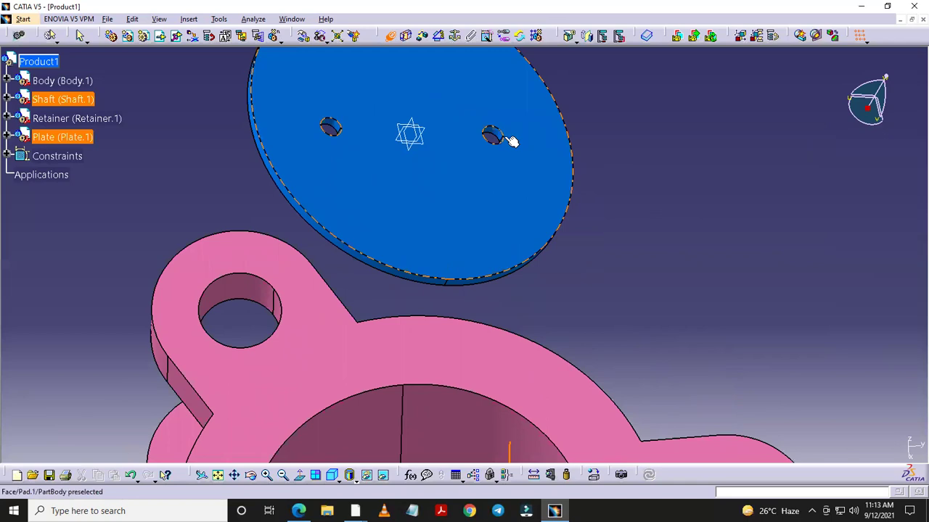
{"action": "left_click", "coordinate": [497, 136]}
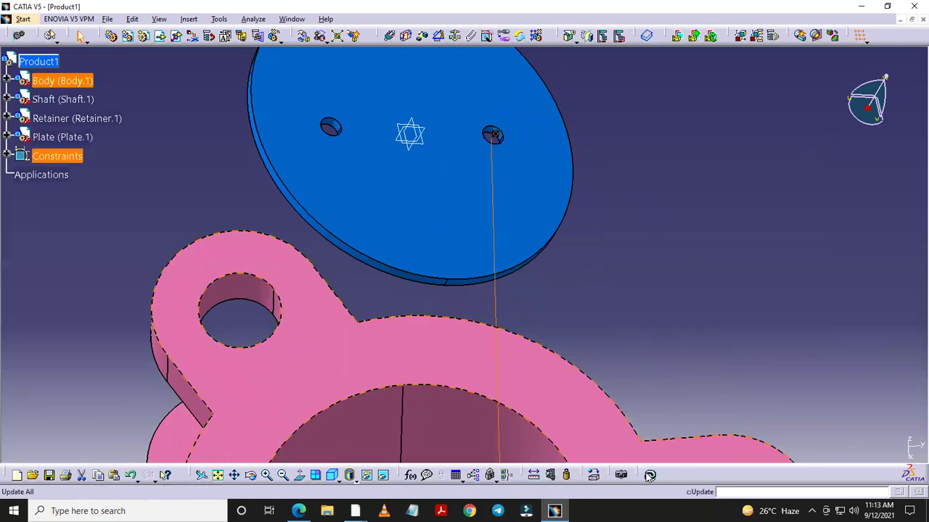
{"action": "mouse_move", "coordinate": [647, 377]}
{"action": "middle_mouse_down"}
{"action": "mouse_move", "coordinate": [687, 141]}
{"action": "mouse_move", "coordinate": [685, 155]}
{"action": "mouse_move", "coordinate": [720, 110]}
{"action": "middle_mouse_up"}
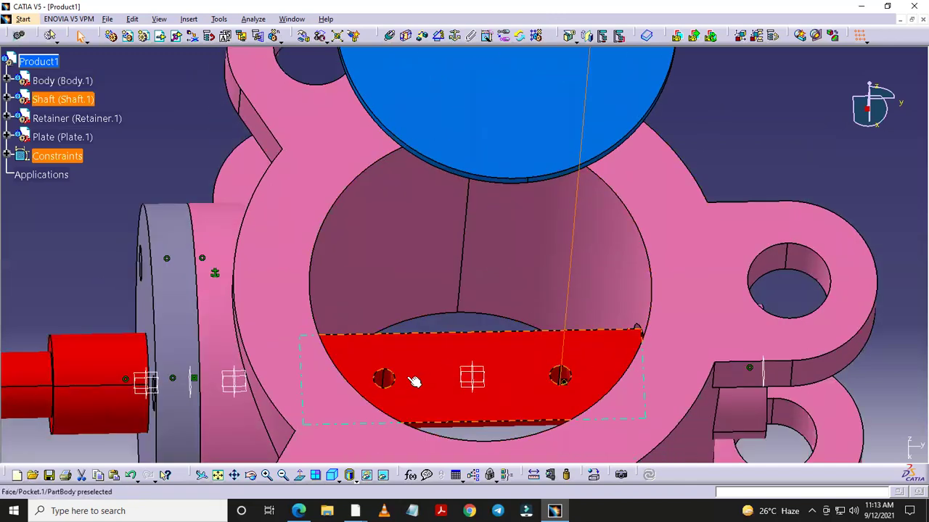
Step: Make the second plate hole coincide with the other shaft hole, then update the assembly
{"action": "left_click", "coordinate": [390, 35]}
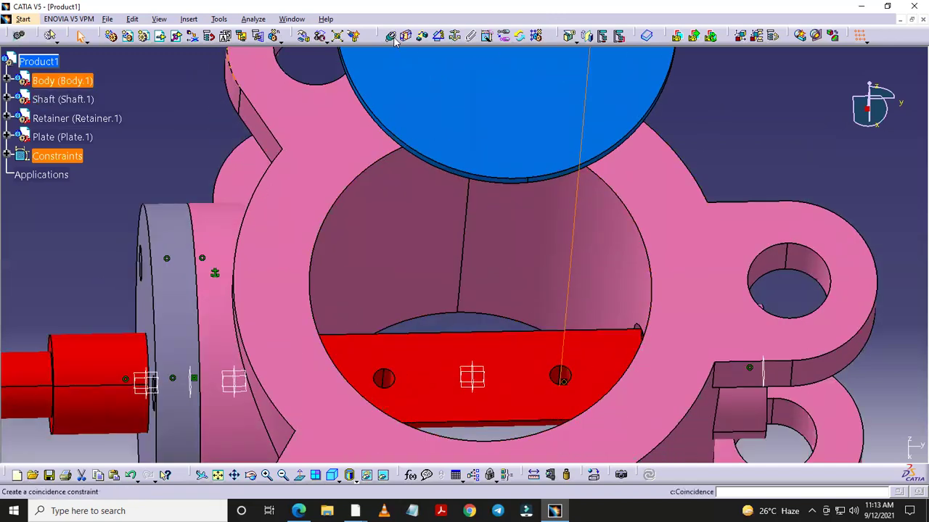
{"action": "left_click", "coordinate": [384, 378]}
{"action": "middle_click_drag", "start_coordinate": [430, 249], "coordinate": [482, 423]}
{"action": "left_click", "coordinate": [462, 159]}
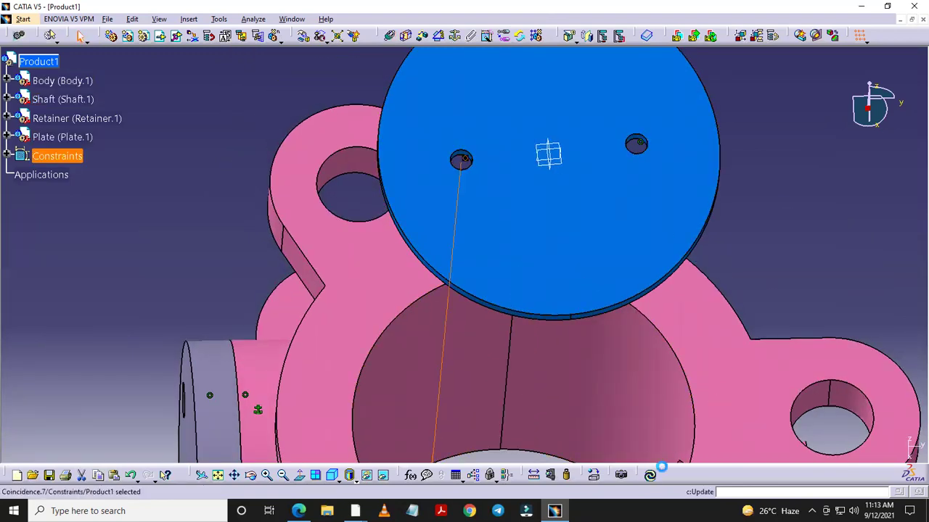
{"action": "left_click", "coordinate": [649, 474]}
Step: Add a surface contact between the plate face and the red shaft's flat face, then update
{"action": "middle_click_drag", "start_coordinate": [602, 338], "coordinate": [595, 197]}
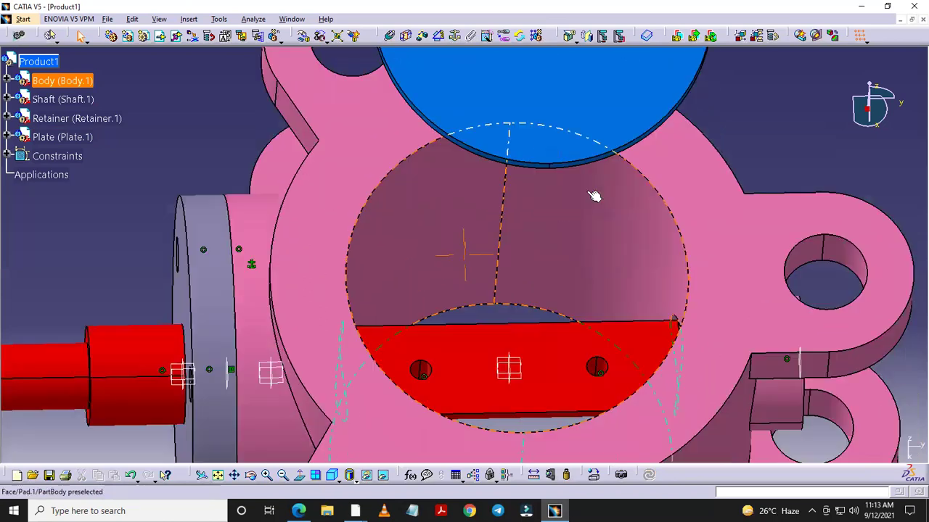
{"action": "left_click", "coordinate": [406, 35]}
{"action": "middle_click_drag", "start_coordinate": [544, 379], "coordinate": [570, 476]}
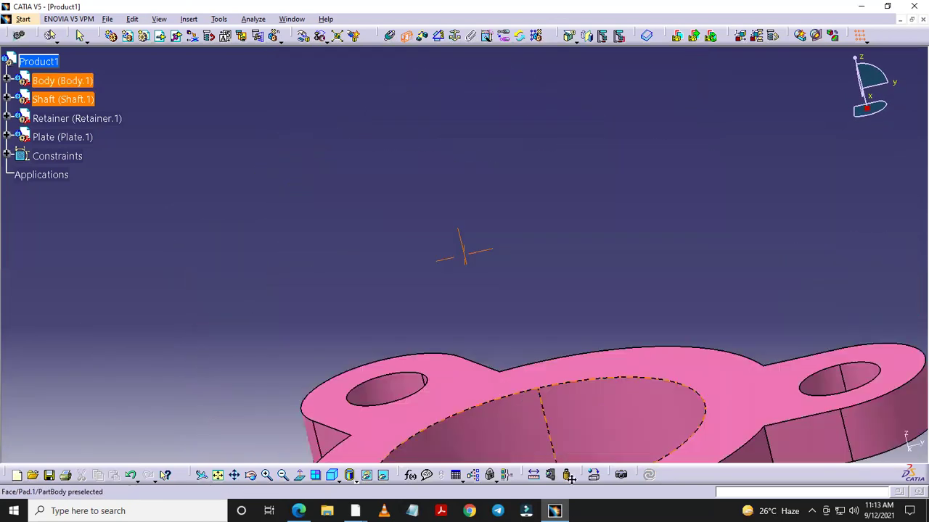
{"action": "mouse_move", "coordinate": [483, 204]}
{"action": "middle_mouse_down"}
{"action": "mouse_move", "coordinate": [500, 295]}
{"action": "mouse_move", "coordinate": [499, 195]}
{"action": "middle_mouse_up"}
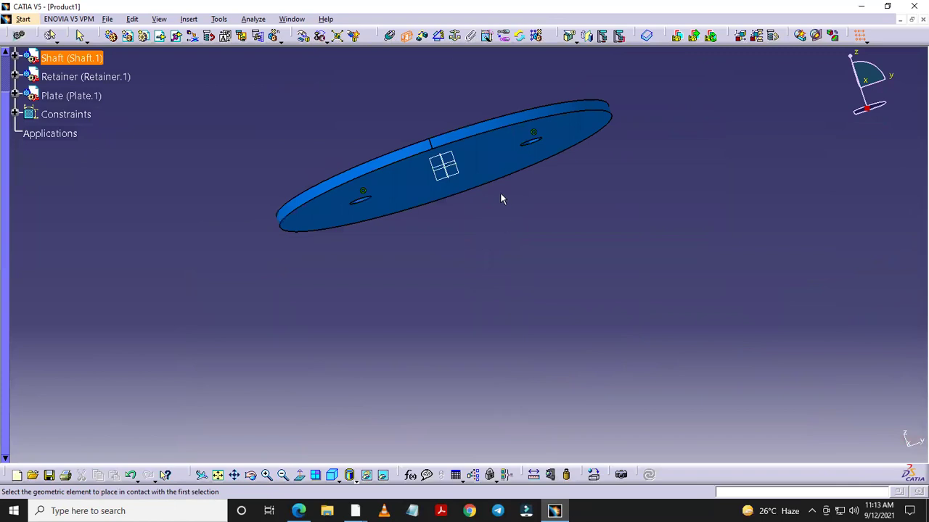
{"action": "left_click", "coordinate": [496, 154]}
{"action": "left_click", "coordinate": [649, 474]}
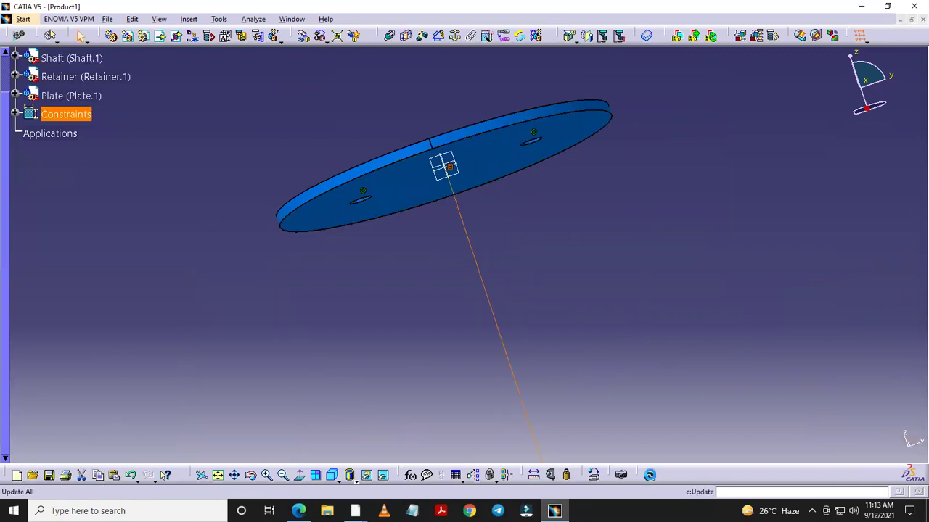
{"action": "middle_click_drag", "start_coordinate": [530, 215], "coordinate": [561, 425]}
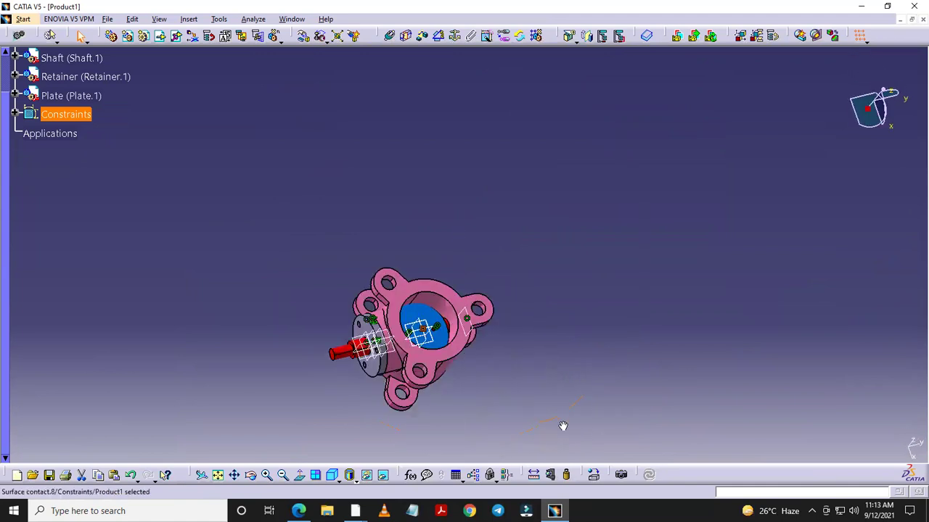
{"action": "mouse_move", "coordinate": [580, 356]}
{"action": "middle_mouse_down"}
{"action": "mouse_move", "coordinate": [527, 360]}
{"action": "mouse_move", "coordinate": [542, 214]}
{"action": "mouse_move", "coordinate": [508, 375]}
{"action": "mouse_move", "coordinate": [570, 326]}
{"action": "mouse_move", "coordinate": [561, 369]}
{"action": "mouse_move", "coordinate": [634, 169]}
{"action": "mouse_move", "coordinate": [669, 179]}
{"action": "middle_mouse_up"}
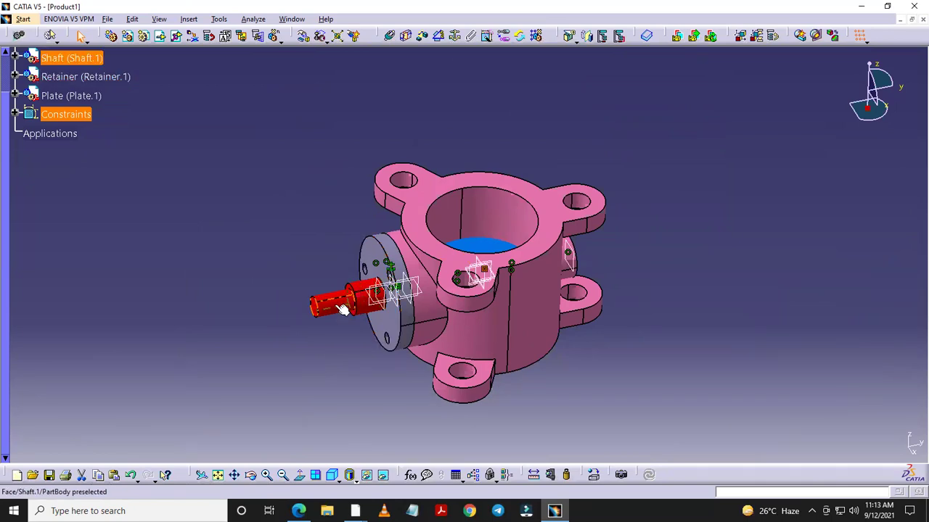
Step: Insert Screw.CATPart from the Butterfly folder into Product1 as Screw.1
{"action": "left_click", "coordinate": [161, 38]}
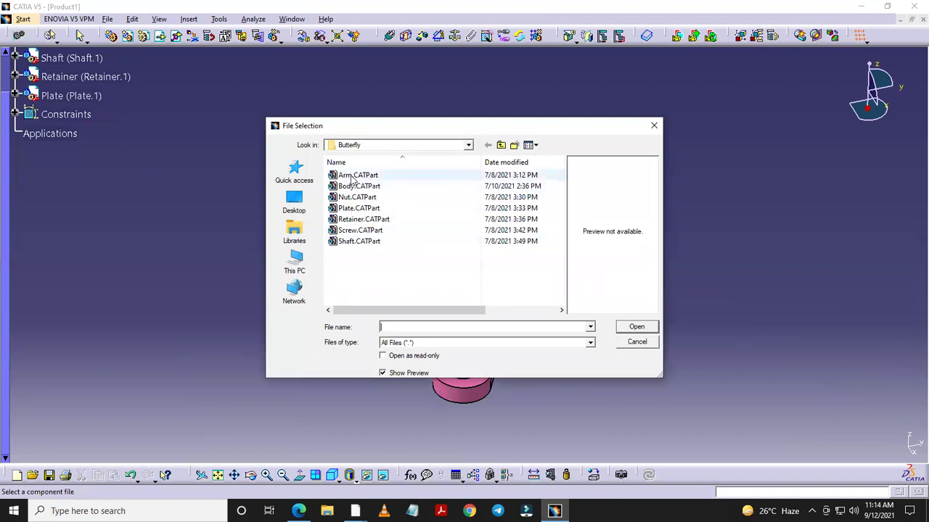
{"action": "left_click", "coordinate": [425, 175]}
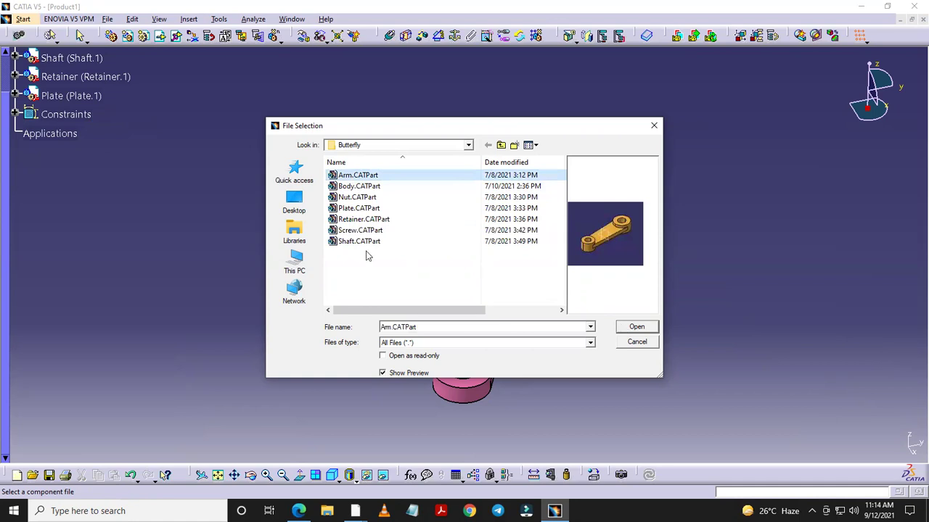
{"action": "left_click", "coordinate": [350, 231]}
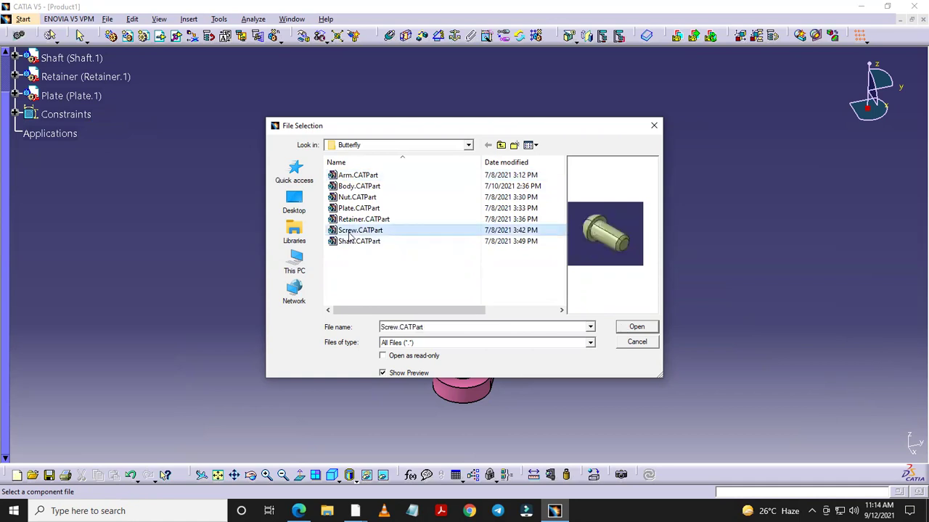
{"action": "left_click", "coordinate": [636, 327]}
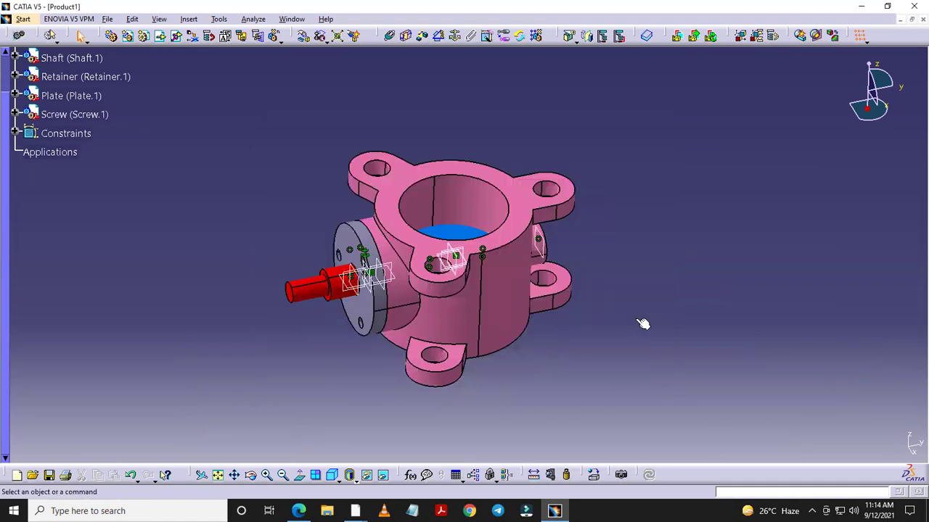
Step: Slide Screw.1 along the shaft axis until it sits beyond the shaft end, outside the housing
{"action": "mouse_move", "coordinate": [607, 273]}
{"action": "middle_mouse_down"}
{"action": "mouse_move", "coordinate": [590, 348]}
{"action": "mouse_move", "coordinate": [564, 334]}
{"action": "mouse_move", "coordinate": [613, 283]}
{"action": "mouse_move", "coordinate": [465, 236]}
{"action": "mouse_move", "coordinate": [509, 217]}
{"action": "middle_mouse_up"}
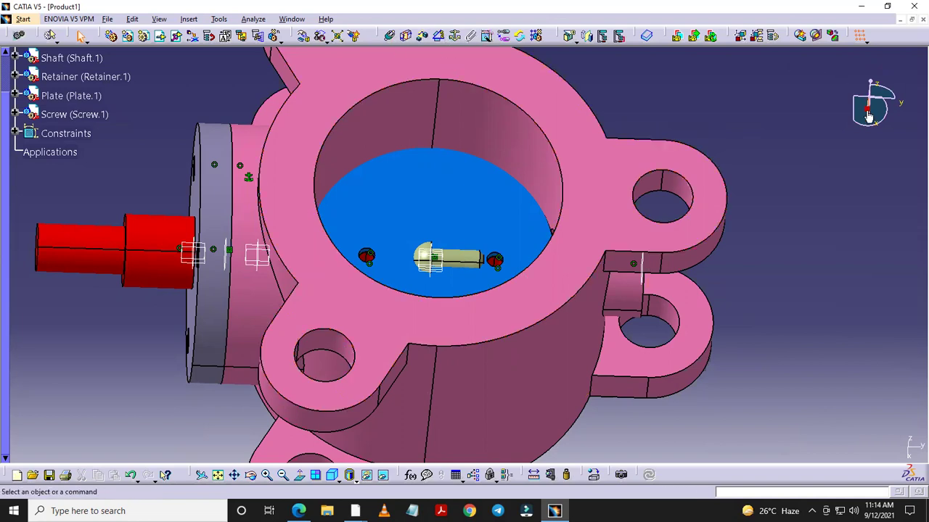
{"action": "left_click", "coordinate": [303, 36]}
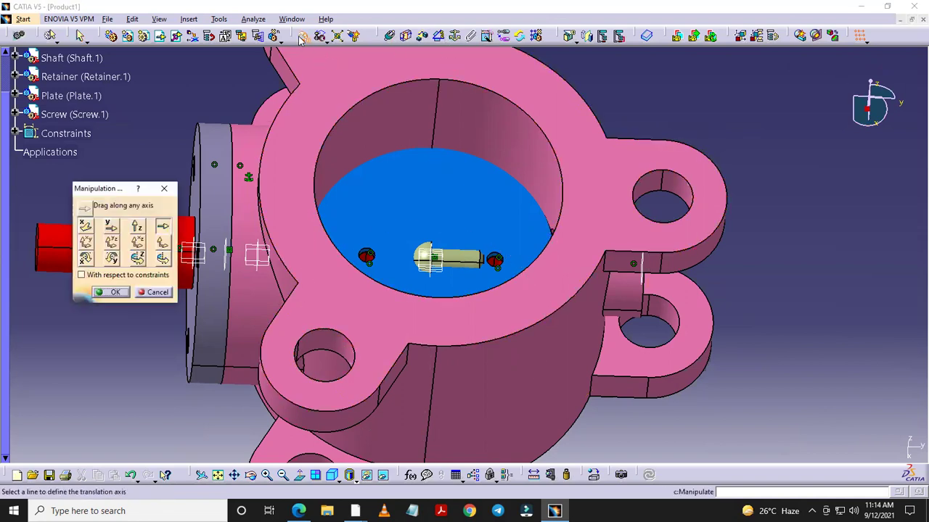
{"action": "left_click", "coordinate": [162, 228]}
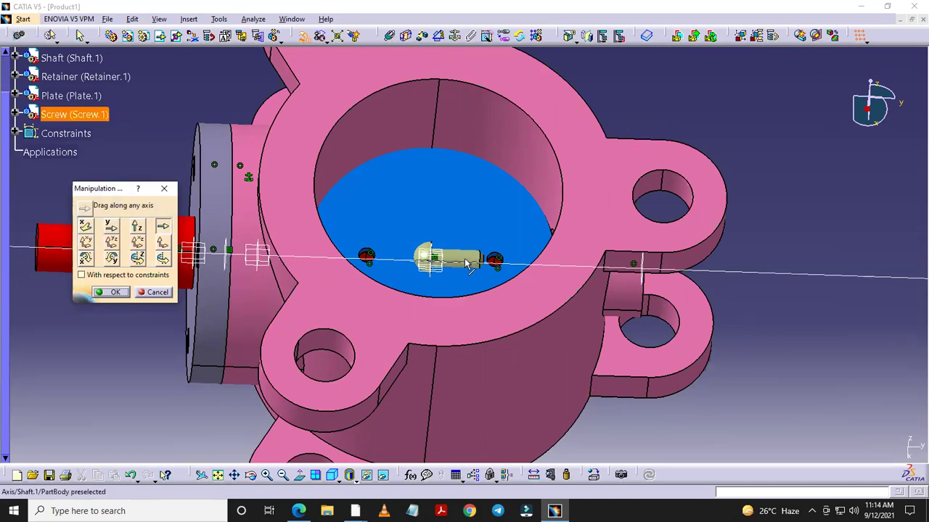
{"action": "left_click_drag", "start_coordinate": [466, 262], "coordinate": [183, 238]}
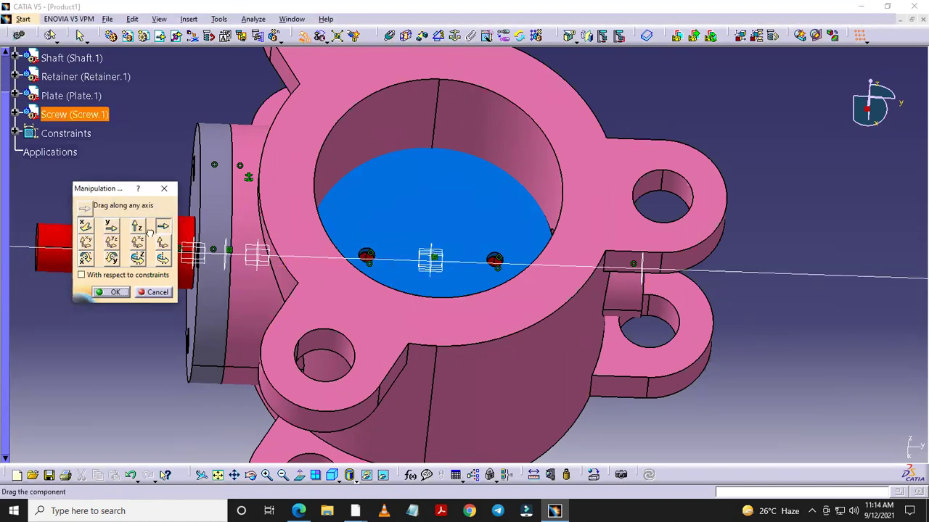
{"action": "left_click_drag", "start_coordinate": [69, 247], "coordinate": [86, 241]}
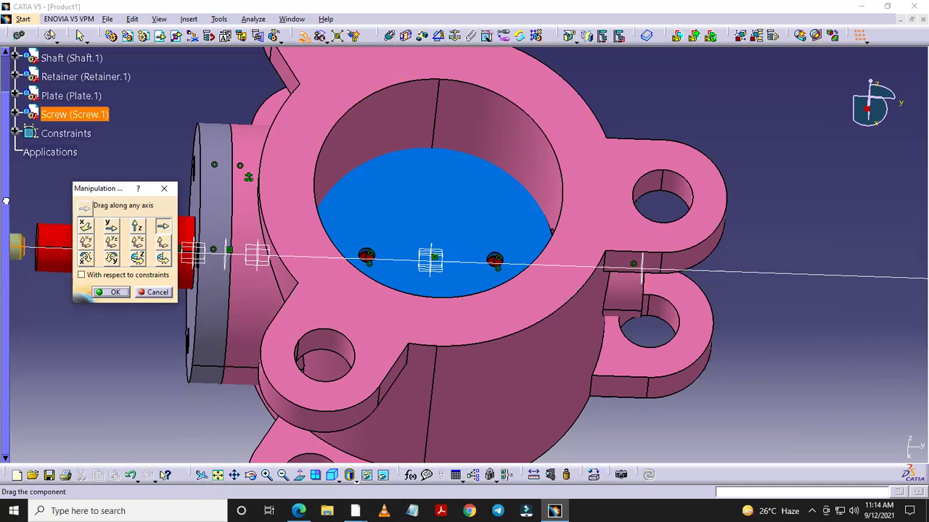
{"action": "left_click", "coordinate": [115, 292]}
{"action": "mouse_move", "coordinate": [105, 319]}
{"action": "middle_mouse_down"}
{"action": "mouse_move", "coordinate": [296, 315]}
{"action": "mouse_move", "coordinate": [365, 342]}
{"action": "mouse_move", "coordinate": [370, 360]}
{"action": "middle_mouse_up"}
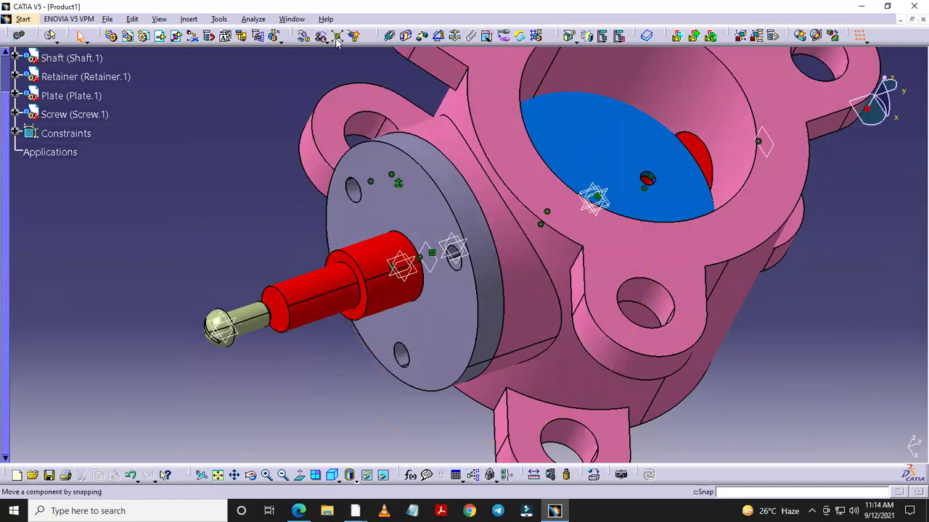
Step: Align the screw axis with the retainer hole axis using a coincidence, then update
{"action": "left_click", "coordinate": [389, 35]}
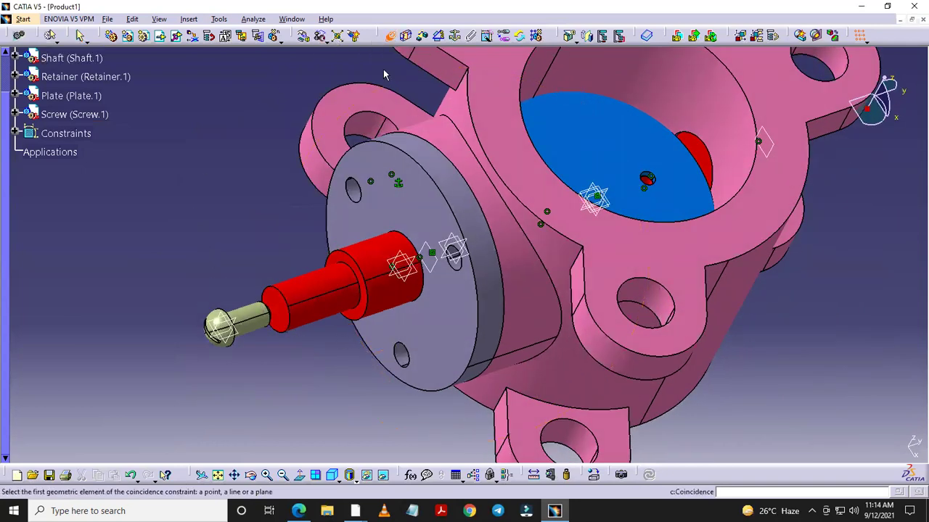
{"action": "left_click", "coordinate": [351, 196]}
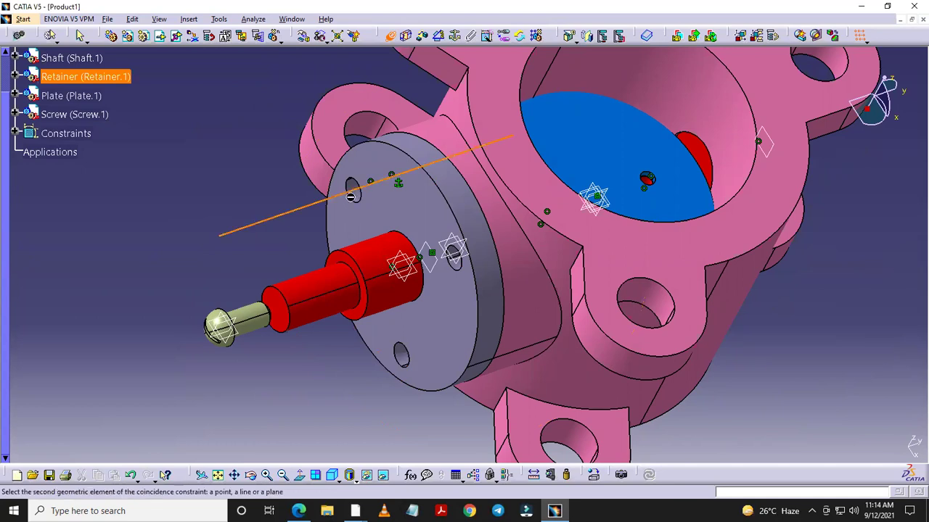
{"action": "left_click", "coordinate": [258, 324]}
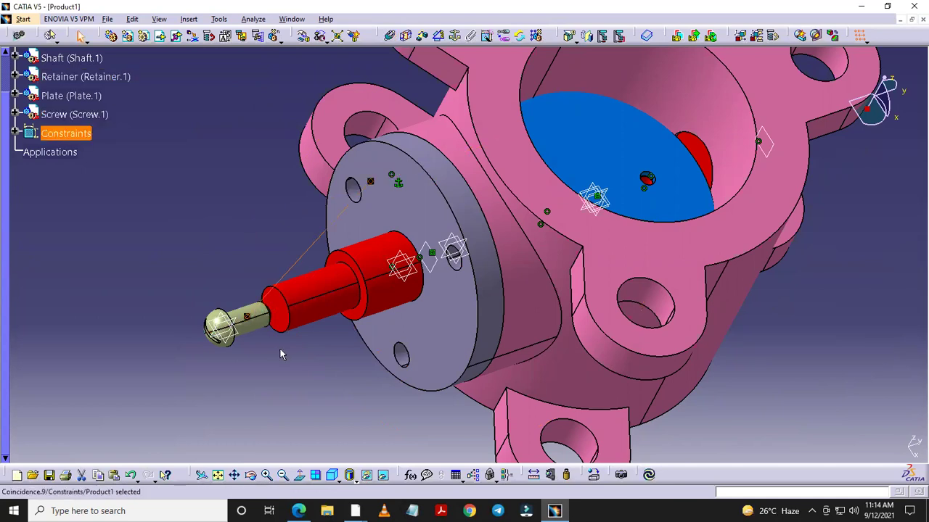
{"action": "left_click", "coordinate": [648, 475]}
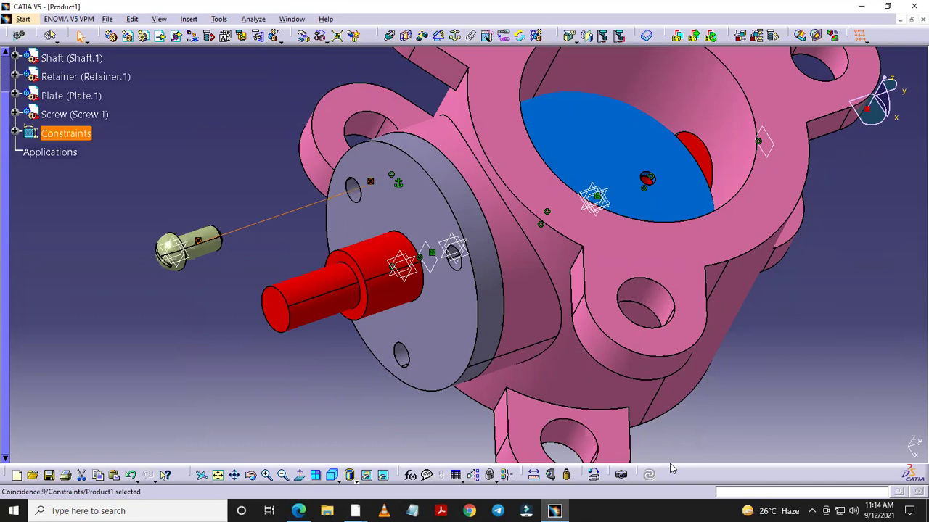
{"action": "left_click", "coordinate": [242, 176]}
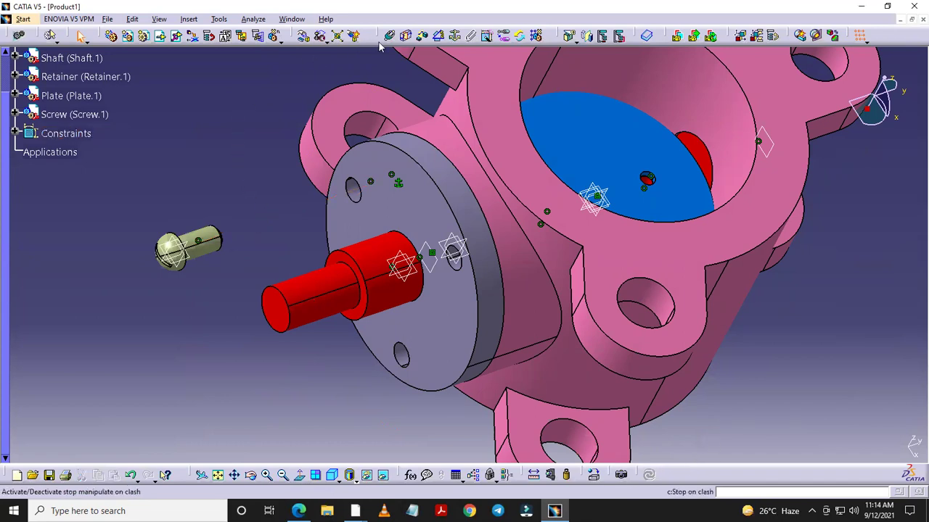
Step: Contact the screw head with the retainer face, update, and select Surface contact.10
{"action": "left_click", "coordinate": [404, 35]}
{"action": "left_click", "coordinate": [364, 173]}
{"action": "middle_click_drag", "start_coordinate": [291, 248], "coordinate": [182, 240]}
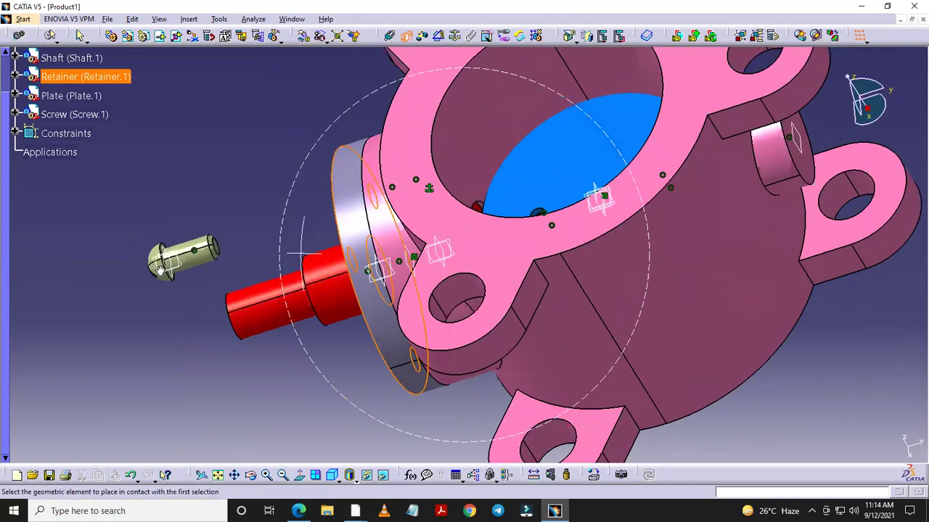
{"action": "mouse_move", "coordinate": [213, 197]}
{"action": "middle_mouse_down"}
{"action": "mouse_move", "coordinate": [301, 195]}
{"action": "mouse_move", "coordinate": [118, 206]}
{"action": "middle_mouse_up"}
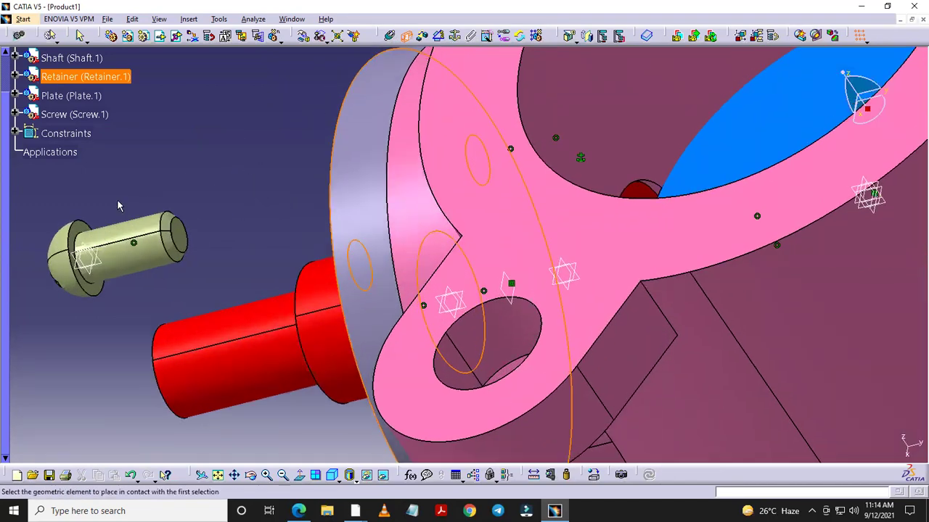
{"action": "left_click", "coordinate": [88, 239]}
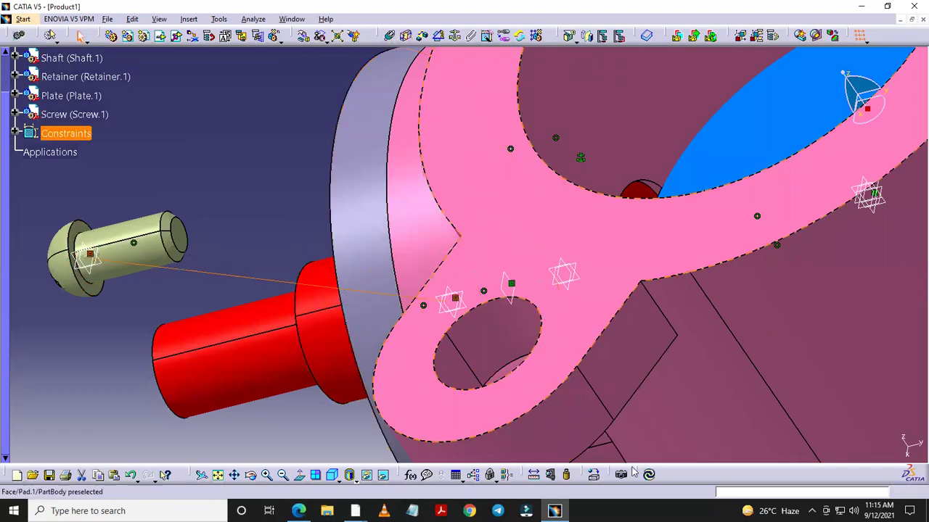
{"action": "left_click", "coordinate": [650, 480]}
{"action": "mouse_move", "coordinate": [209, 210]}
{"action": "middle_mouse_down", "text": "ctrl"}
{"action": "mouse_move", "coordinate": [236, 297]}
{"action": "mouse_move", "coordinate": [311, 269]}
{"action": "mouse_move", "coordinate": [761, 348]}
{"action": "mouse_move", "coordinate": [762, 331]}
{"action": "middle_mouse_up", "text": "ctrl"}
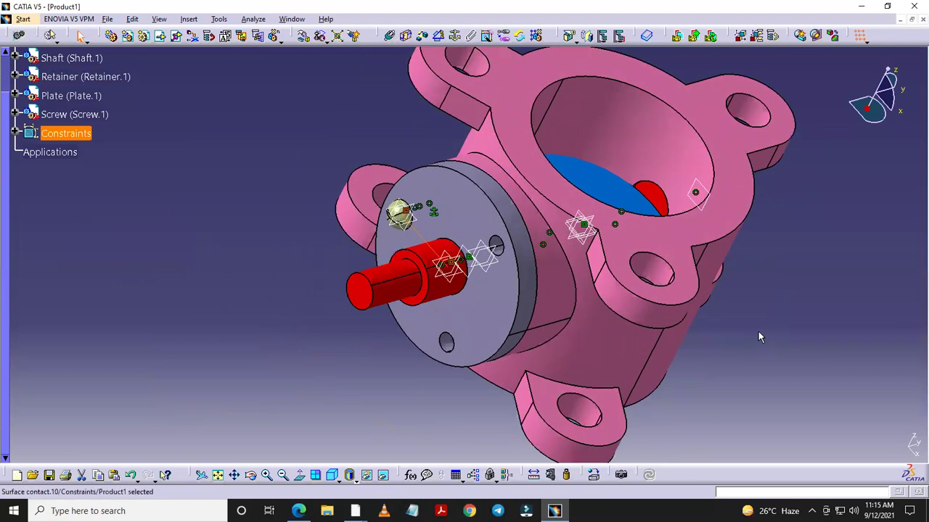
{"action": "mouse_move", "coordinate": [366, 131]}
{"action": "middle_mouse_down"}
{"action": "mouse_move", "coordinate": [387, 174]}
{"action": "mouse_move", "coordinate": [390, 143]}
{"action": "middle_mouse_up"}
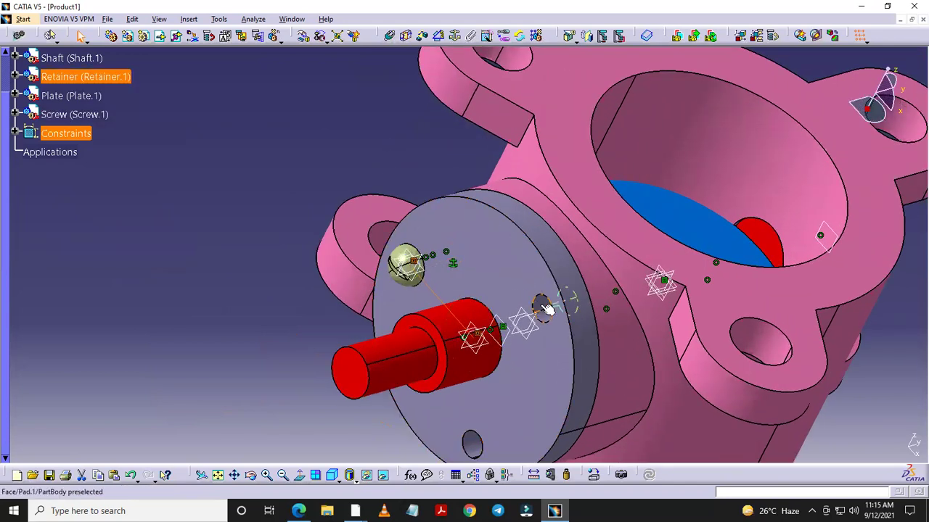
{"action": "left_click", "coordinate": [474, 443]}
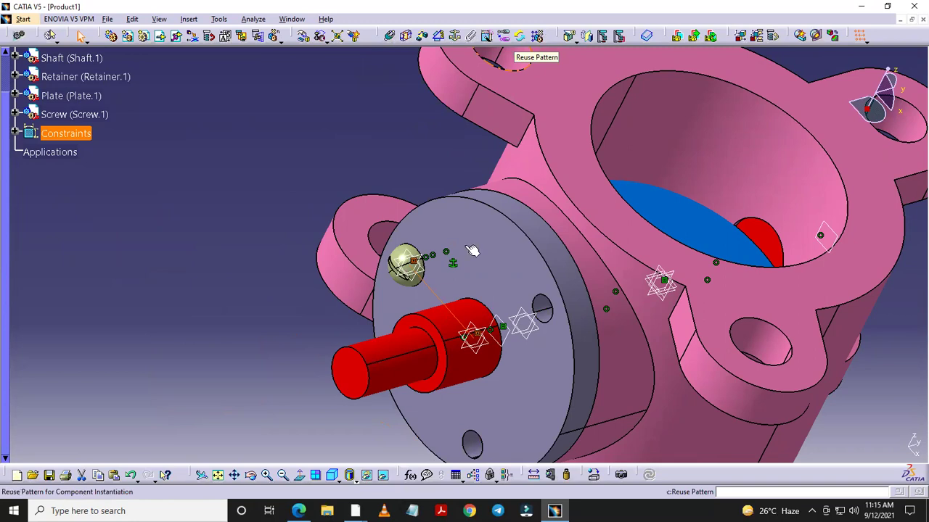
{"action": "left_click", "coordinate": [95, 117]}
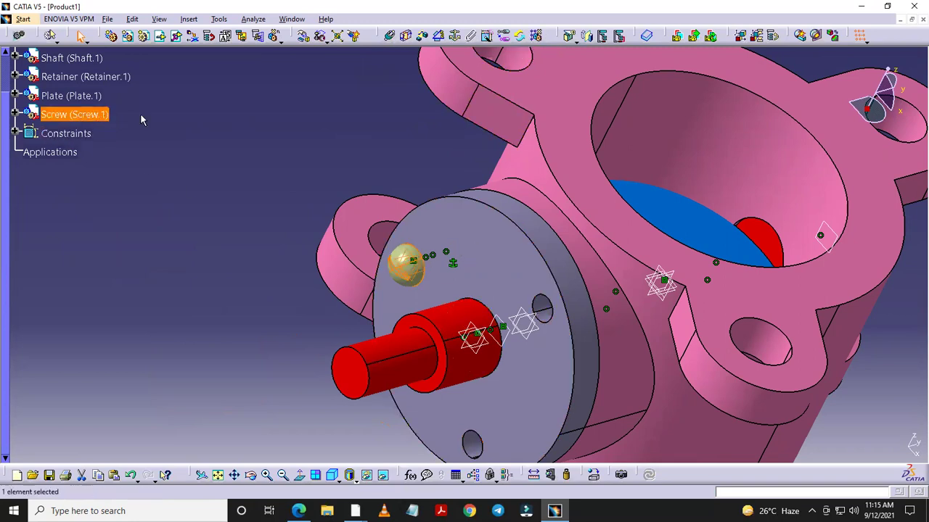
{"action": "left_click", "coordinate": [536, 36]}
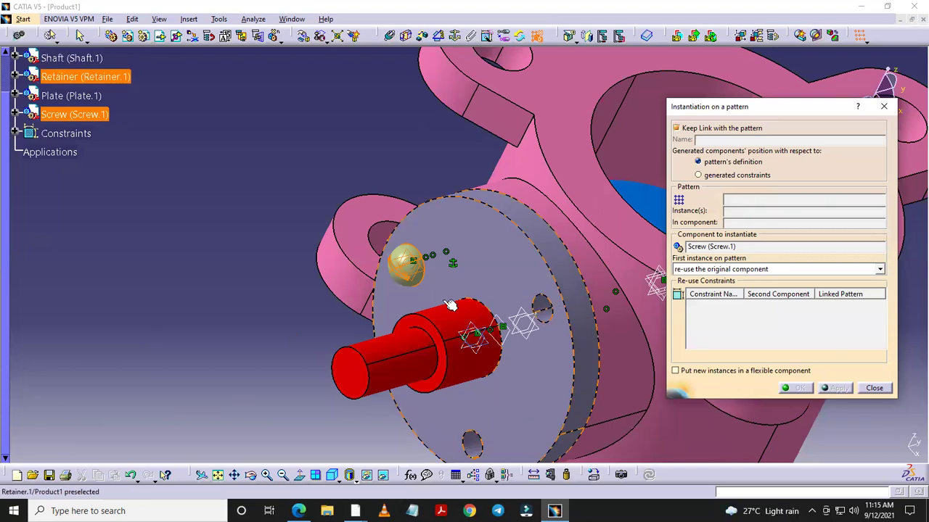
{"action": "middle_click_drag", "start_coordinate": [450, 304], "coordinate": [431, 241]}
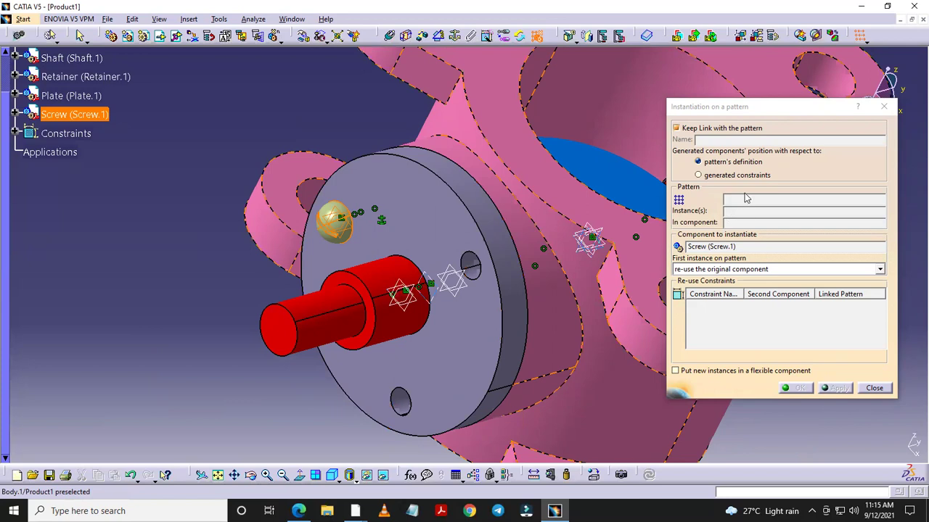
{"action": "left_click", "coordinate": [404, 403]}
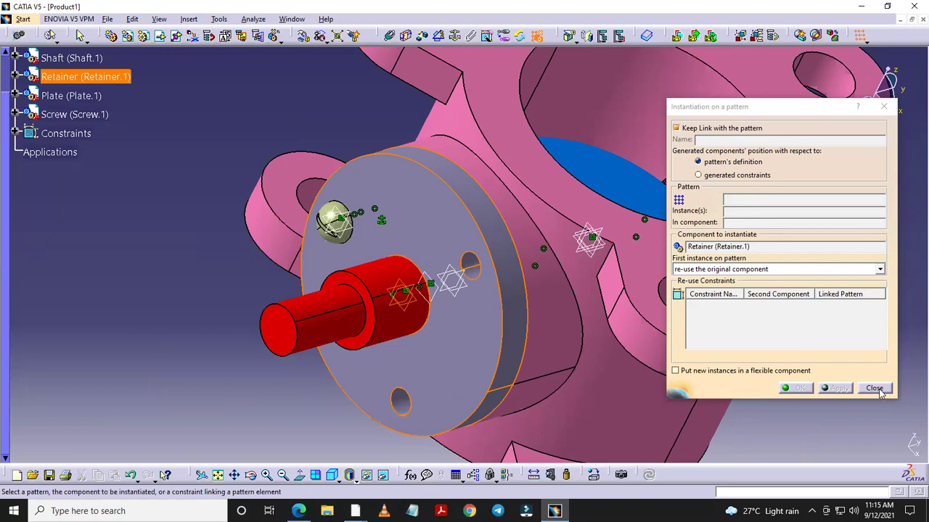
{"action": "left_click", "coordinate": [339, 217]}
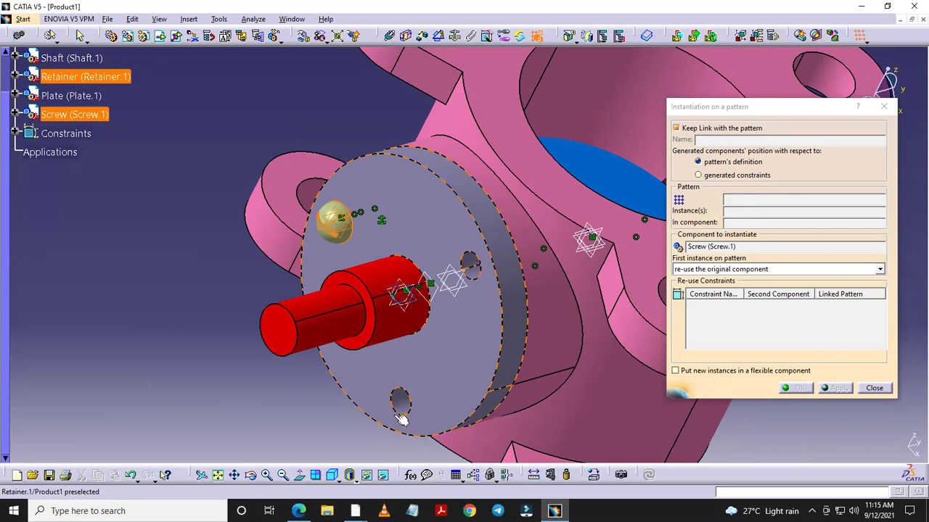
{"action": "left_click", "coordinate": [874, 388]}
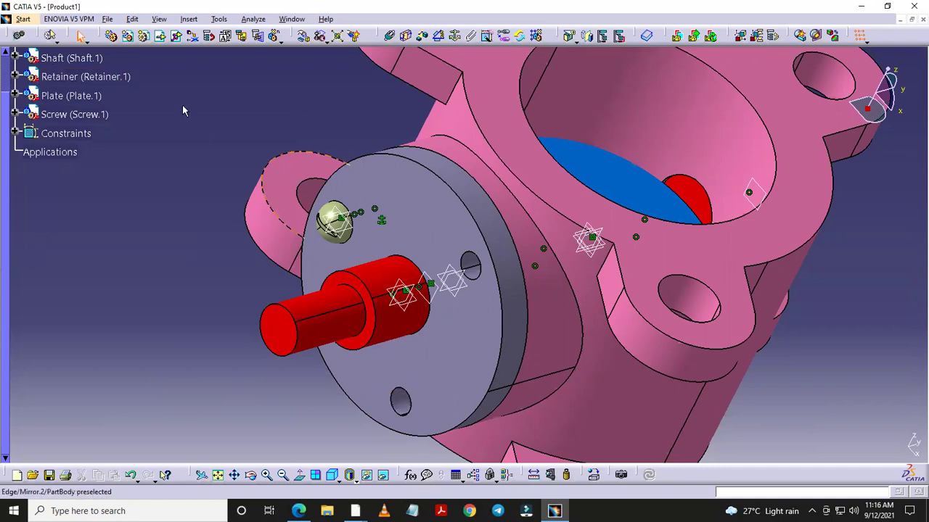
{"action": "middle_click_drag", "start_coordinate": [191, 113], "coordinate": [194, 121]}
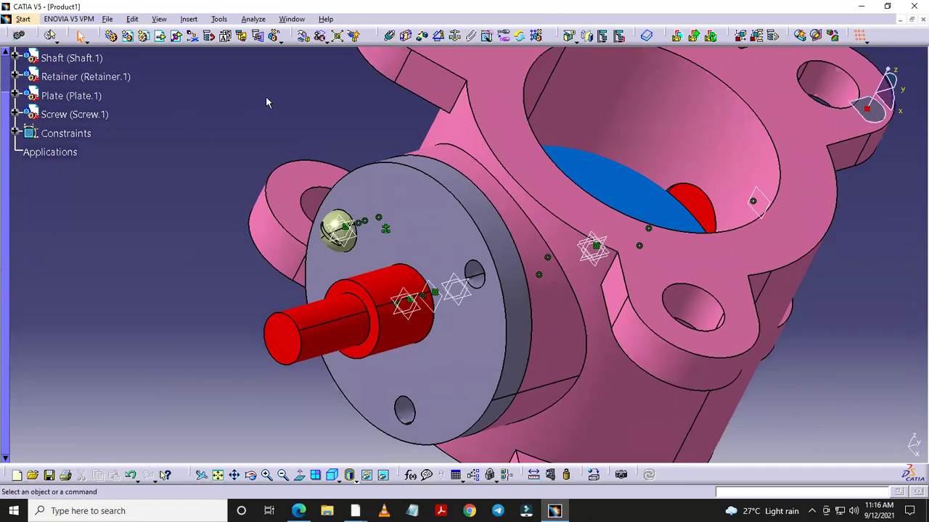
{"action": "left_click", "coordinate": [390, 36]}
{"action": "left_click", "coordinate": [391, 38]}
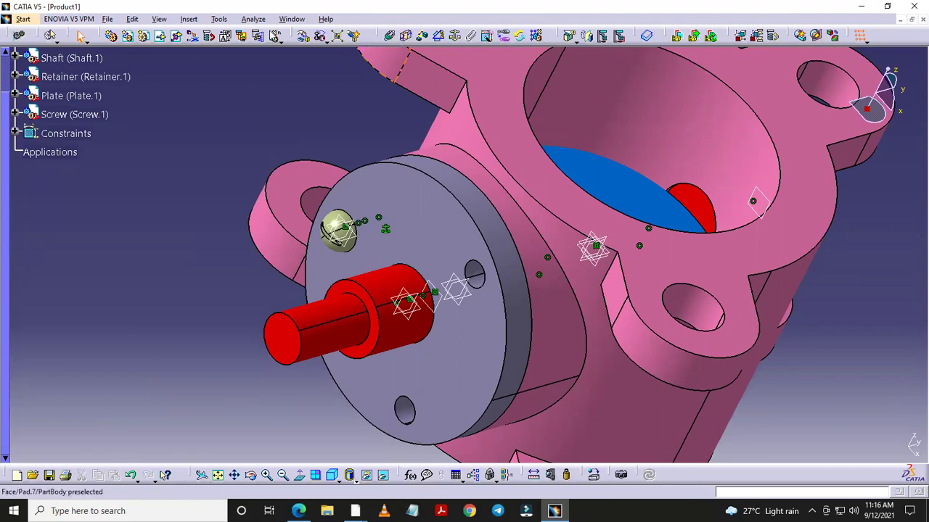
{"action": "left_click", "coordinate": [536, 36]}
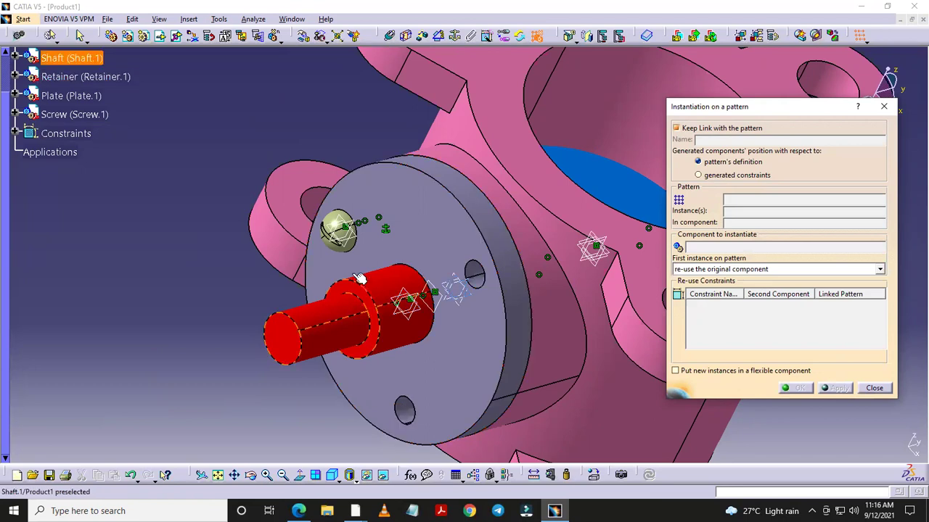
{"action": "left_click", "coordinate": [338, 230]}
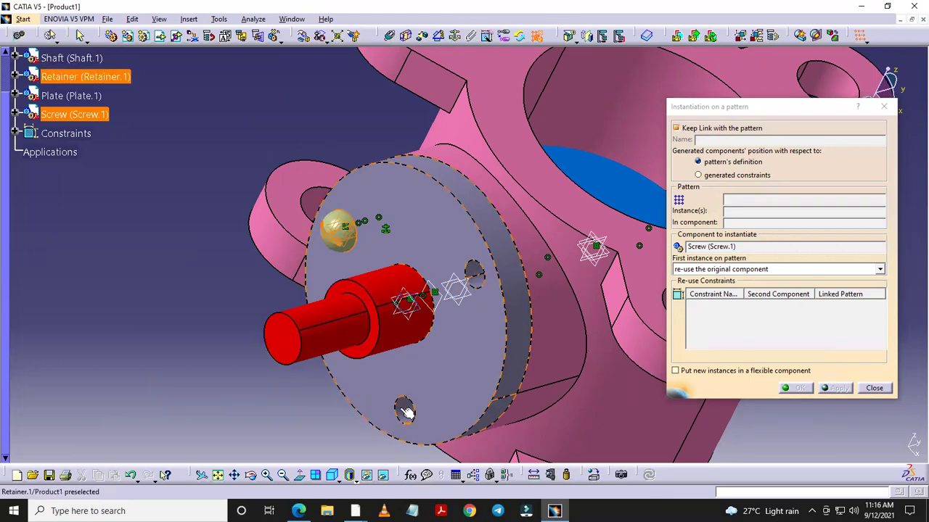
{"action": "left_click", "coordinate": [874, 388]}
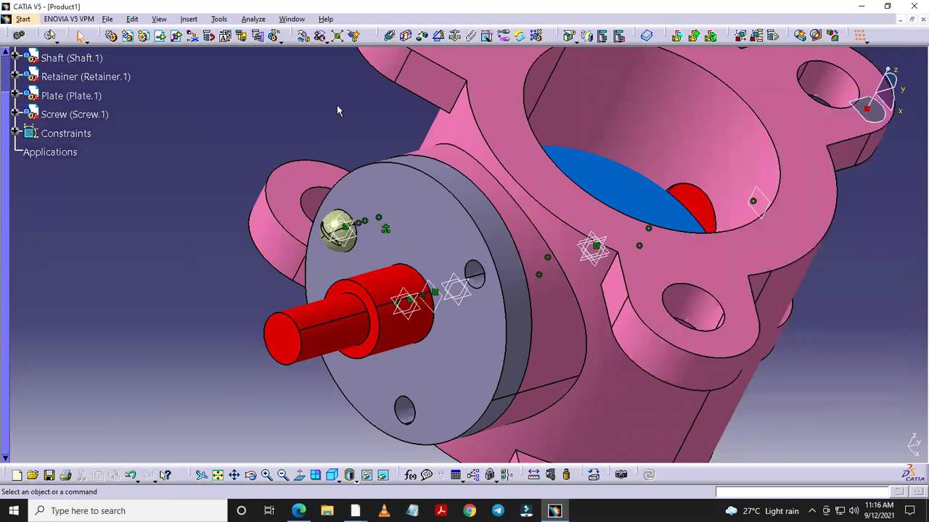
Step: Insert a second Screw.CATPart into Product1 as Screw.2 via Components > Existing Component
{"action": "left_click", "coordinate": [5, 109]}
{"action": "left_click", "coordinate": [5, 64]}
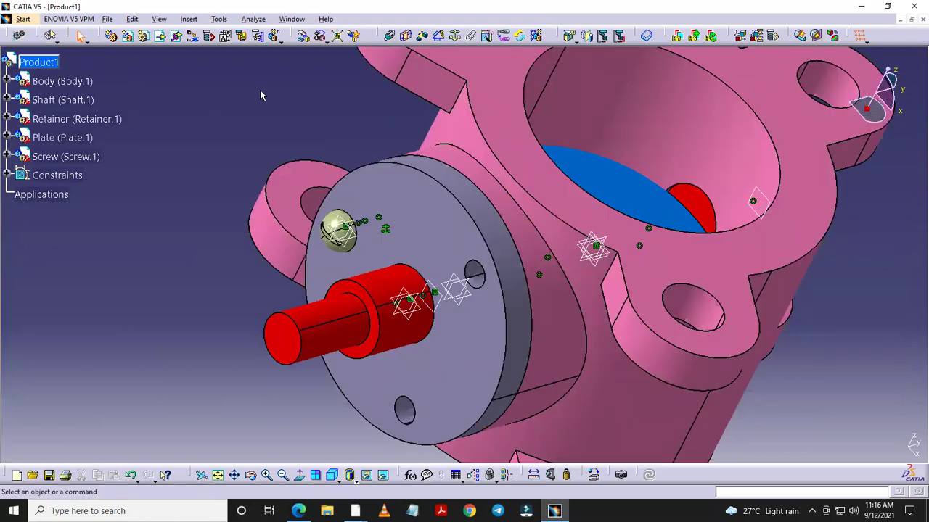
{"action": "left_click", "coordinate": [864, 40]}
{"action": "right_click", "coordinate": [43, 63]}
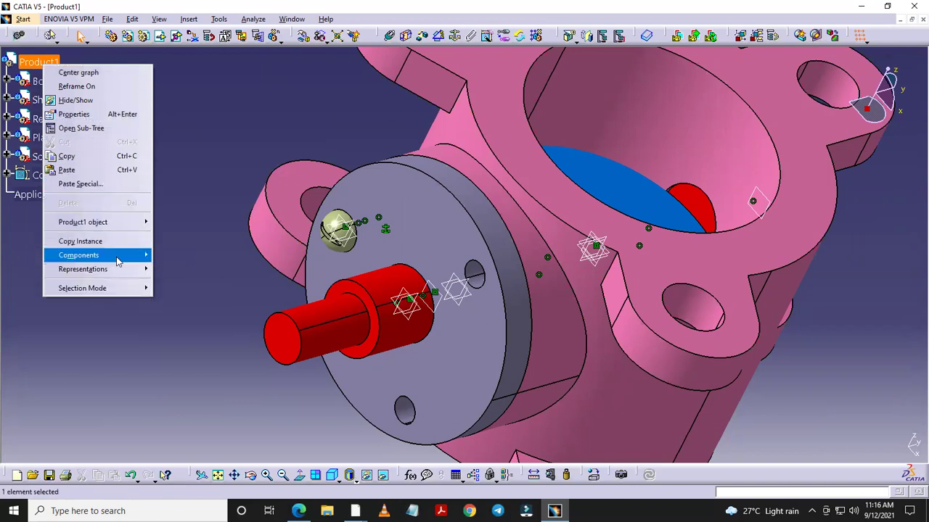
{"action": "left_click", "coordinate": [196, 313]}
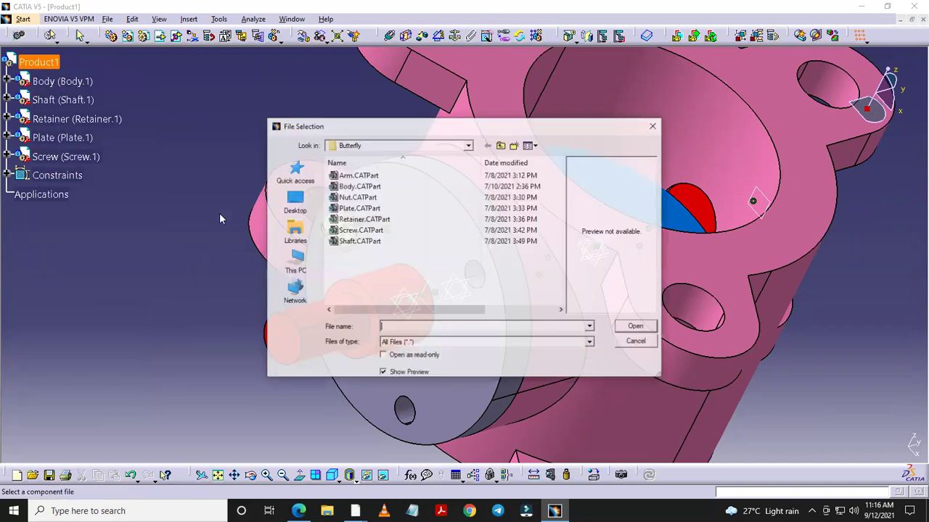
{"action": "left_click", "coordinate": [407, 230]}
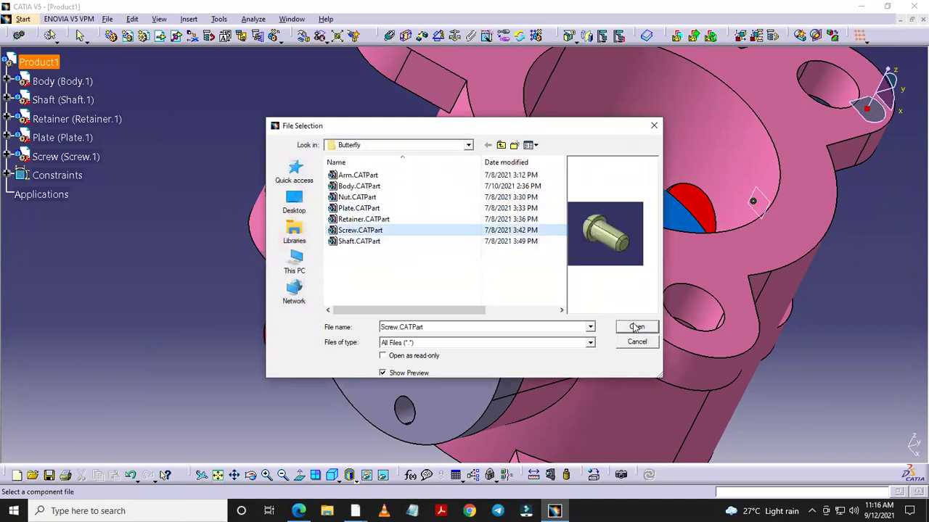
{"action": "left_click", "coordinate": [635, 327]}
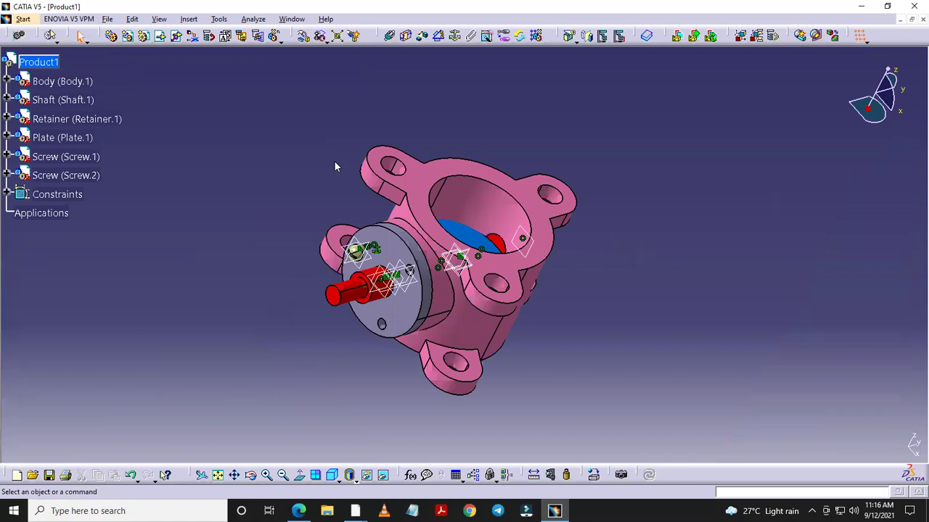
Step: Align Screw.2's axis with the retainer's second hole axis using a coincidence, then update
{"action": "middle_click_drag", "start_coordinate": [338, 163], "coordinate": [525, 155]}
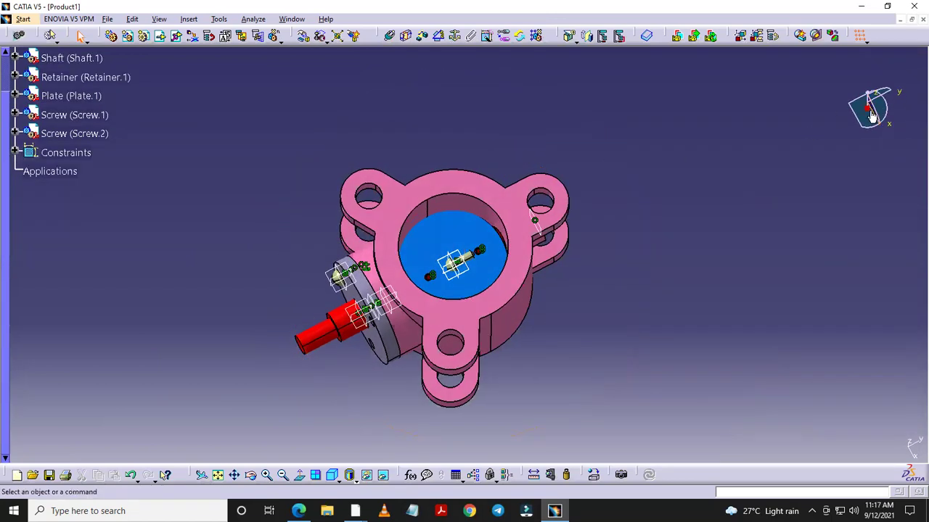
{"action": "mouse_move", "coordinate": [870, 112]}
{"action": "left_mouse_down"}
{"action": "mouse_move", "coordinate": [446, 262]}
{"action": "mouse_move", "coordinate": [268, 332]}
{"action": "mouse_move", "coordinate": [253, 347]}
{"action": "mouse_move", "coordinate": [286, 392]}
{"action": "mouse_move", "coordinate": [605, 349]}
{"action": "left_mouse_up"}
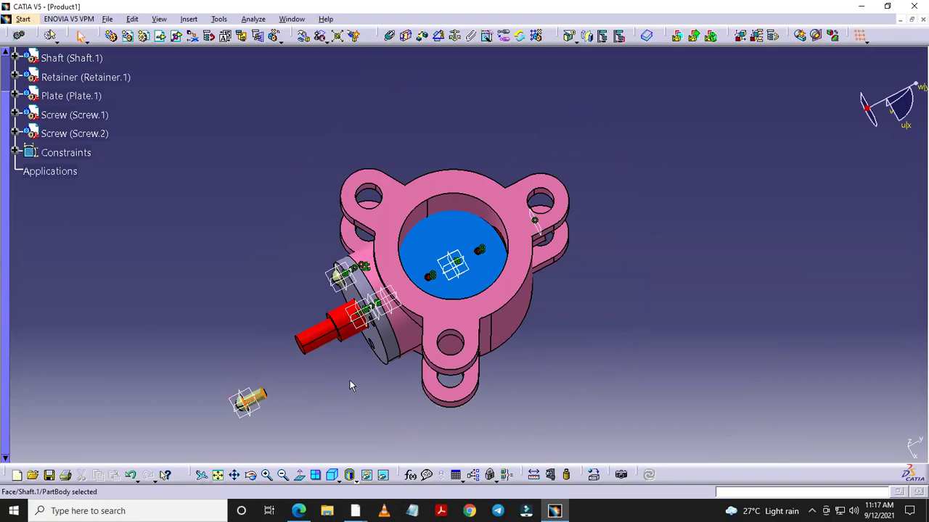
{"action": "middle_click_drag", "start_coordinate": [300, 367], "coordinate": [257, 220]}
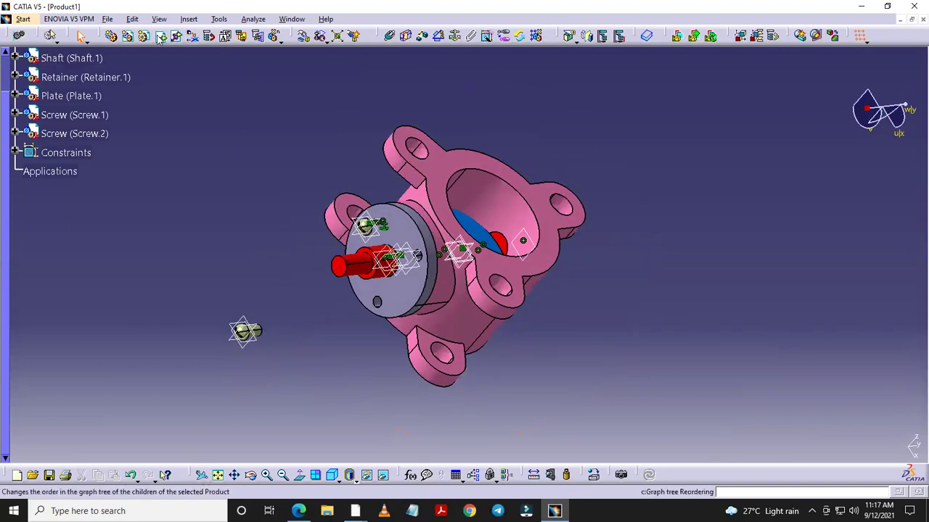
{"action": "left_click", "coordinate": [392, 36]}
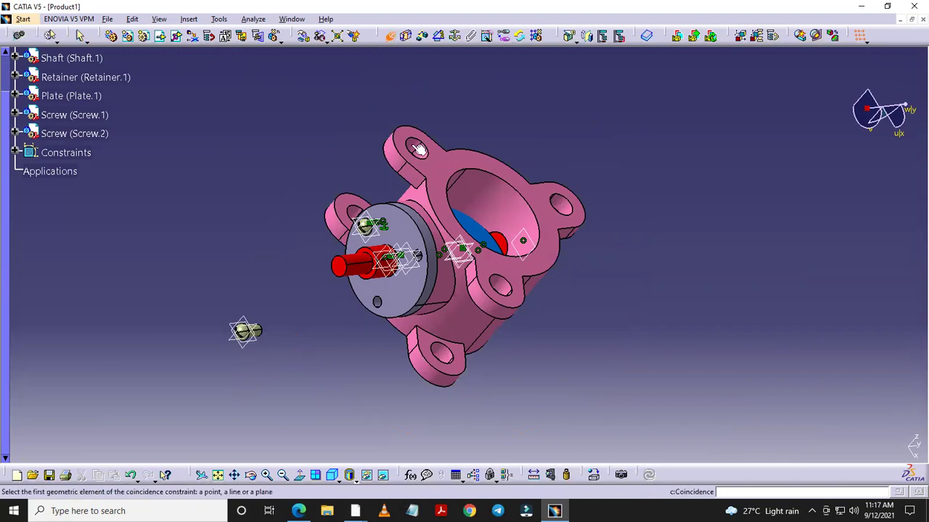
{"action": "left_click", "coordinate": [383, 304]}
{"action": "mouse_move", "coordinate": [305, 367]}
{"action": "middle_mouse_down"}
{"action": "mouse_move", "coordinate": [228, 356]}
{"action": "mouse_move", "coordinate": [305, 249]}
{"action": "middle_mouse_up"}
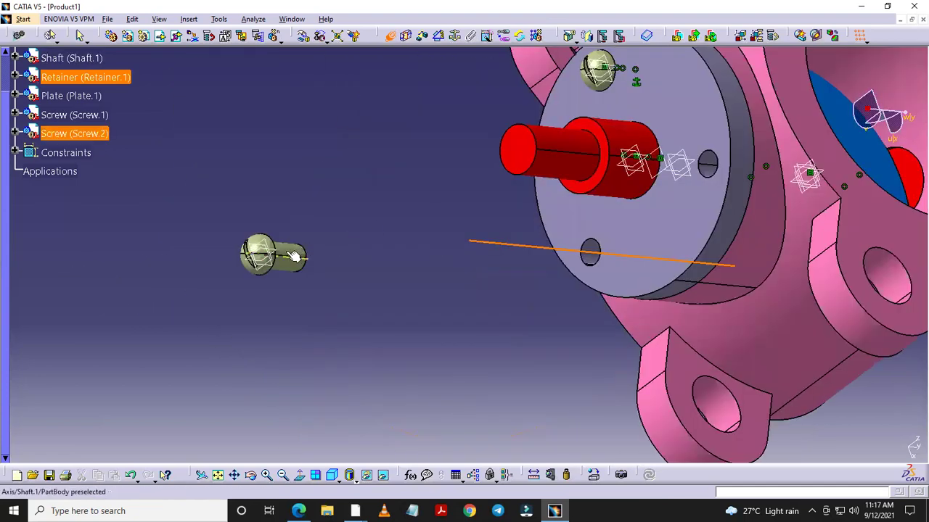
{"action": "left_click", "coordinate": [305, 250]}
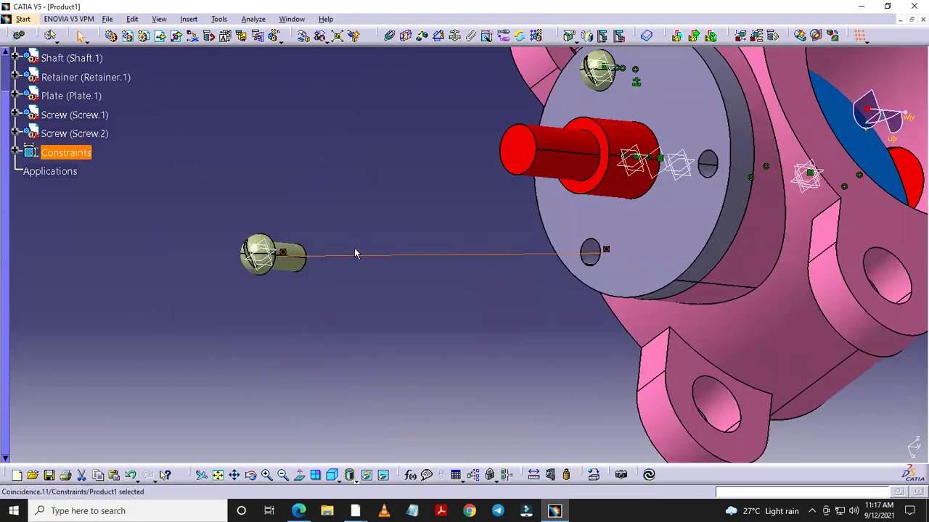
{"action": "left_click", "coordinate": [647, 474]}
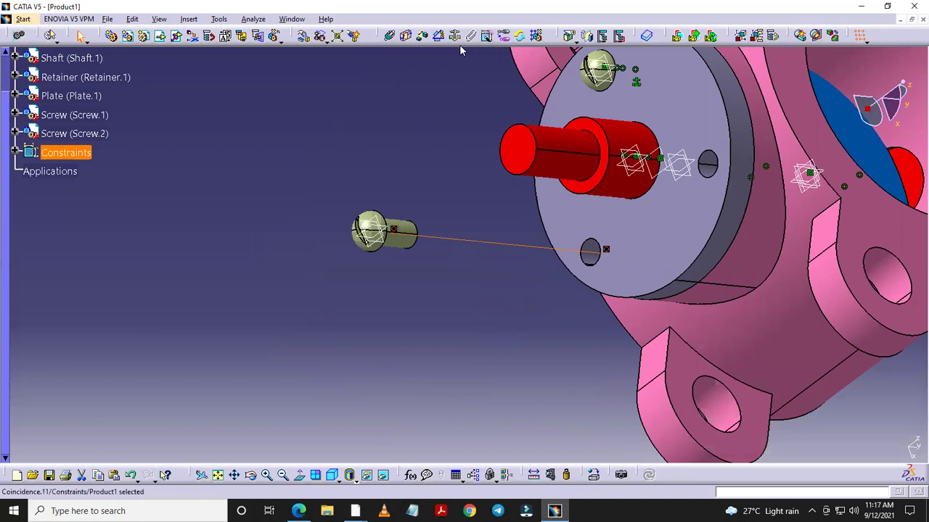
Step: Contact Screw.2's head with the retainer face and update to seat it
{"action": "left_click", "coordinate": [435, 95]}
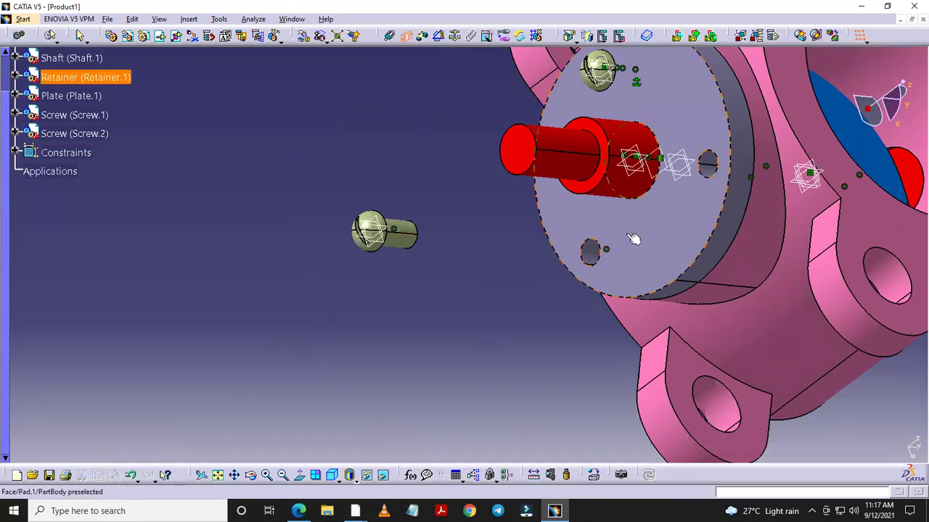
{"action": "middle_click_drag", "start_coordinate": [464, 243], "coordinate": [238, 200]}
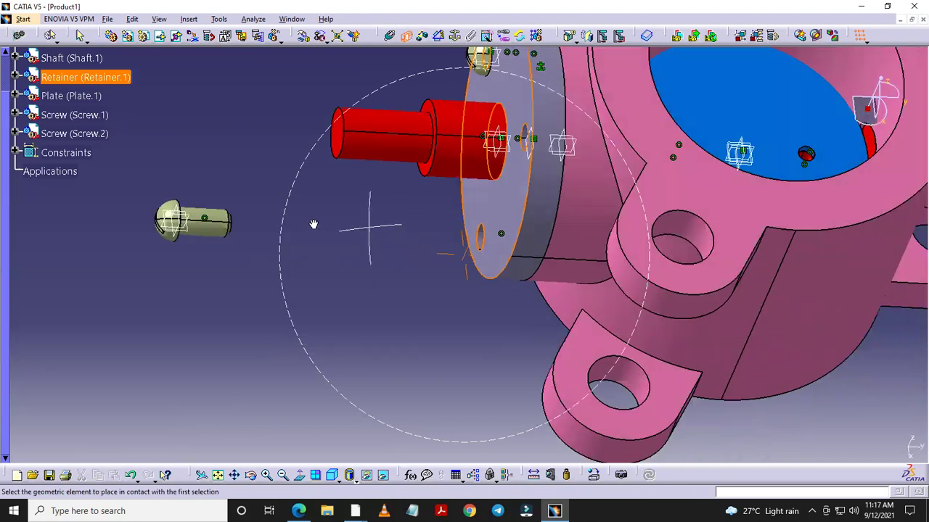
{"action": "left_click", "coordinate": [238, 200]}
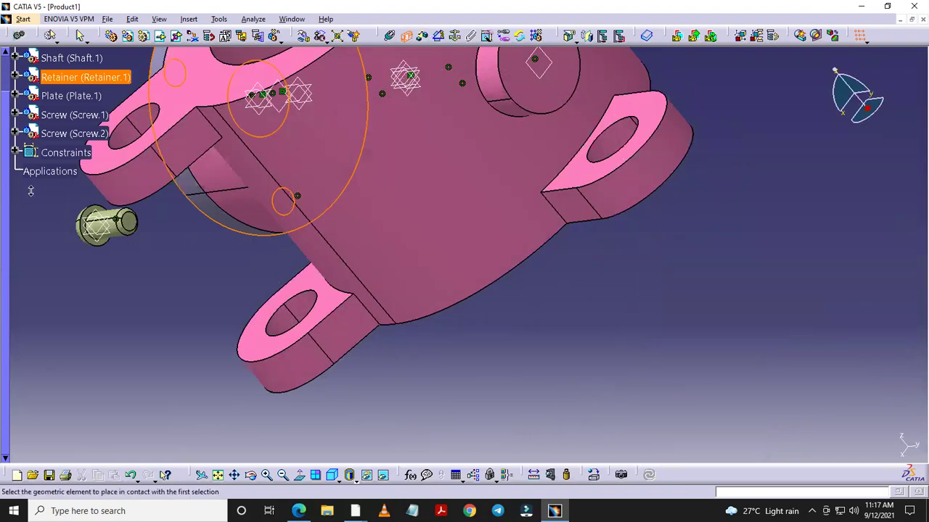
{"action": "middle_click_drag", "start_coordinate": [31, 191], "coordinate": [214, 272]}
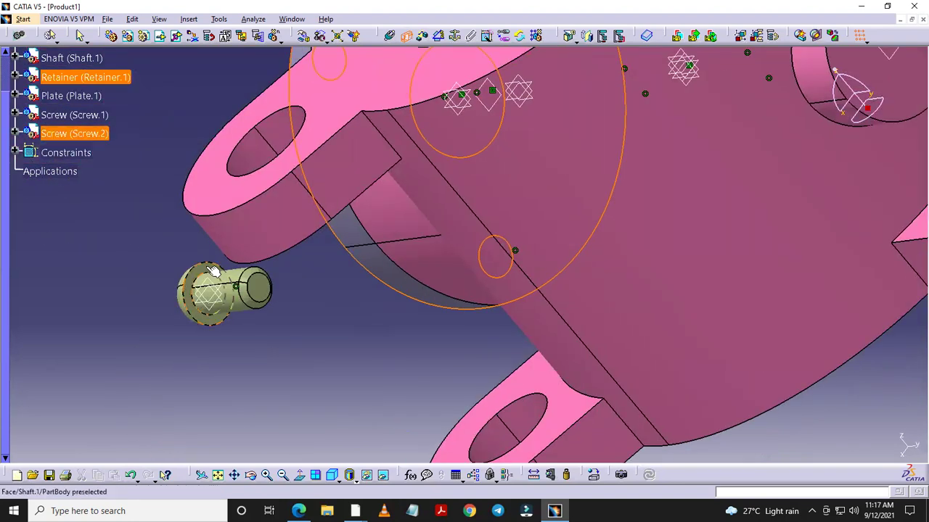
{"action": "left_click", "coordinate": [214, 272]}
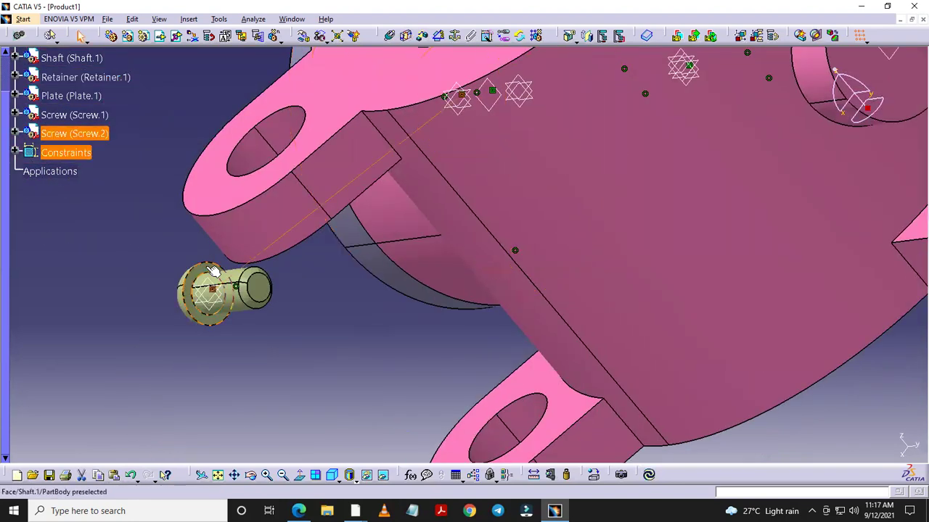
{"action": "left_click", "coordinate": [651, 479]}
{"action": "mouse_move", "coordinate": [259, 295]}
{"action": "middle_mouse_down"}
{"action": "mouse_move", "coordinate": [465, 293]}
{"action": "mouse_move", "coordinate": [475, 386]}
{"action": "mouse_move", "coordinate": [259, 159]}
{"action": "middle_mouse_up"}
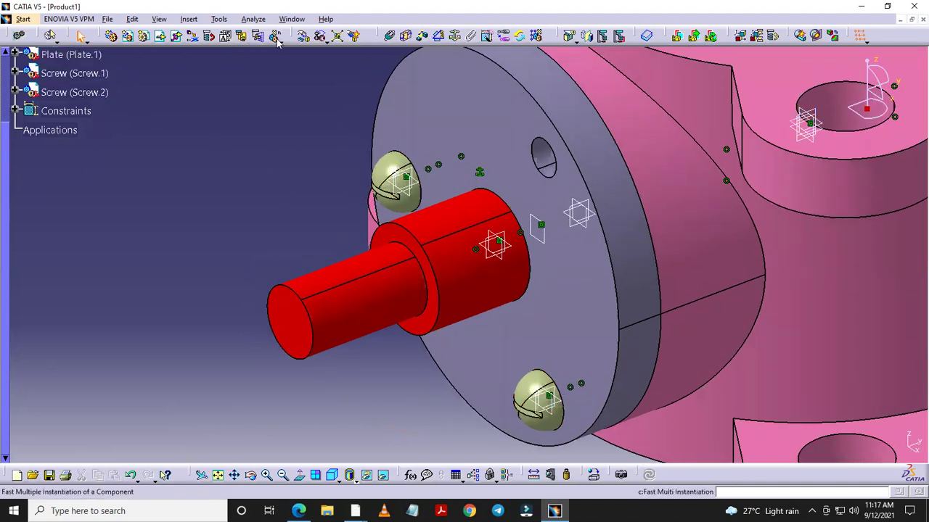
Step: Begin inserting an existing component into Product1
{"action": "left_click", "coordinate": [50, 35]}
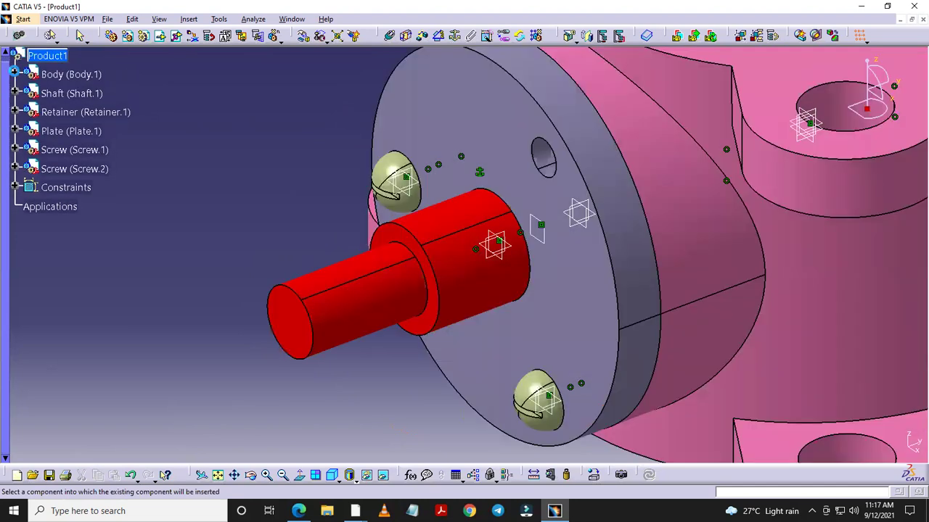
{"action": "left_click", "coordinate": [47, 55]}
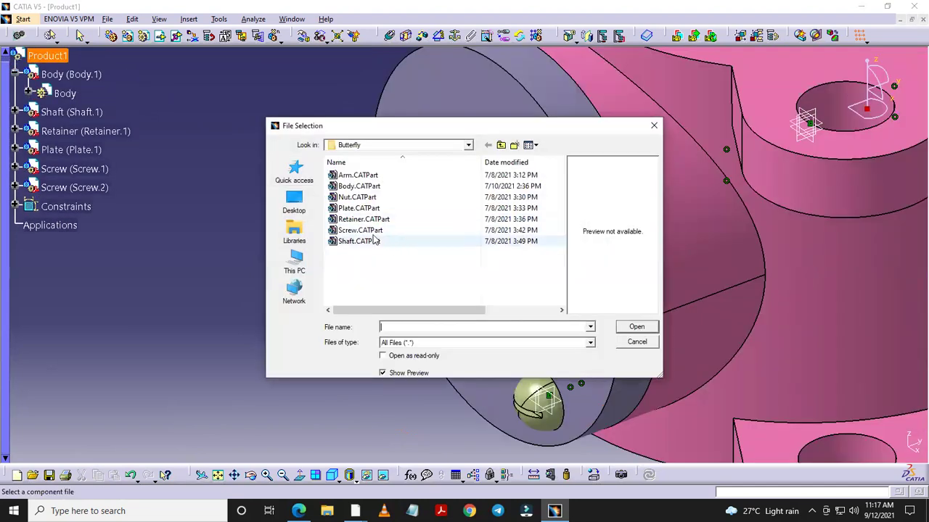
Step: Load Screw.CATPart as Screw.3, which lands loose inside the housing's central bore
{"action": "left_click", "coordinate": [372, 232]}
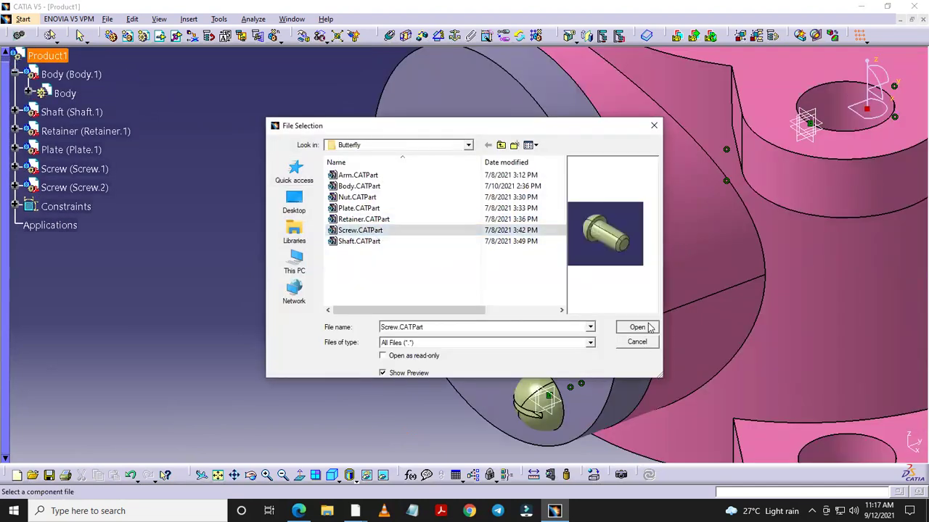
{"action": "left_click", "coordinate": [636, 327]}
{"action": "mouse_move", "coordinate": [615, 222]}
{"action": "middle_mouse_down"}
{"action": "mouse_move", "coordinate": [599, 253]}
{"action": "mouse_move", "coordinate": [592, 324]}
{"action": "mouse_move", "coordinate": [599, 206]}
{"action": "mouse_move", "coordinate": [629, 149]}
{"action": "middle_mouse_up"}
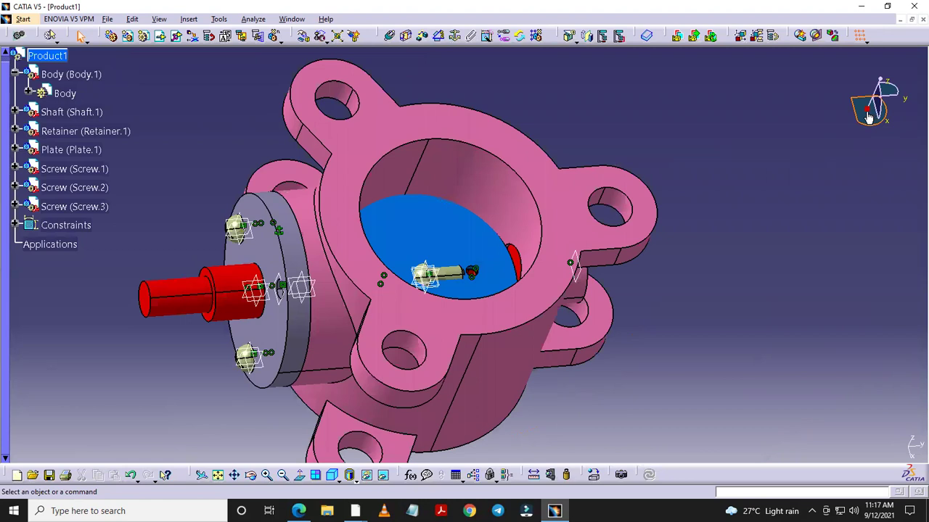
Step: Drag Screw.3 with the compass out of the valve body into open space at the lower left
{"action": "left_click_drag", "start_coordinate": [867, 108], "coordinate": [858, 116]}
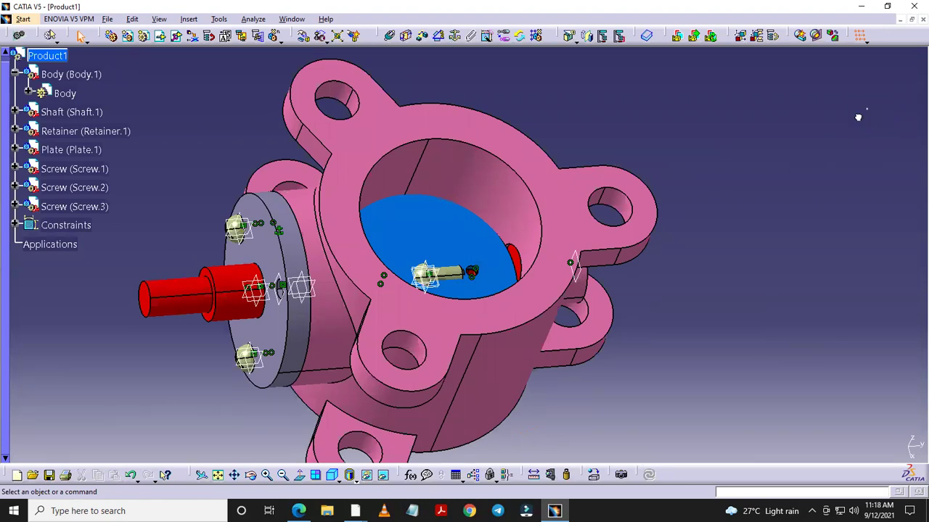
{"action": "mouse_move", "coordinate": [450, 276]}
{"action": "left_mouse_down"}
{"action": "mouse_move", "coordinate": [491, 278]}
{"action": "mouse_move", "coordinate": [113, 341]}
{"action": "left_mouse_up"}
{"action": "mouse_move", "coordinate": [96, 297]}
{"action": "left_mouse_down"}
{"action": "mouse_move", "coordinate": [123, 400]}
{"action": "mouse_move", "coordinate": [757, 244]}
{"action": "left_mouse_up"}
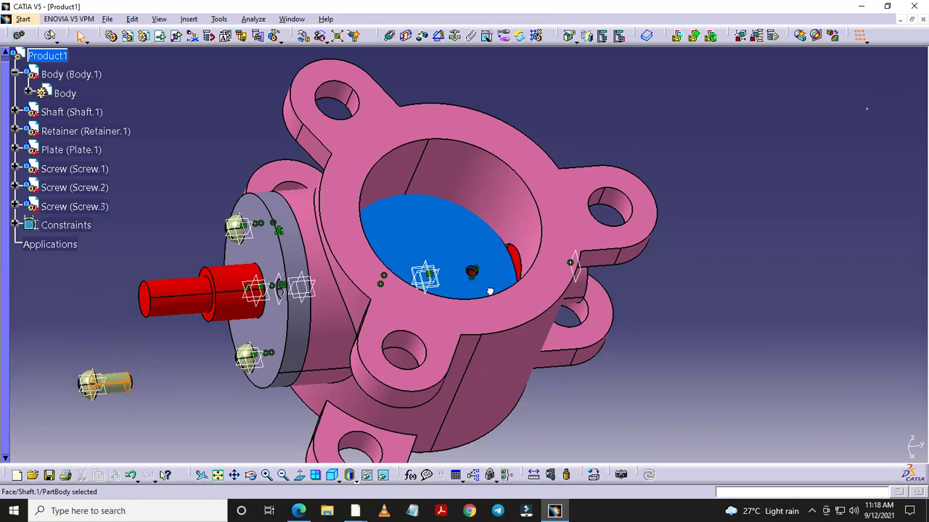
{"action": "left_click", "coordinate": [756, 243]}
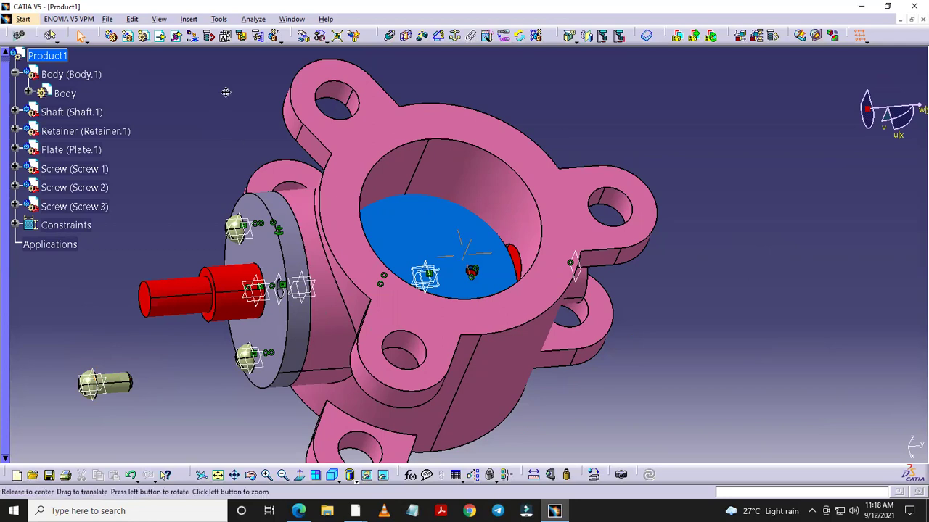
{"action": "middle_click_drag", "start_coordinate": [225, 92], "coordinate": [284, 82]}
{"action": "left_click", "coordinate": [390, 35]}
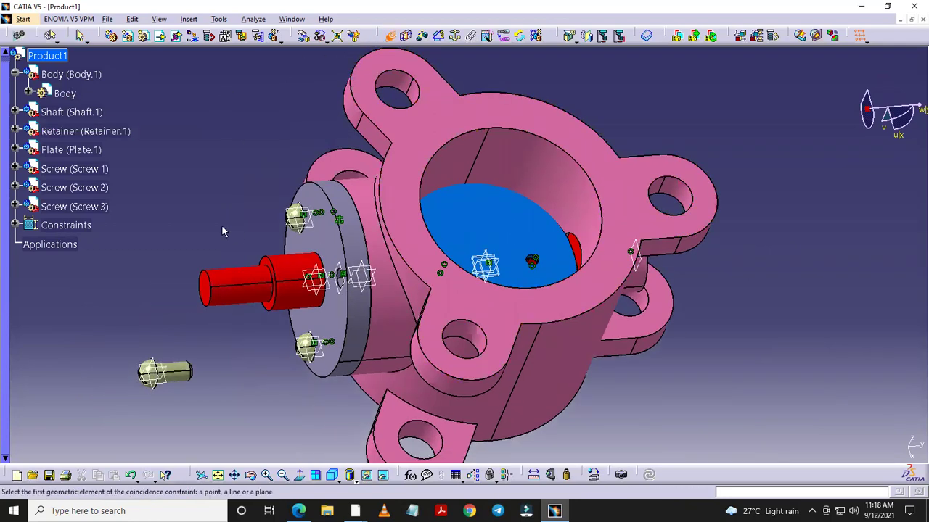
{"action": "scroll", "coordinate": [217, 221], "scroll_direction": "up", "scroll_amount": 5}
Step: Make Screw.3's axis coincident with the retainer's empty bolt-hole axis and update
{"action": "middle_click_drag", "start_coordinate": [206, 217], "coordinate": [364, 147]}
{"action": "scroll", "coordinate": [364, 147], "scroll_direction": "up", "scroll_amount": 2}
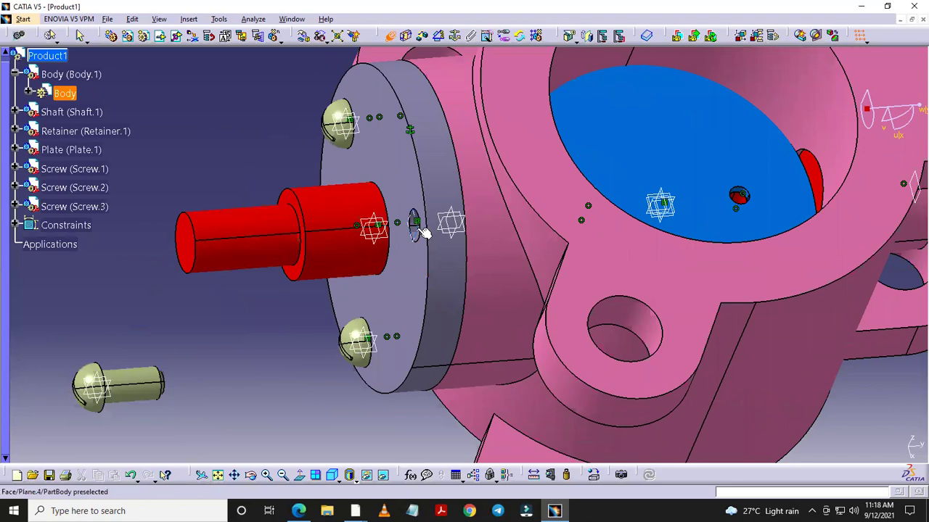
{"action": "middle_click_drag", "start_coordinate": [253, 166], "coordinate": [426, 230]}
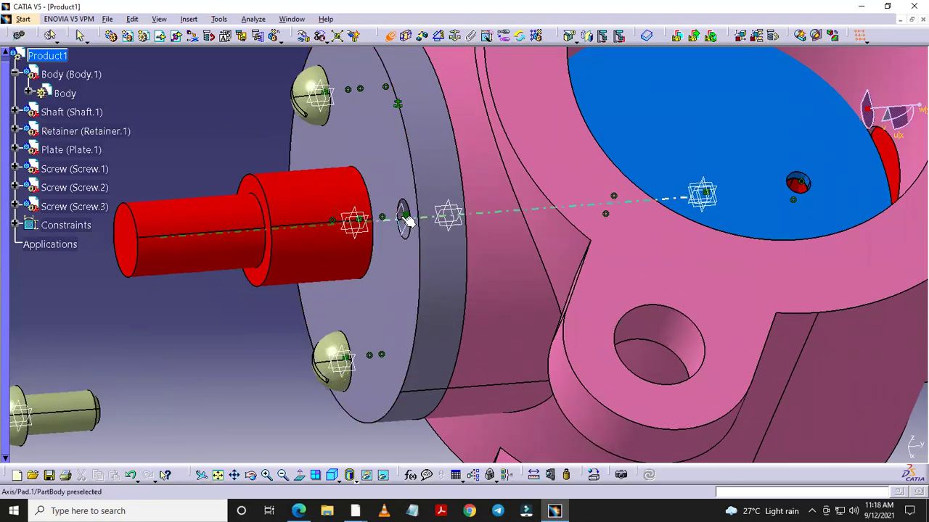
{"action": "mouse_move", "coordinate": [409, 215]}
{"action": "middle_mouse_down", "text": "ctrl"}
{"action": "mouse_move", "coordinate": [359, 158]}
{"action": "mouse_move", "coordinate": [297, 331]}
{"action": "mouse_move", "coordinate": [608, 315]}
{"action": "middle_mouse_up", "text": "ctrl"}
{"action": "left_click", "coordinate": [357, 164]}
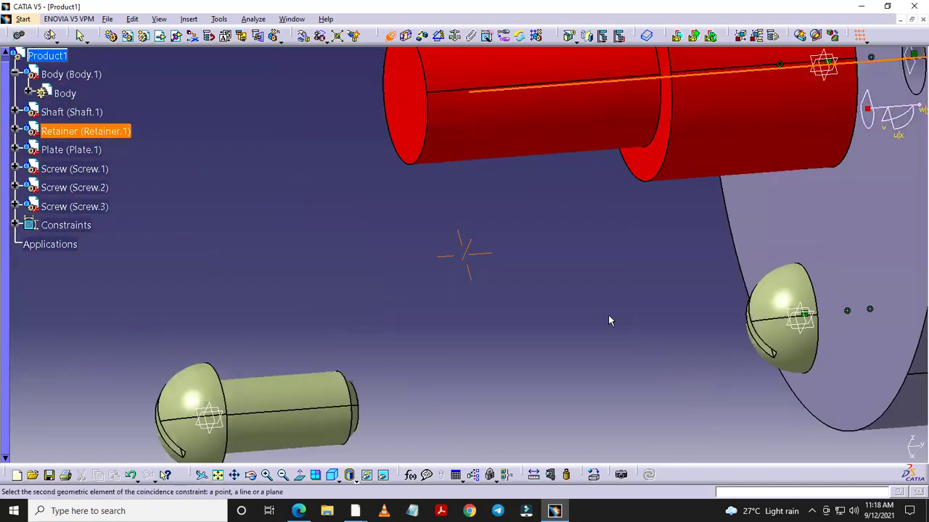
{"action": "left_click", "coordinate": [322, 385]}
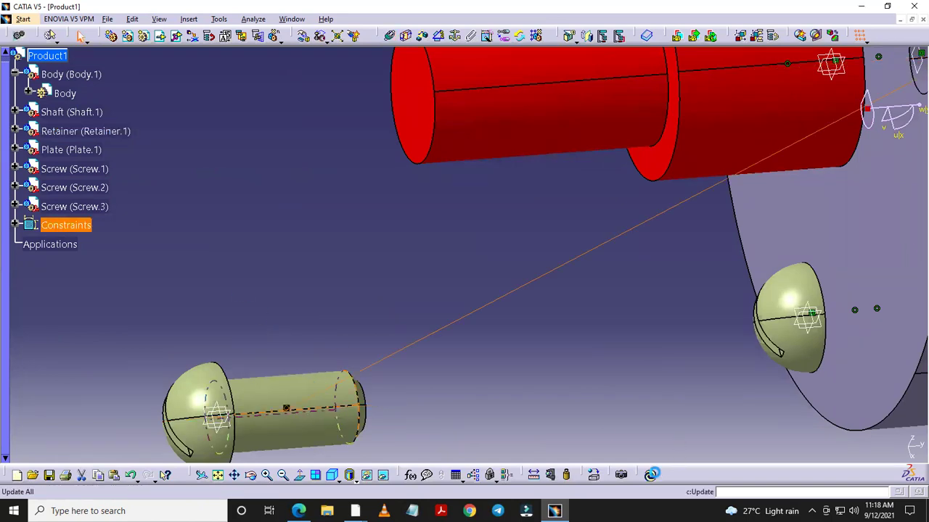
{"action": "left_click", "coordinate": [649, 475]}
{"action": "middle_click_drag", "start_coordinate": [468, 321], "coordinate": [446, 450]}
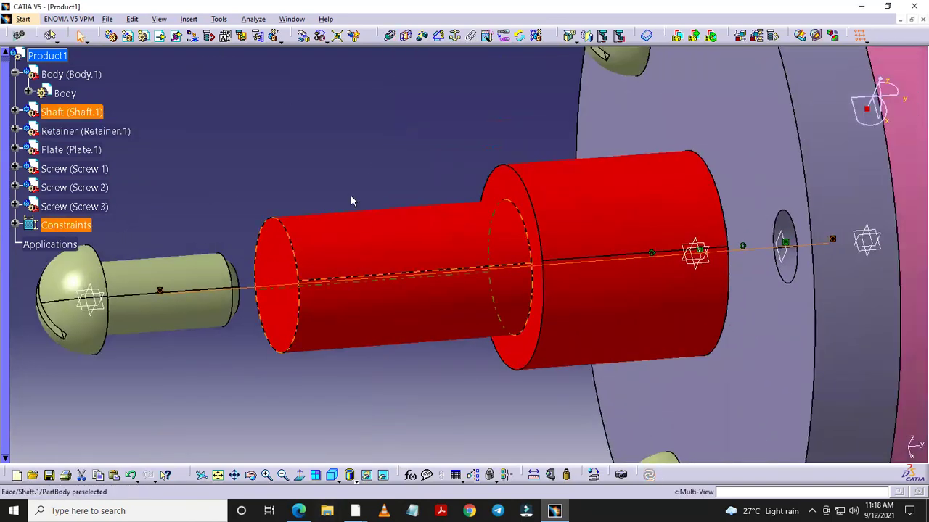
Step: Add a surface contact between the retainer face and Screw.3's head face, then update
{"action": "left_click", "coordinate": [405, 35]}
{"action": "left_click", "coordinate": [755, 119]}
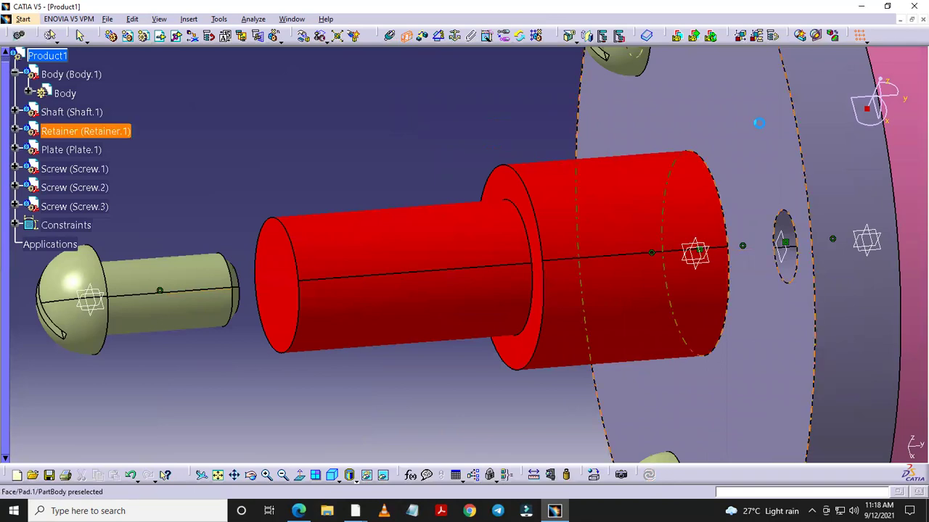
{"action": "mouse_move", "coordinate": [512, 165]}
{"action": "middle_mouse_down"}
{"action": "mouse_move", "coordinate": [675, 92]}
{"action": "mouse_move", "coordinate": [189, 347]}
{"action": "middle_mouse_up"}
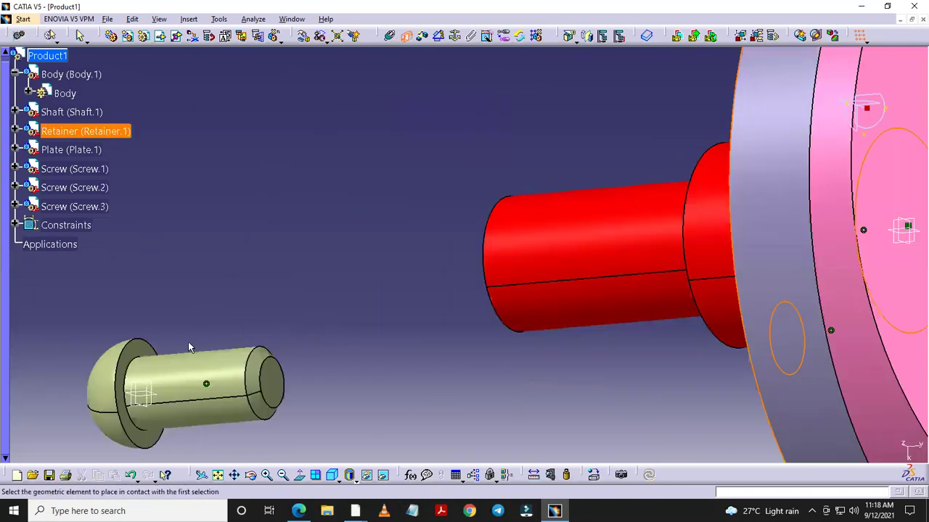
{"action": "left_click", "coordinate": [145, 354]}
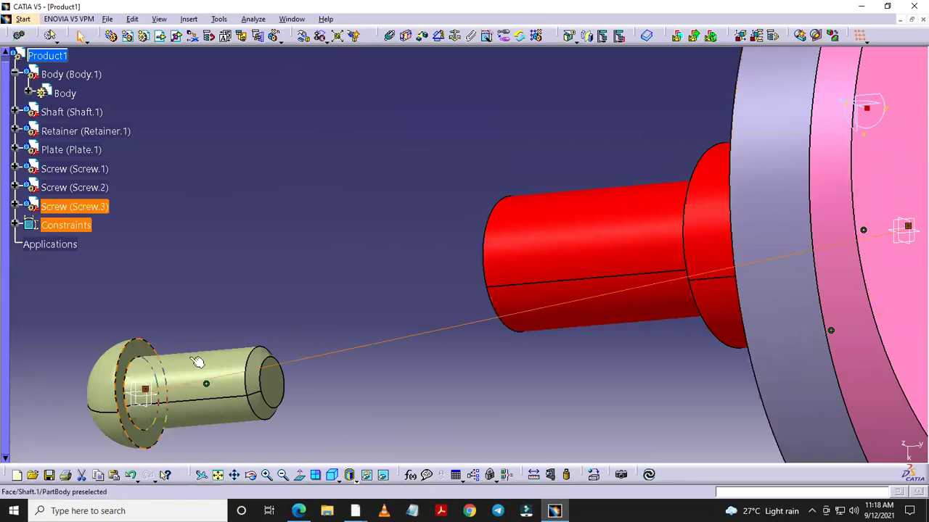
{"action": "left_click", "coordinate": [650, 475]}
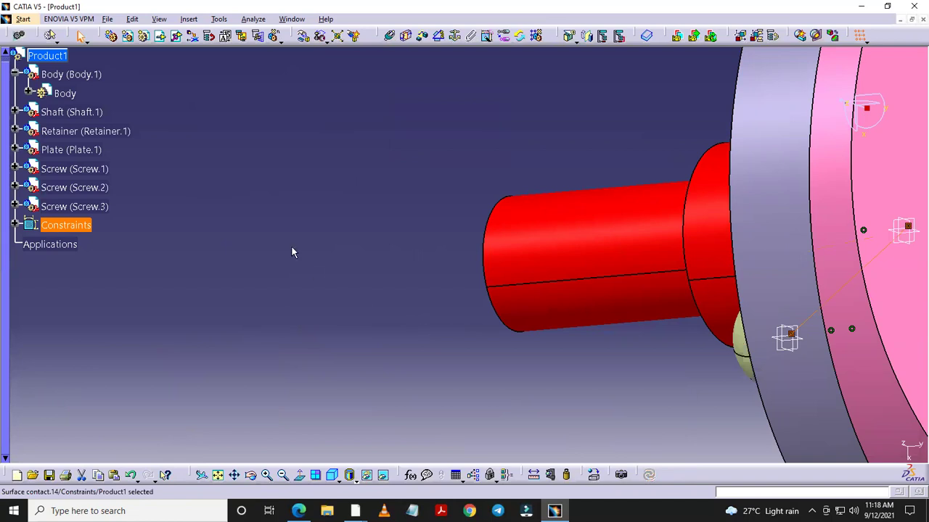
{"action": "mouse_move", "coordinate": [291, 246]}
{"action": "middle_mouse_down"}
{"action": "mouse_move", "coordinate": [280, 353]}
{"action": "mouse_move", "coordinate": [438, 240]}
{"action": "mouse_move", "coordinate": [391, 296]}
{"action": "mouse_move", "coordinate": [505, 376]}
{"action": "mouse_move", "coordinate": [464, 307]}
{"action": "mouse_move", "coordinate": [452, 307]}
{"action": "mouse_move", "coordinate": [522, 324]}
{"action": "mouse_move", "coordinate": [498, 259]}
{"action": "mouse_move", "coordinate": [435, 285]}
{"action": "middle_mouse_up"}
Step: Insert Arm.CATPart from the Butterfly folder into Product1 and attach the compass to it
{"action": "left_click", "coordinate": [366, 195]}
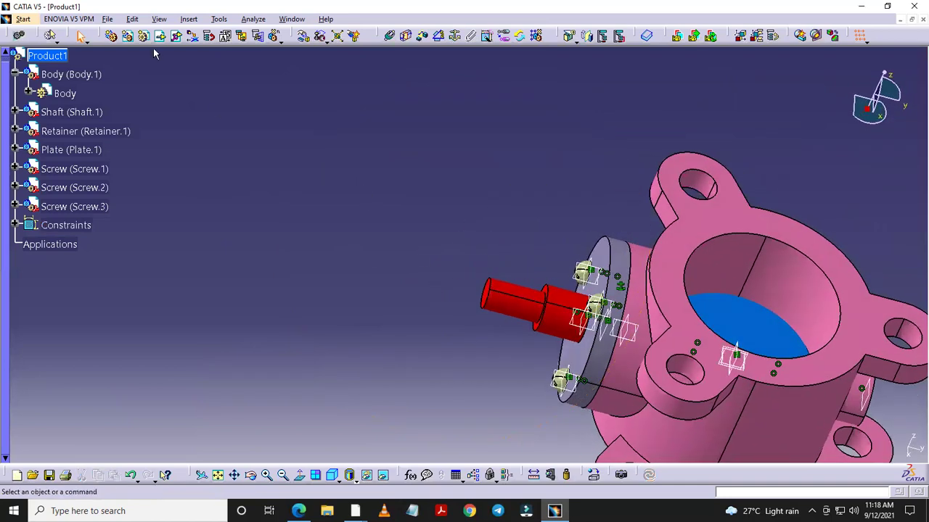
{"action": "left_click", "coordinate": [161, 37]}
{"action": "left_click", "coordinate": [55, 59]}
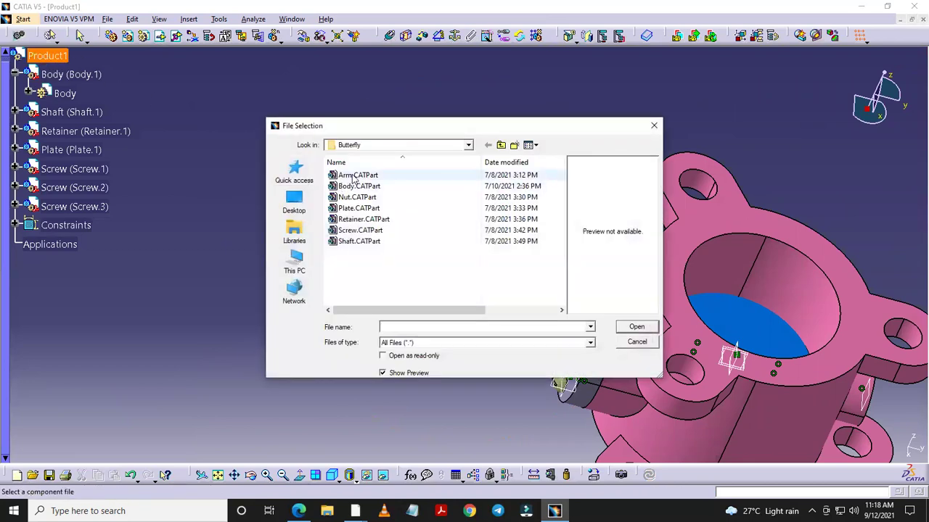
{"action": "left_click", "coordinate": [355, 176]}
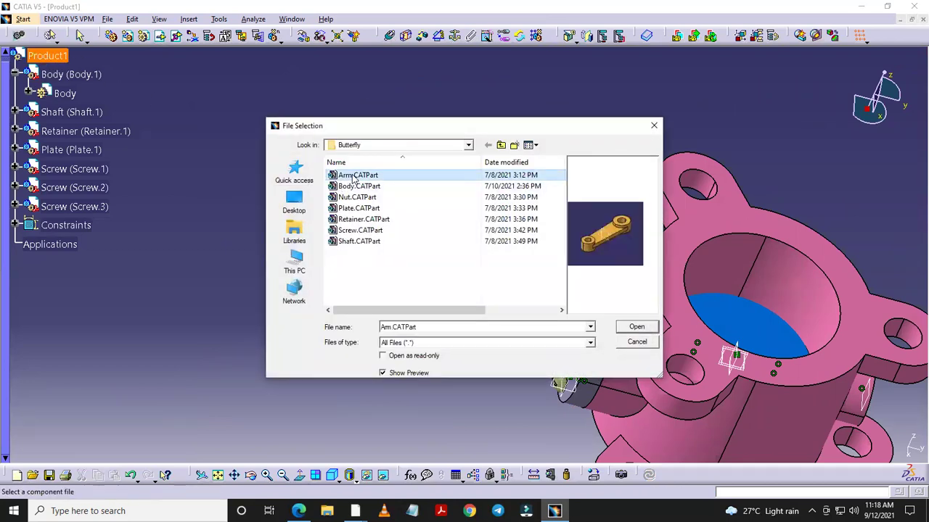
{"action": "left_click", "coordinate": [632, 328]}
{"action": "middle_click_drag", "start_coordinate": [614, 320], "coordinate": [682, 347]}
{"action": "mouse_move", "coordinate": [868, 109]}
{"action": "left_mouse_down"}
{"action": "mouse_move", "coordinate": [526, 252]}
{"action": "mouse_move", "coordinate": [269, 189]}
{"action": "left_mouse_up"}
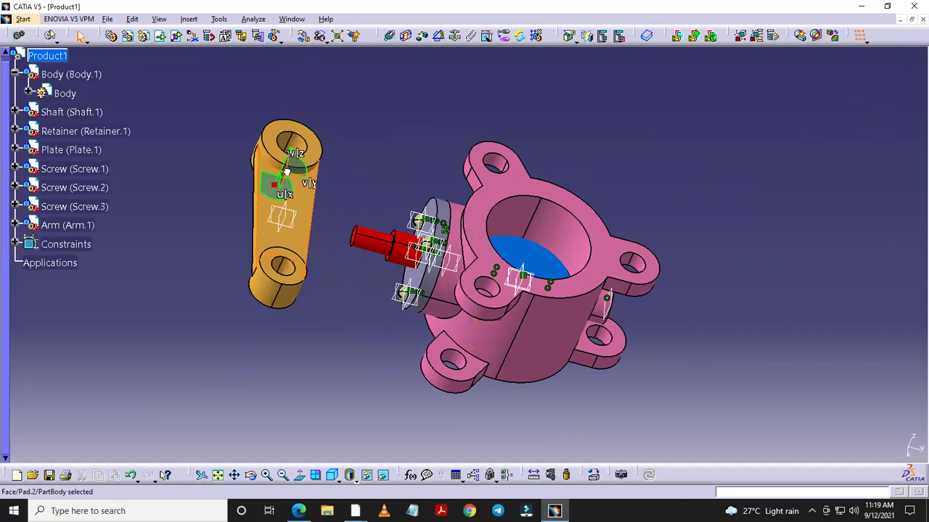
Step: Rotate Arm.1 with the compass so it stands upright, edge-on beside the housing
{"action": "left_click_drag", "start_coordinate": [287, 170], "coordinate": [281, 206]}
{"action": "left_click_drag", "start_coordinate": [275, 227], "coordinate": [273, 249]}
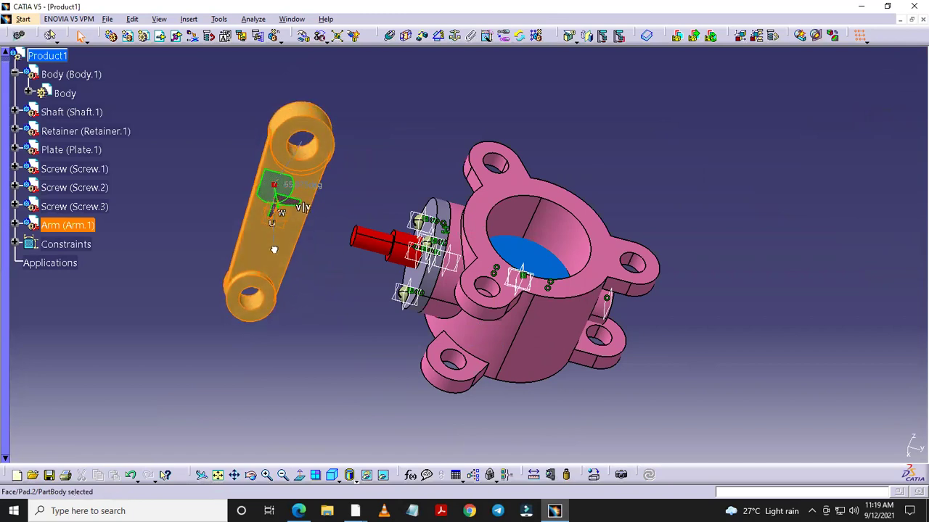
{"action": "mouse_move", "coordinate": [273, 250]}
{"action": "left_mouse_down"}
{"action": "mouse_move", "coordinate": [283, 206]}
{"action": "mouse_move", "coordinate": [287, 215]}
{"action": "mouse_move", "coordinate": [308, 201]}
{"action": "mouse_move", "coordinate": [302, 208]}
{"action": "mouse_move", "coordinate": [244, 187]}
{"action": "mouse_move", "coordinate": [667, 154]}
{"action": "left_mouse_up"}
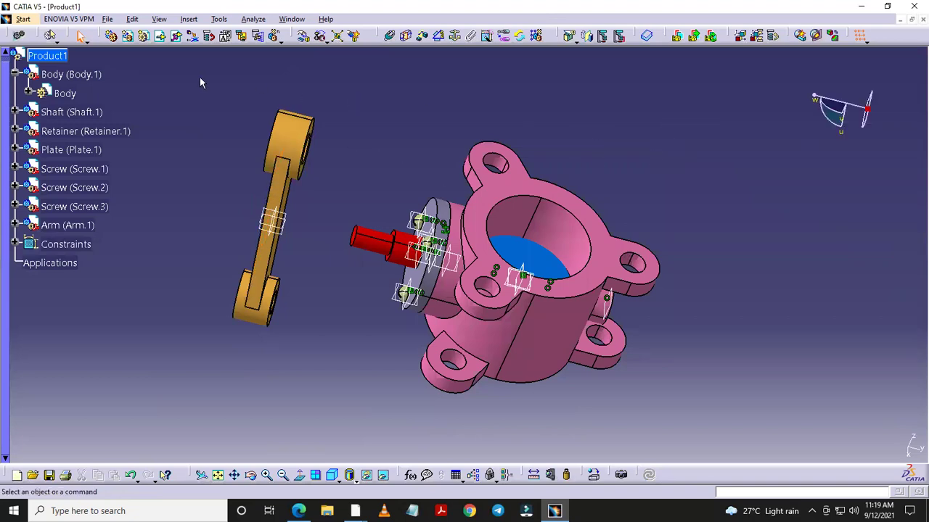
Step: Make the arm hole's axis coincident with the shaft axis and update
{"action": "left_click", "coordinate": [390, 34]}
{"action": "left_click", "coordinate": [418, 207]}
{"action": "mouse_move", "coordinate": [376, 149]}
{"action": "middle_mouse_down"}
{"action": "mouse_move", "coordinate": [315, 189]}
{"action": "mouse_move", "coordinate": [281, 196]}
{"action": "middle_mouse_up"}
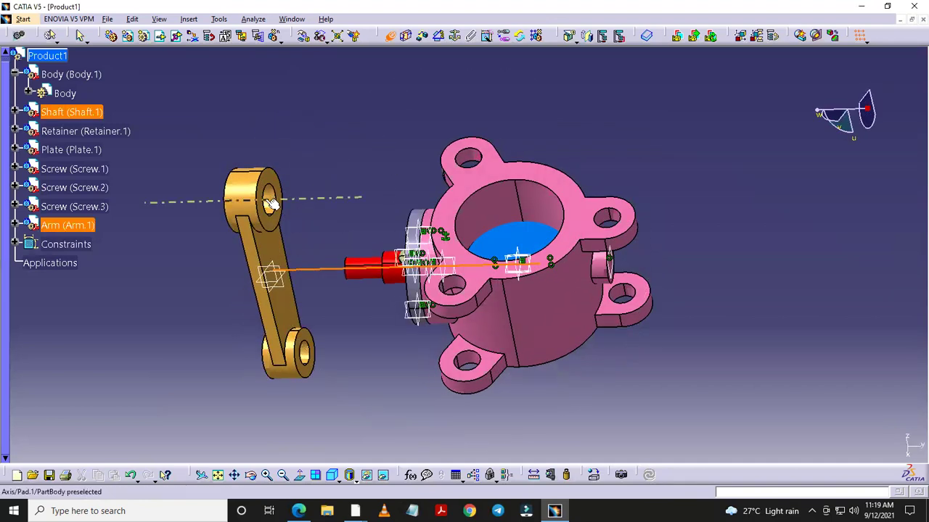
{"action": "left_click", "coordinate": [271, 199]}
{"action": "left_click", "coordinate": [650, 478]}
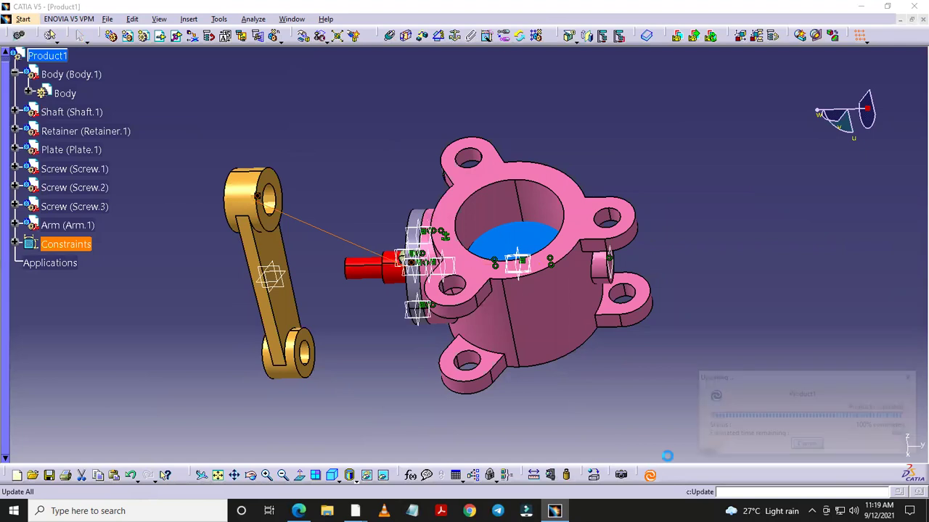
Step: Add a surface contact between the retainer face and the arm's back face, then update
{"action": "left_click", "coordinate": [406, 35]}
{"action": "middle_click_drag", "start_coordinate": [324, 147], "coordinate": [435, 247]}
{"action": "left_click", "coordinate": [445, 265]}
{"action": "mouse_move", "coordinate": [697, 352]}
{"action": "middle_mouse_down"}
{"action": "mouse_move", "coordinate": [508, 305]}
{"action": "mouse_move", "coordinate": [435, 268]}
{"action": "middle_mouse_up"}
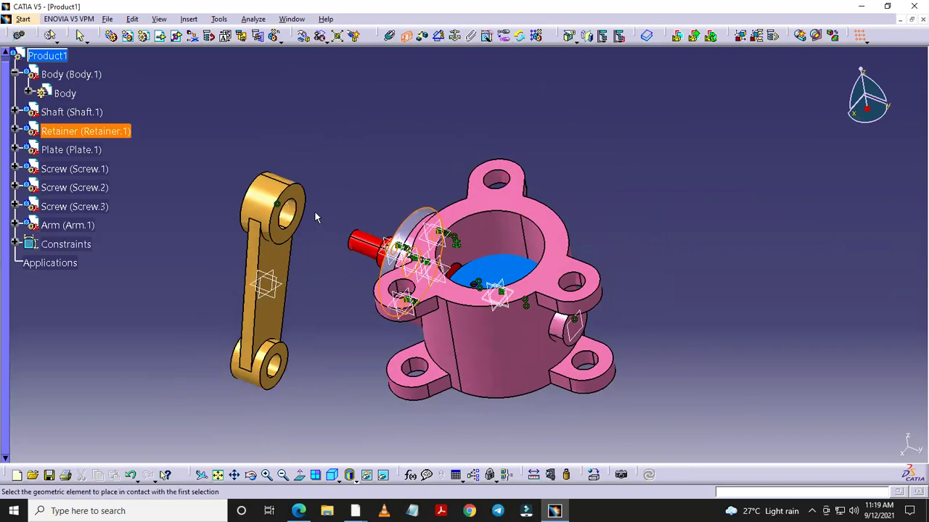
{"action": "left_click", "coordinate": [303, 197]}
{"action": "left_click", "coordinate": [649, 475]}
{"action": "middle_click_drag", "start_coordinate": [631, 410], "coordinate": [543, 377]}
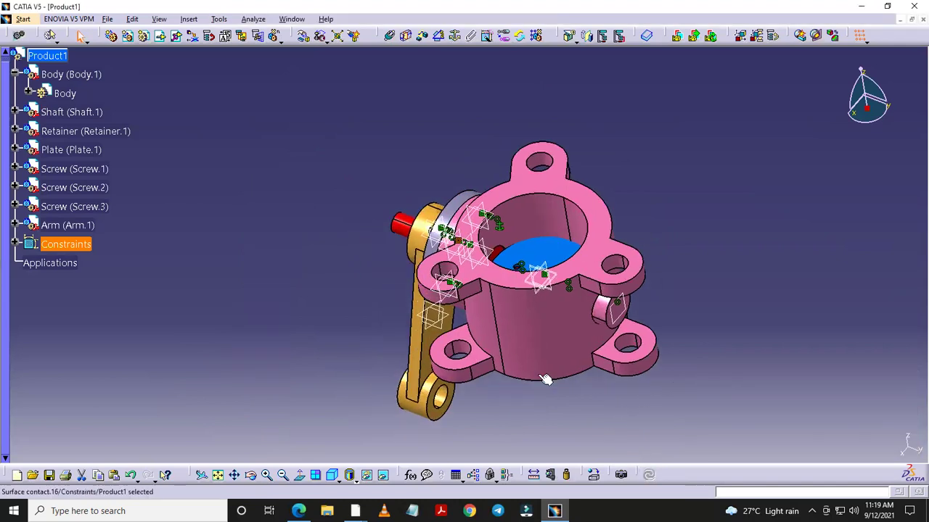
{"action": "middle_click_drag", "start_coordinate": [364, 338], "coordinate": [532, 351]}
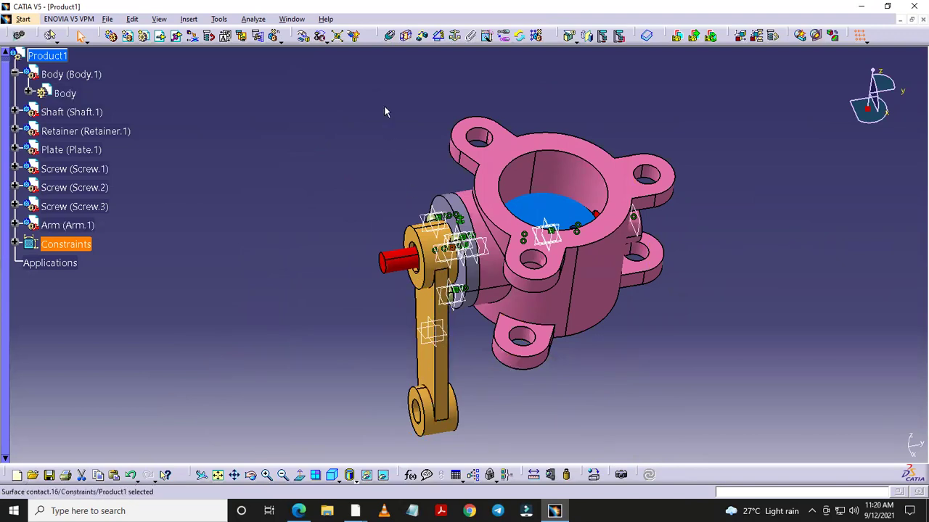
Step: Enable 'With respect to constraints' manipulation and swing Arm.1 about the shaft to point upward
{"action": "left_click", "coordinate": [303, 35]}
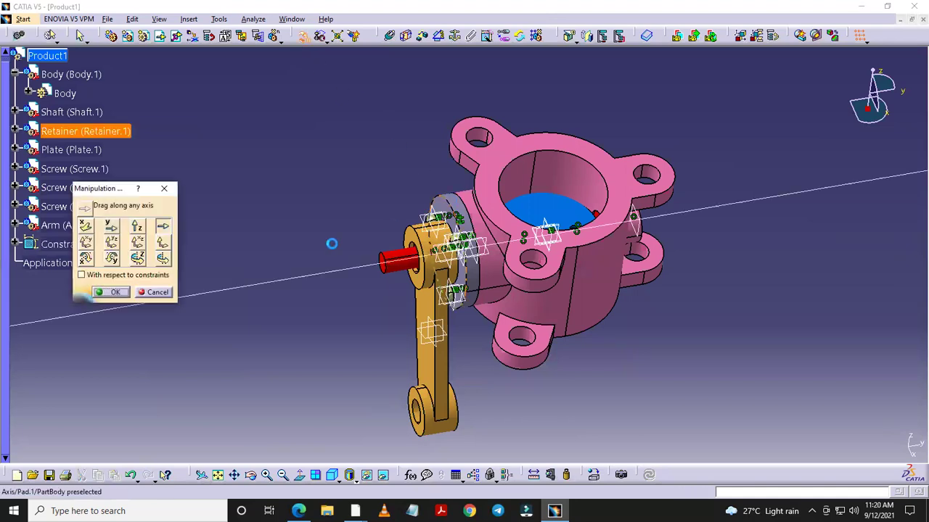
{"action": "left_click", "coordinate": [81, 275]}
{"action": "left_click", "coordinate": [114, 293]}
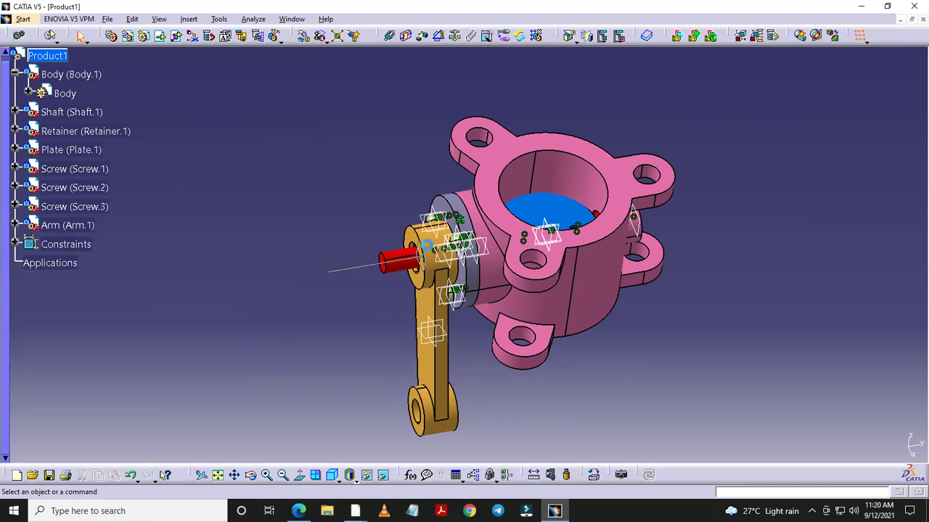
{"action": "left_click_drag", "start_coordinate": [427, 245], "coordinate": [428, 257]}
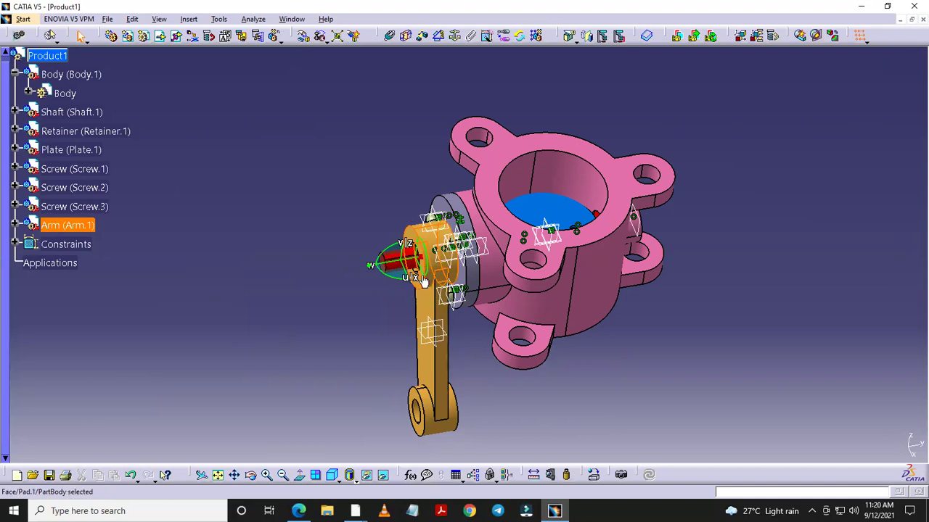
{"action": "mouse_move", "coordinate": [428, 278]}
{"action": "left_mouse_down"}
{"action": "mouse_move", "coordinate": [423, 219]}
{"action": "mouse_move", "coordinate": [383, 104]}
{"action": "left_mouse_up"}
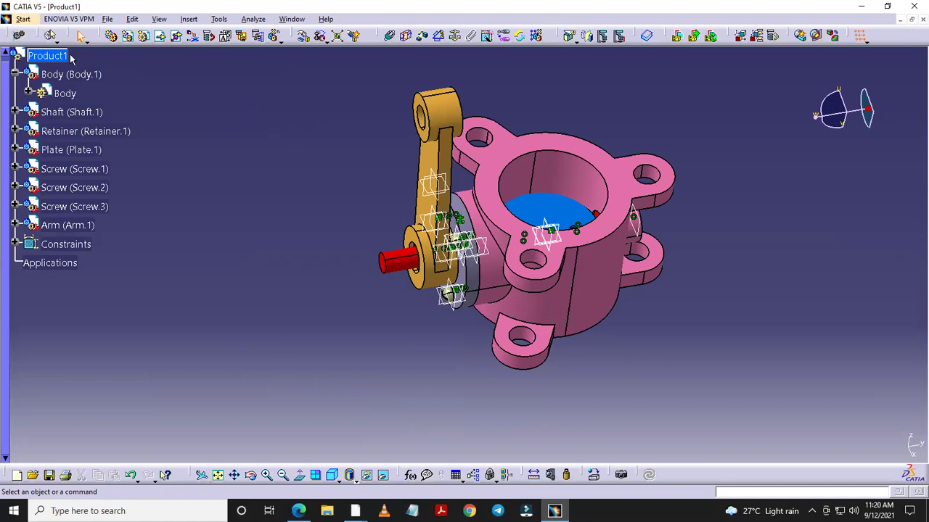
Step: Insert Nut.CATPart from the Butterfly folder into Product1
{"action": "left_click", "coordinate": [163, 40]}
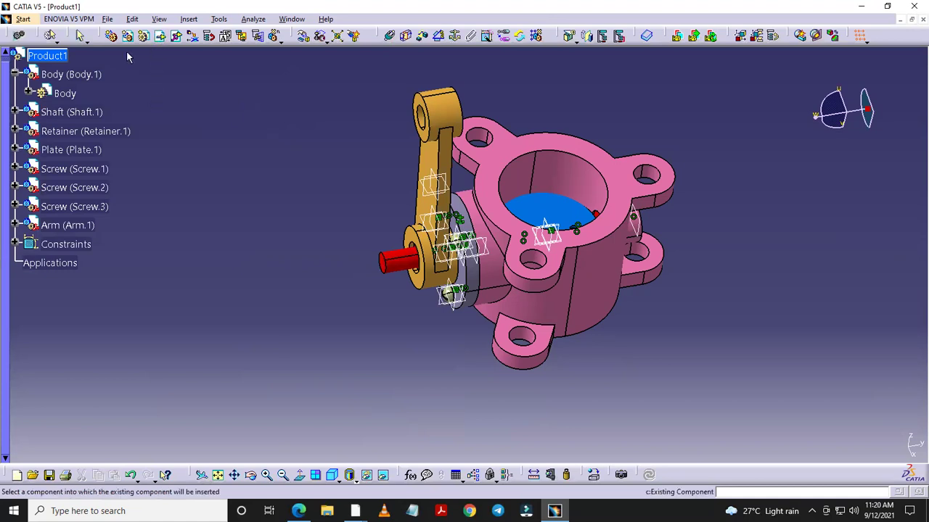
{"action": "left_click", "coordinate": [52, 58]}
{"action": "left_click", "coordinate": [357, 197]}
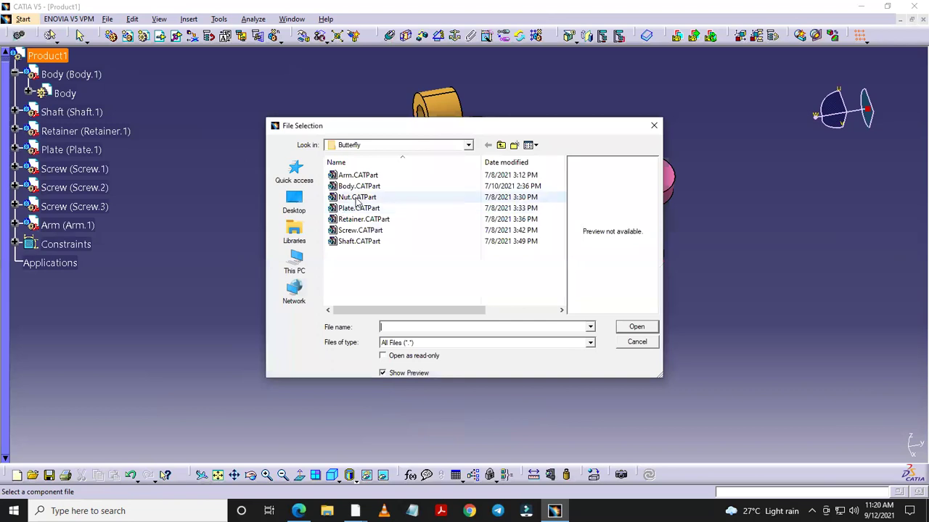
{"action": "left_click", "coordinate": [644, 330]}
{"action": "middle_click_drag", "start_coordinate": [555, 164], "coordinate": [545, 258]}
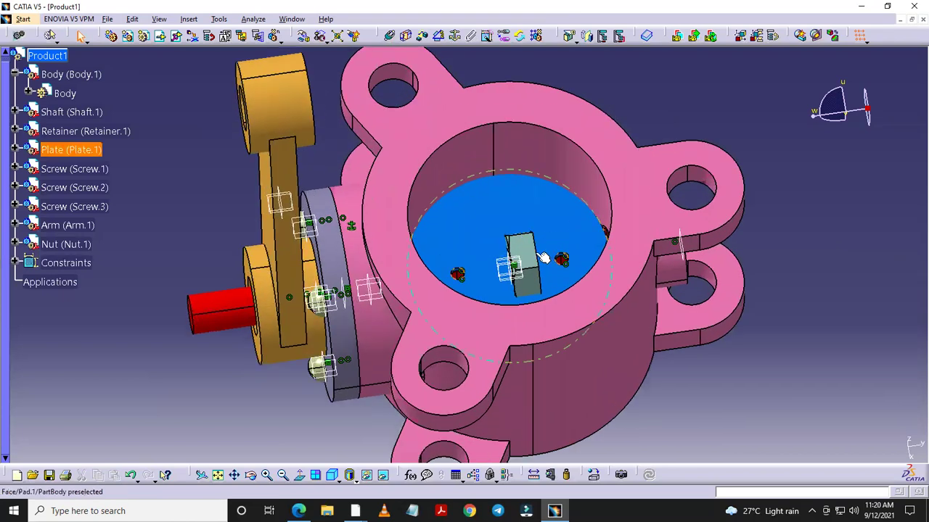
Step: Move Nut.1 out of the housing bore to just beyond the shaft's protruding end
{"action": "left_click_drag", "start_coordinate": [867, 108], "coordinate": [847, 121]}
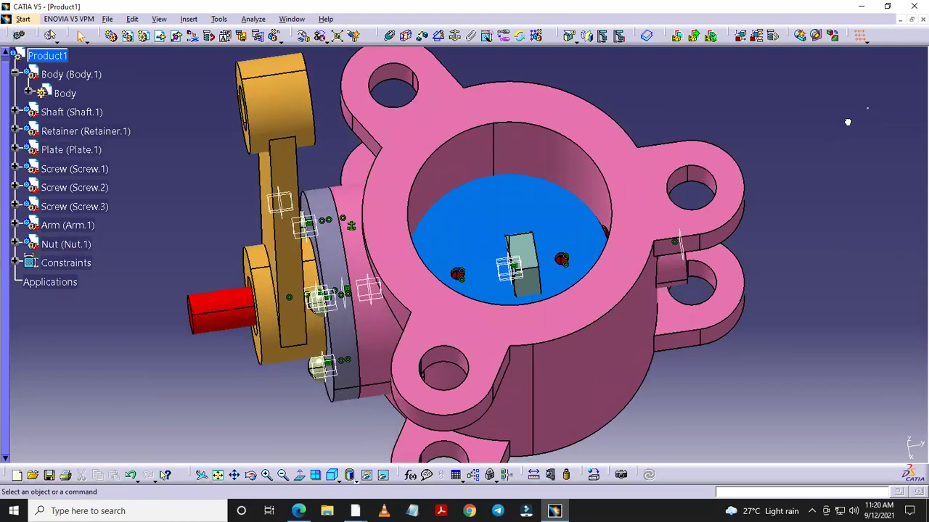
{"action": "left_click_drag", "start_coordinate": [545, 250], "coordinate": [151, 260]}
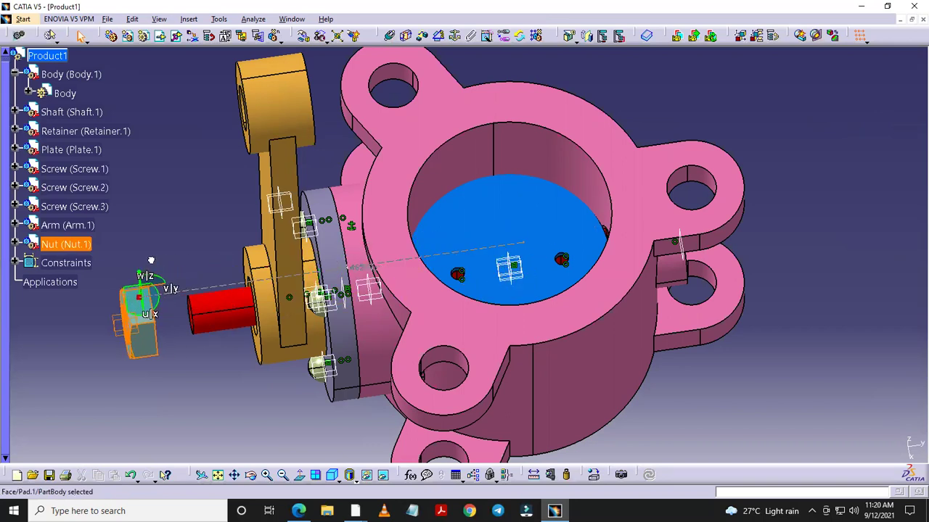
{"action": "left_click", "coordinate": [151, 260]}
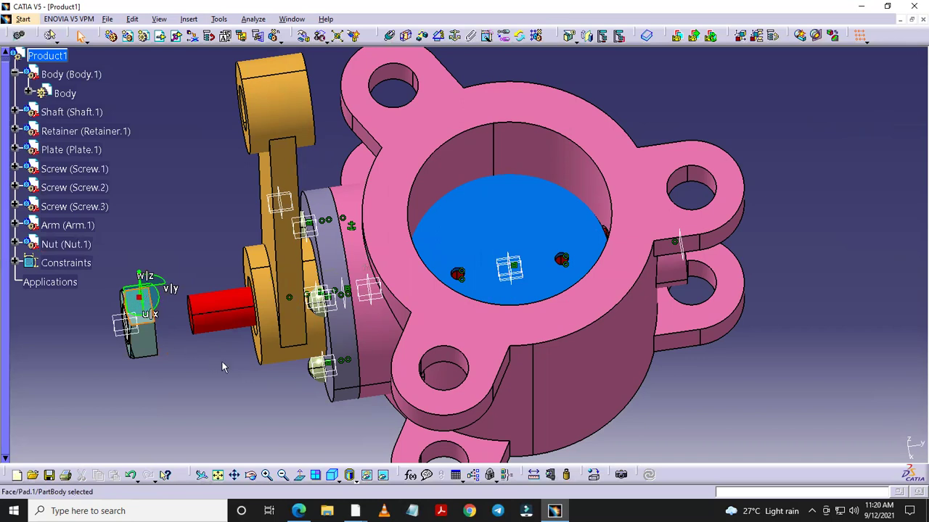
{"action": "middle_click_drag", "start_coordinate": [275, 414], "coordinate": [363, 357]}
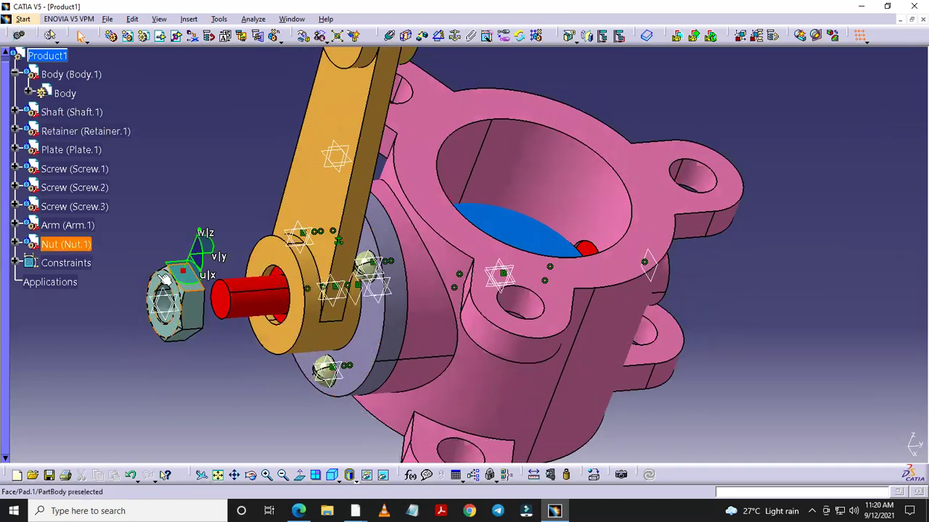
{"action": "left_click_drag", "start_coordinate": [185, 273], "coordinate": [740, 148]}
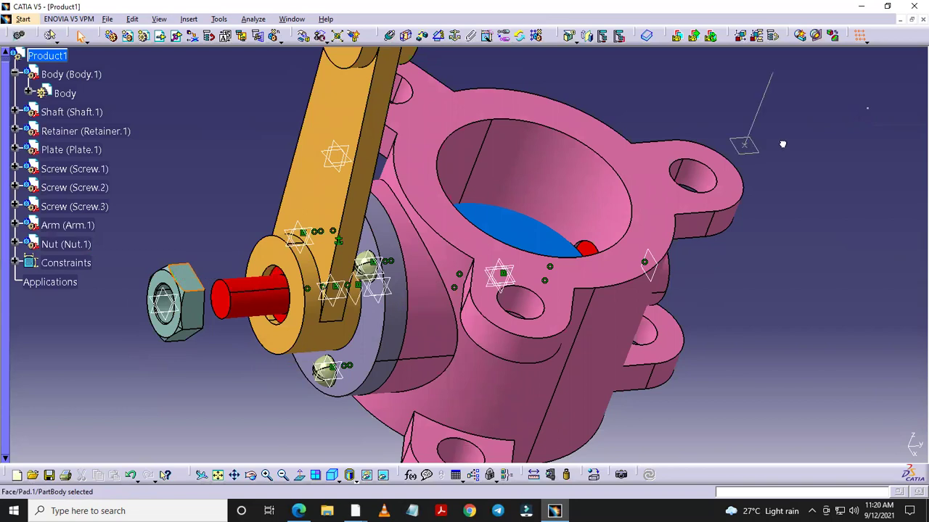
{"action": "left_click", "coordinate": [812, 255]}
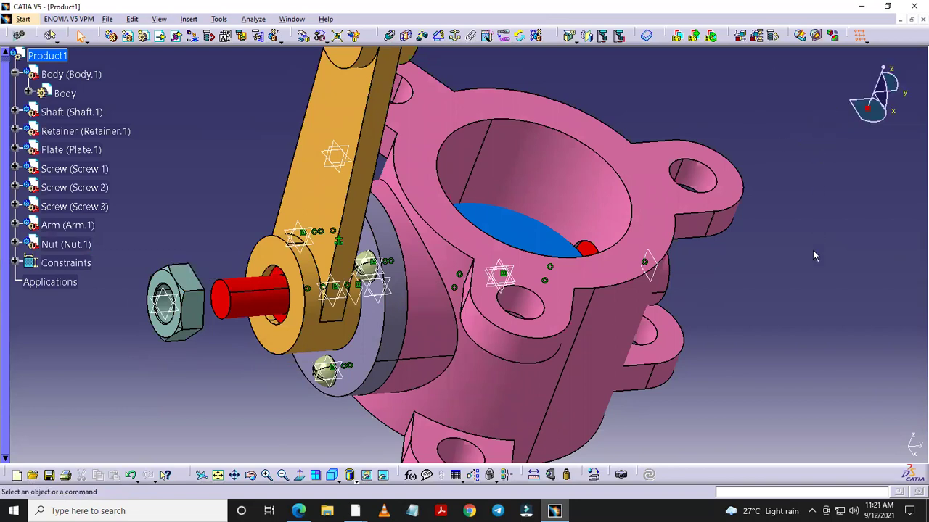
{"action": "middle_click_drag", "start_coordinate": [813, 250], "coordinate": [850, 273]}
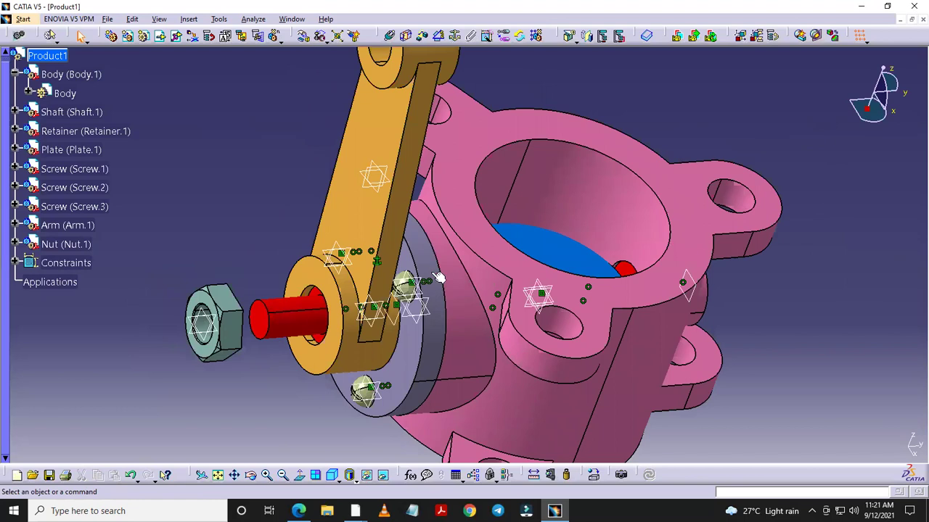
Step: Make Nut.1's axis coincident with the shaft axis
{"action": "left_click", "coordinate": [390, 36]}
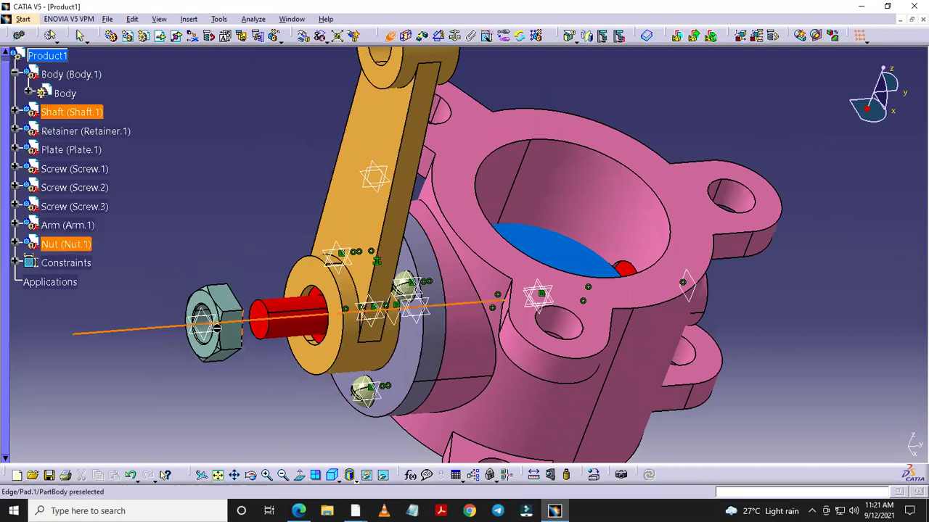
{"action": "left_click", "coordinate": [216, 328]}
{"action": "mouse_move", "coordinate": [218, 376]}
{"action": "middle_mouse_down", "text": "ctrl"}
{"action": "mouse_move", "coordinate": [166, 275]}
{"action": "mouse_move", "coordinate": [209, 341]}
{"action": "middle_mouse_up", "text": "ctrl"}
{"action": "middle_click_drag", "start_coordinate": [209, 269], "coordinate": [245, 263]}
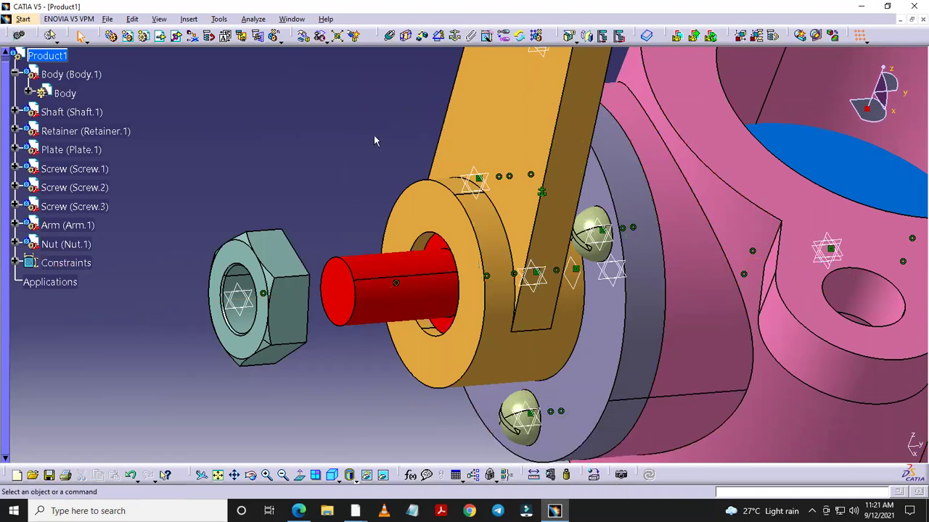
{"action": "left_click", "coordinate": [405, 35]}
Step: Add a surface contact between the arm's outer face and the nut face, then update the assembly
{"action": "left_click", "coordinate": [452, 214]}
{"action": "middle_click_drag", "start_coordinate": [351, 178], "coordinate": [196, 231]}
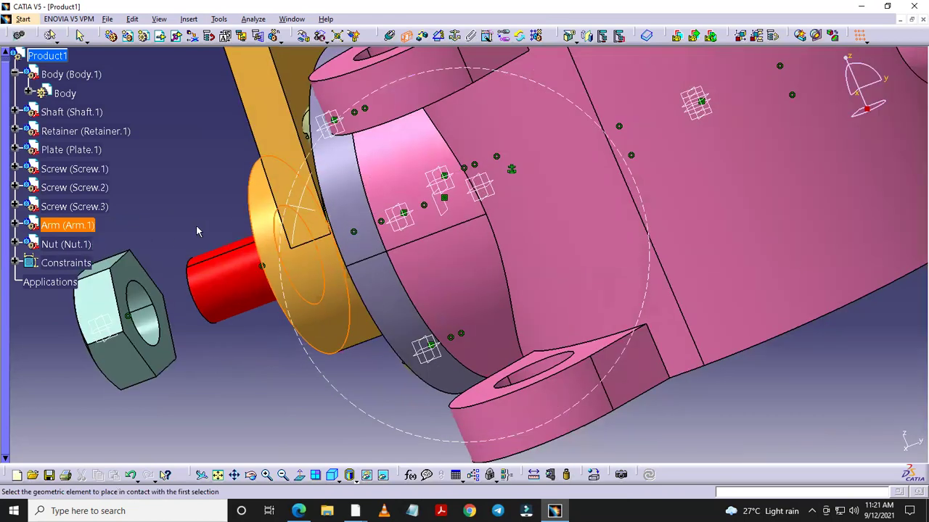
{"action": "left_click", "coordinate": [144, 310]}
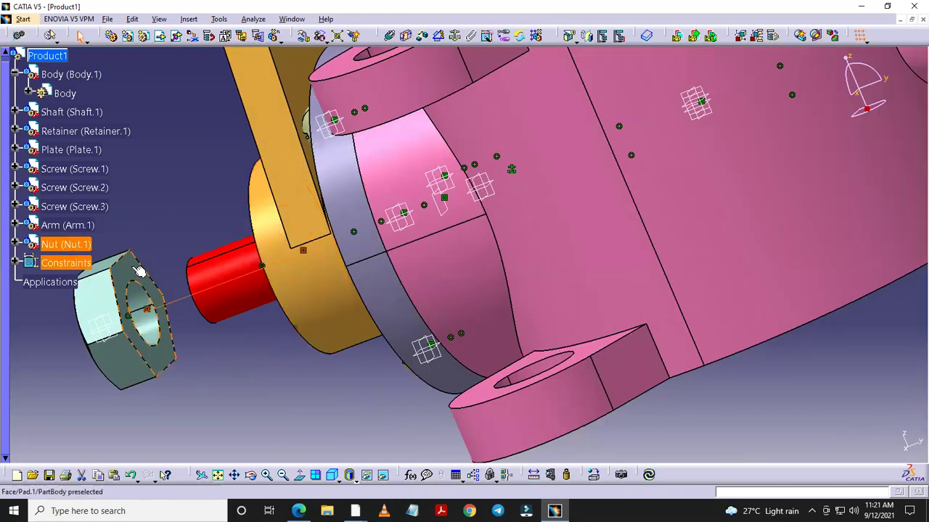
{"action": "left_click", "coordinate": [648, 474]}
{"action": "mouse_move", "coordinate": [328, 392]}
{"action": "middle_mouse_down"}
{"action": "mouse_move", "coordinate": [295, 276]}
{"action": "mouse_move", "coordinate": [383, 230]}
{"action": "mouse_move", "coordinate": [404, 191]}
{"action": "mouse_move", "coordinate": [383, 179]}
{"action": "mouse_move", "coordinate": [444, 204]}
{"action": "middle_mouse_up"}
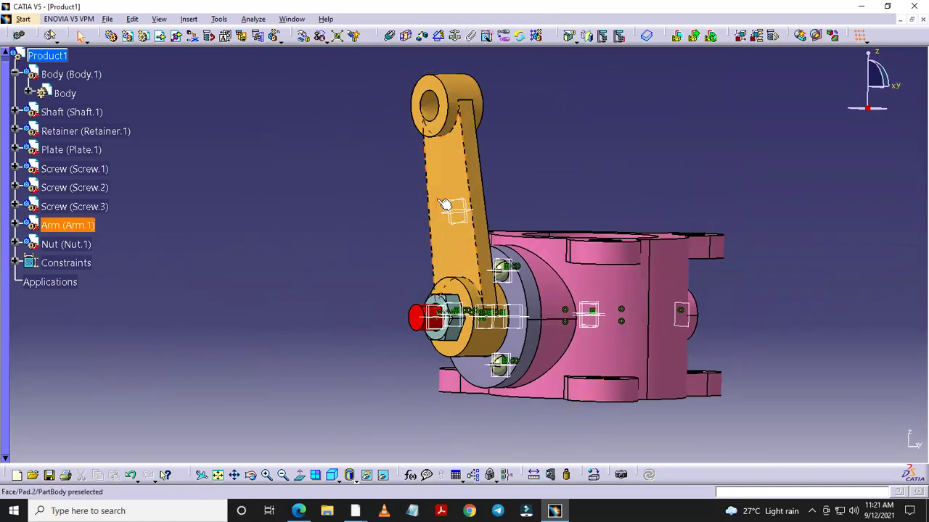
Step: Switch the assembly to the Front standard view, then to the Left view
{"action": "left_click", "coordinate": [367, 479]}
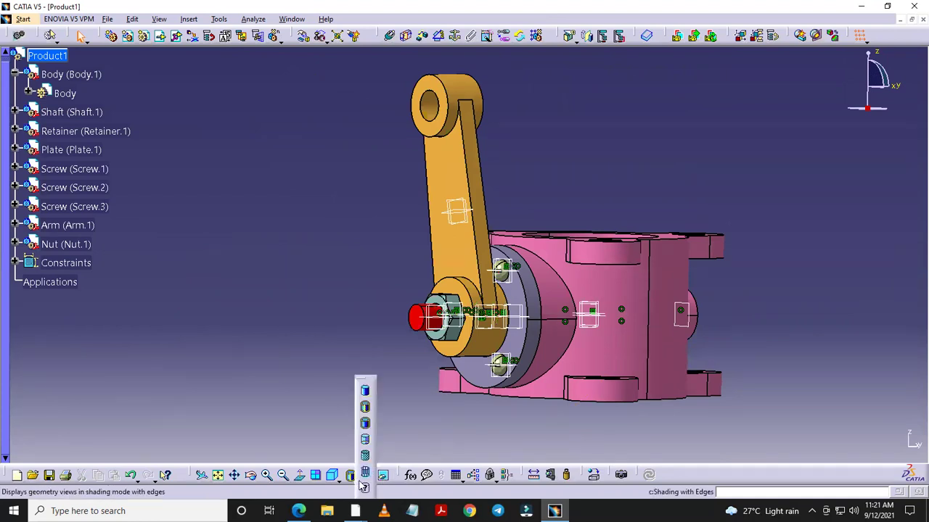
{"action": "left_click", "coordinate": [349, 475]}
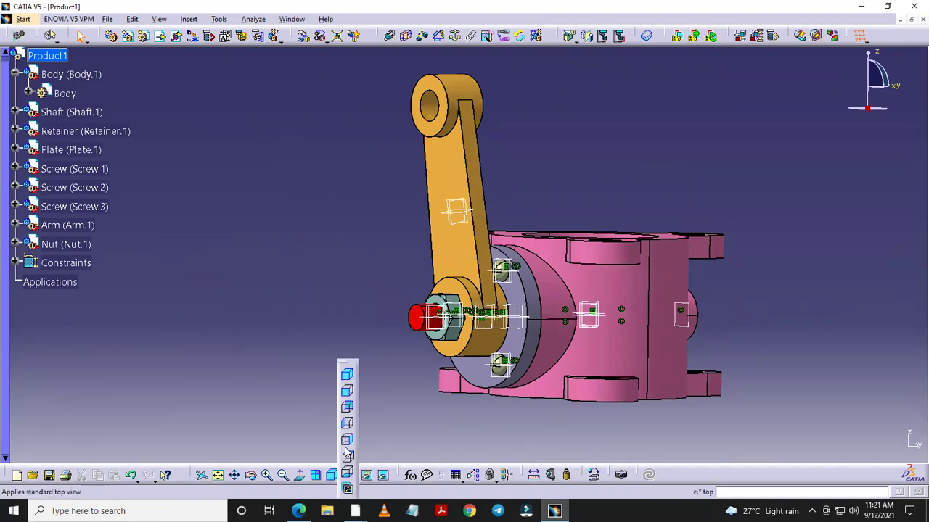
{"action": "left_click", "coordinate": [345, 392]}
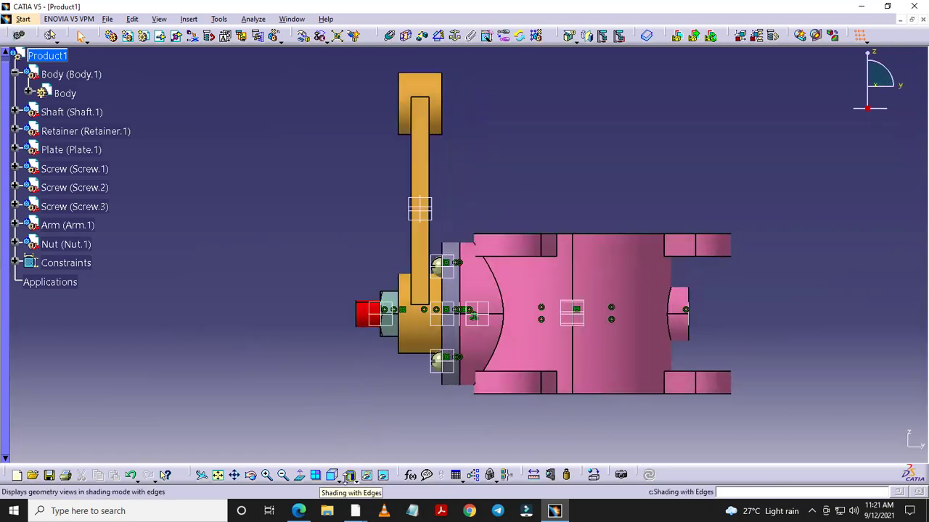
{"action": "left_click", "coordinate": [348, 475]}
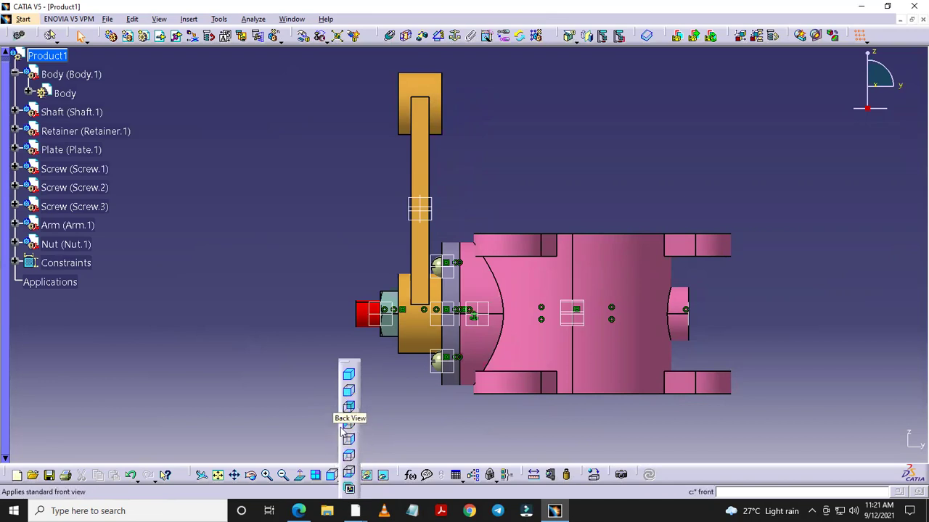
{"action": "left_click", "coordinate": [352, 427]}
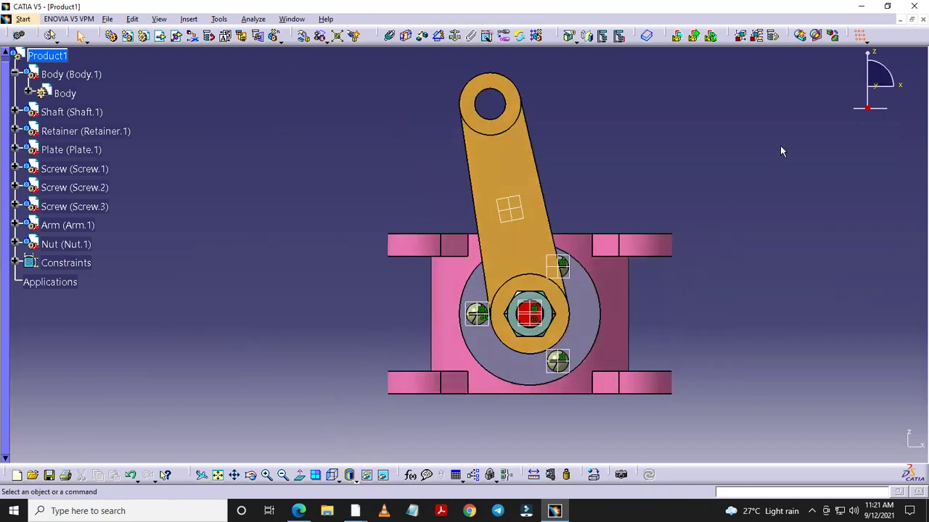
Step: Attach the compass to the arm's face and swing the arm about the shaft axis
{"action": "left_click_drag", "start_coordinate": [868, 109], "coordinate": [769, 118]}
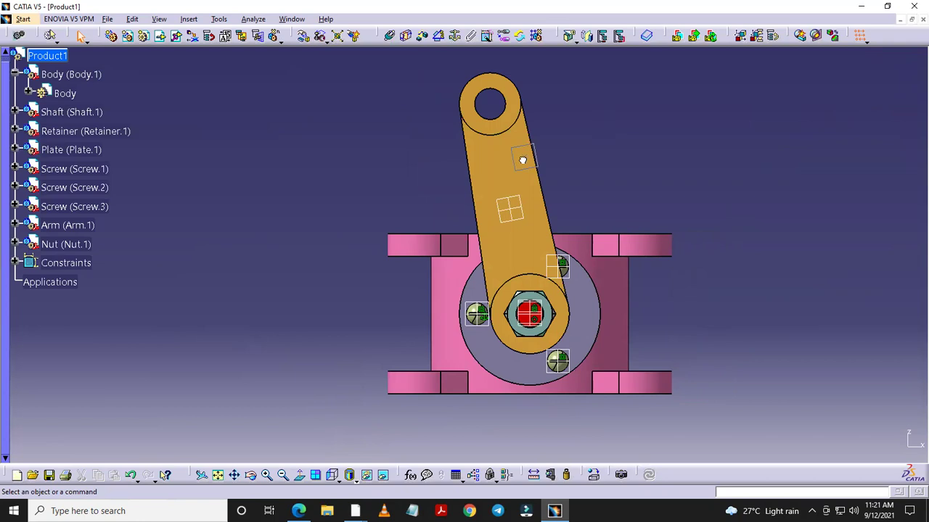
{"action": "left_click_drag", "start_coordinate": [513, 163], "coordinate": [511, 159]}
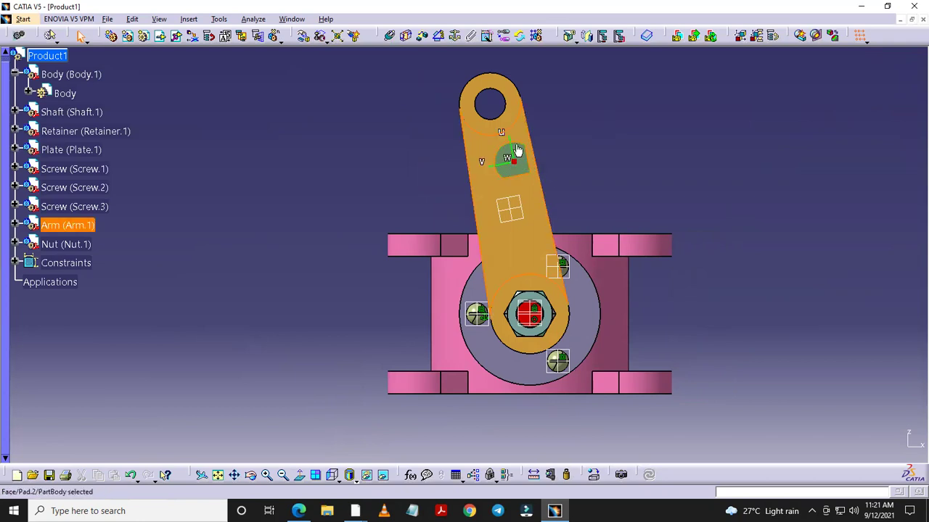
{"action": "left_click_drag", "start_coordinate": [515, 146], "coordinate": [527, 143]}
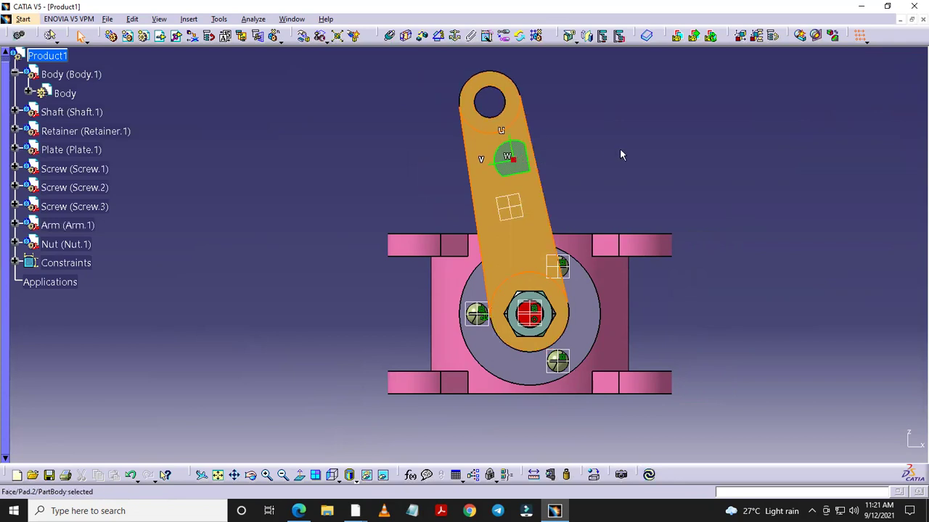
{"action": "middle_click_drag", "start_coordinate": [623, 163], "coordinate": [487, 210]}
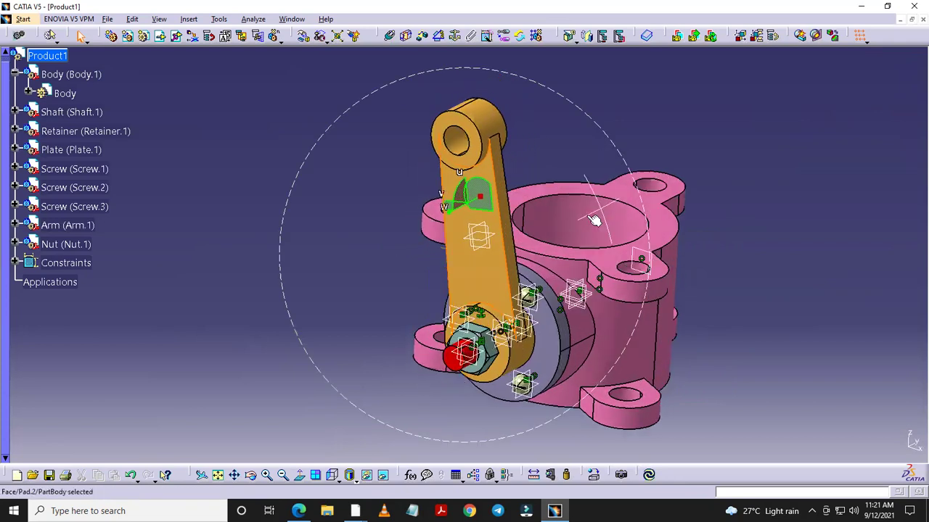
{"action": "left_click", "coordinate": [499, 370]}
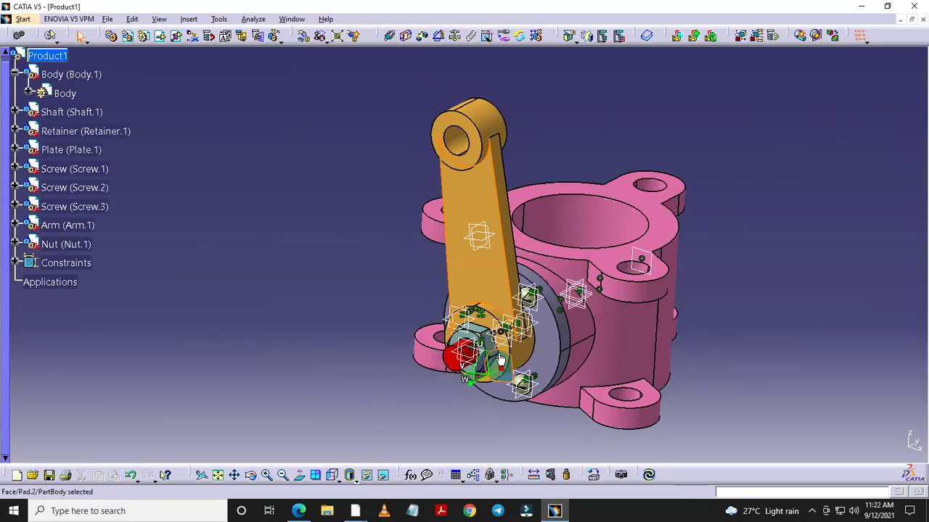
{"action": "mouse_move", "coordinate": [500, 353]}
{"action": "left_mouse_down"}
{"action": "mouse_move", "coordinate": [506, 366]}
{"action": "mouse_move", "coordinate": [751, 333]}
{"action": "left_mouse_up"}
Step: Zoom in, deselect the arm and orbit to inspect the assembly obliquely
{"action": "mouse_move", "coordinate": [775, 358]}
{"action": "middle_mouse_down", "text": "ctrl"}
{"action": "mouse_move", "coordinate": [773, 330]}
{"action": "mouse_move", "coordinate": [555, 346]}
{"action": "mouse_move", "coordinate": [728, 348]}
{"action": "mouse_move", "coordinate": [707, 341]}
{"action": "middle_mouse_up", "text": "ctrl"}
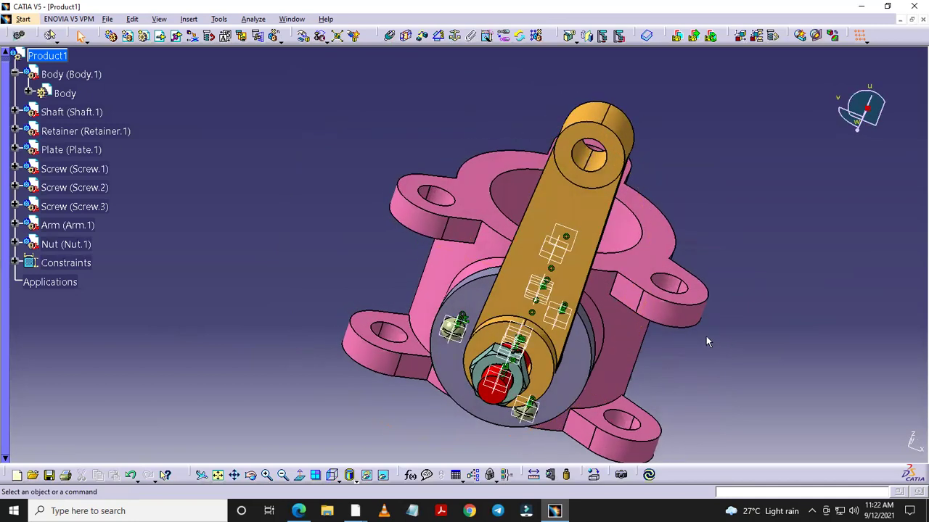
{"action": "left_click", "coordinate": [768, 333]}
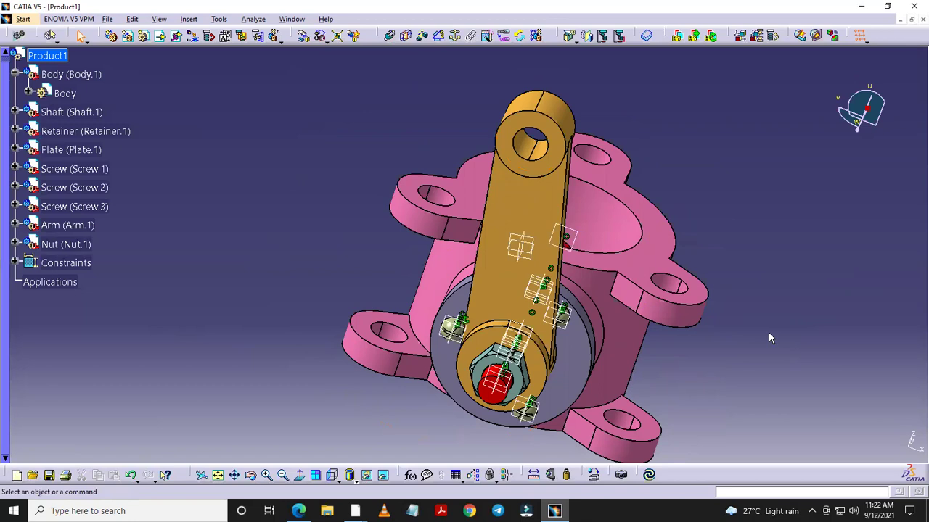
{"action": "mouse_move", "coordinate": [771, 338]}
{"action": "middle_mouse_down", "text": "ctrl"}
{"action": "mouse_move", "coordinate": [765, 325]}
{"action": "mouse_move", "coordinate": [690, 337]}
{"action": "mouse_move", "coordinate": [555, 311]}
{"action": "mouse_move", "coordinate": [503, 326]}
{"action": "middle_mouse_up", "text": "ctrl"}
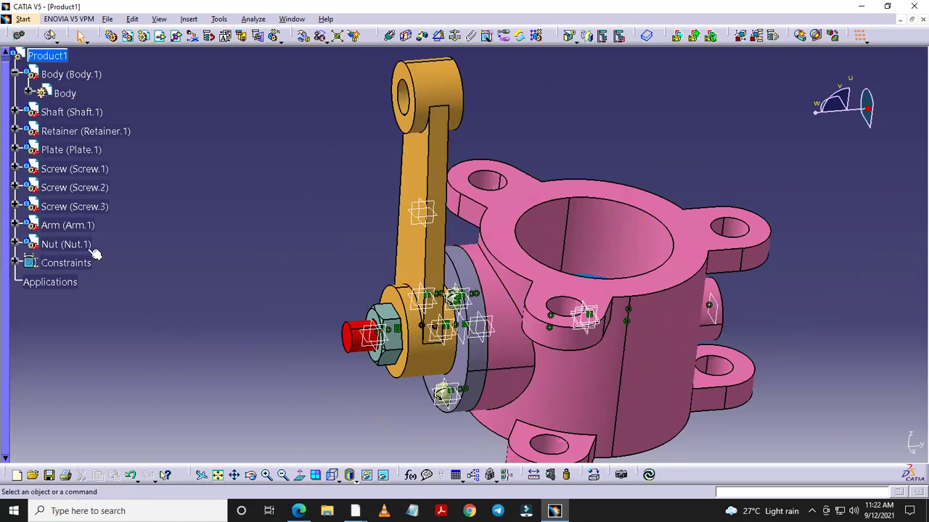
Step: Hide the Shaft part's xy, yz and zx planes and collapse its branch
{"action": "left_click", "coordinate": [15, 112]}
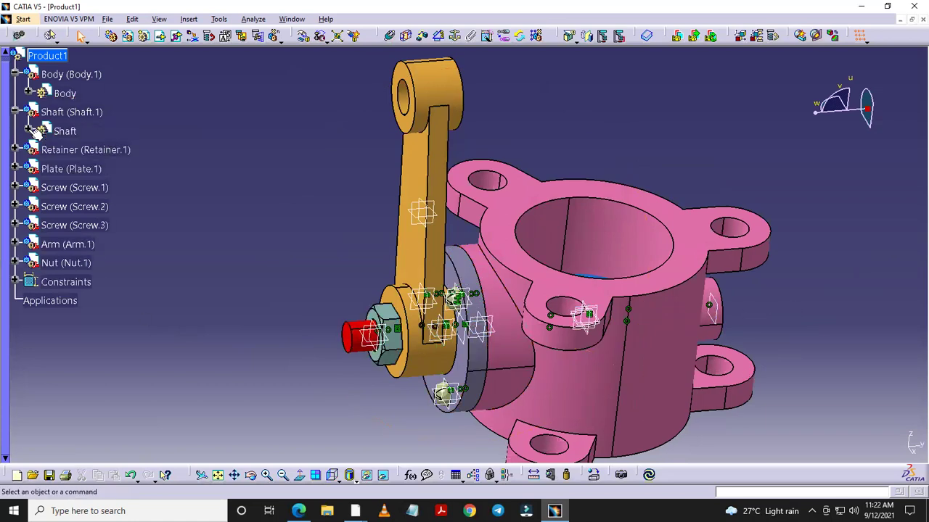
{"action": "left_click", "coordinate": [28, 129]}
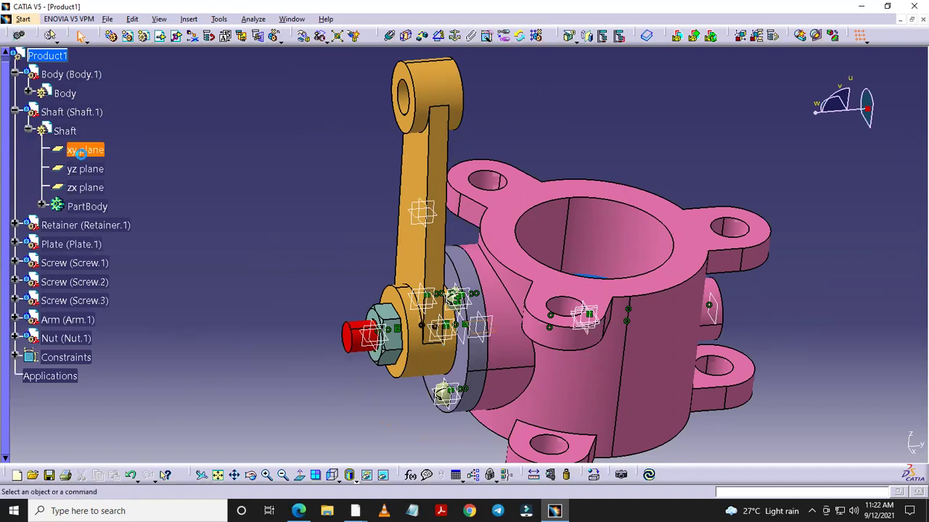
{"action": "right_click", "coordinate": [97, 156]}
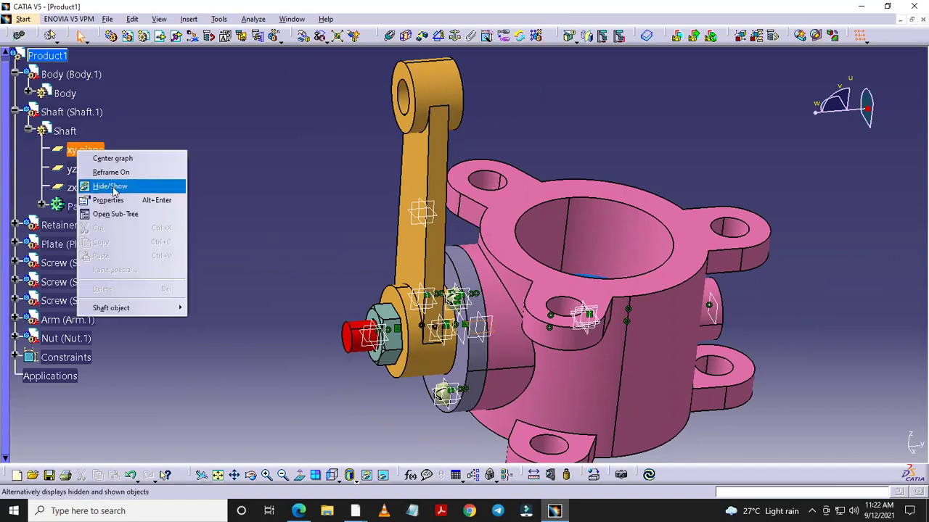
{"action": "left_click", "coordinate": [114, 184]}
{"action": "right_click", "coordinate": [90, 172]}
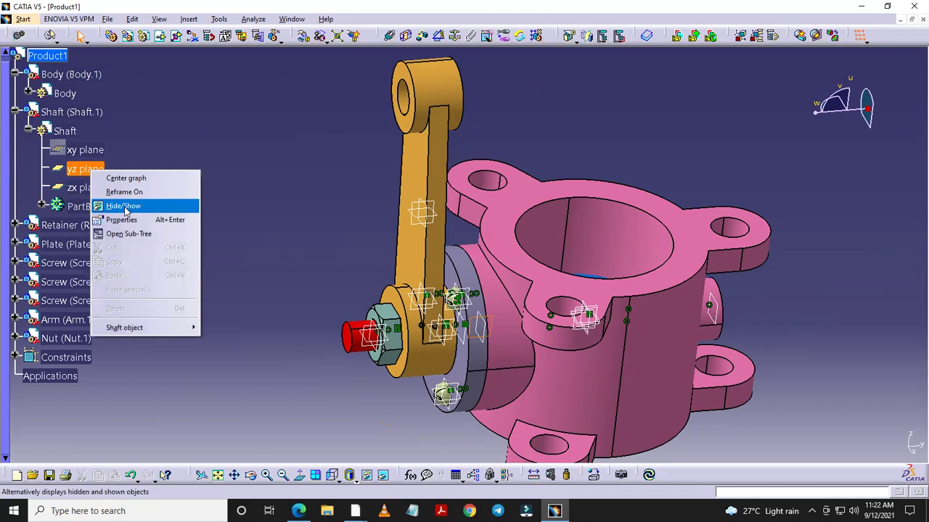
{"action": "left_click", "coordinate": [113, 207]}
{"action": "right_click", "coordinate": [95, 188]}
{"action": "left_click", "coordinate": [133, 230]}
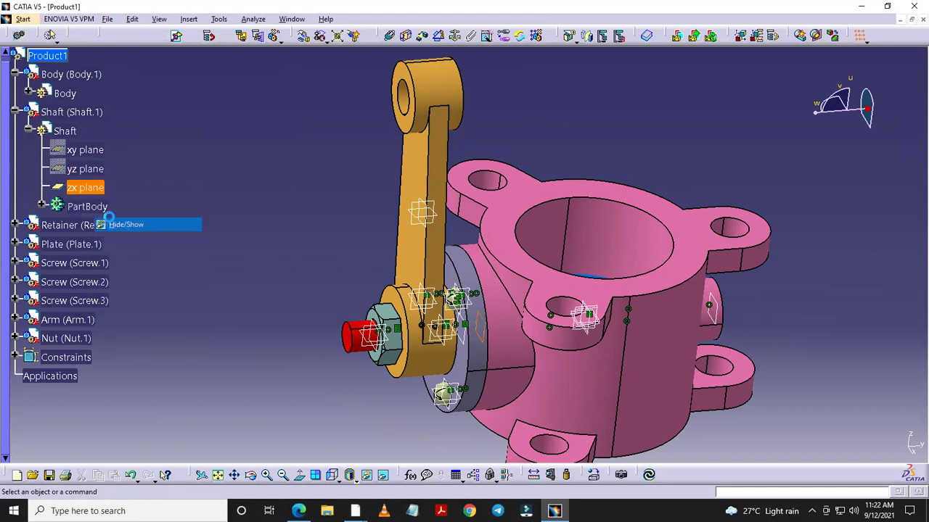
{"action": "left_click", "coordinate": [13, 111]}
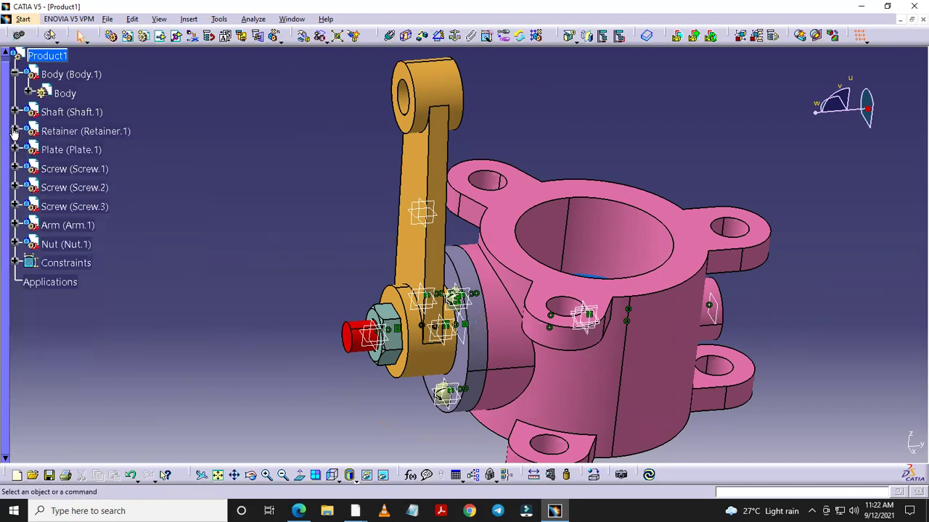
Step: Hide the Retainer part's xy, yz and zx planes and collapse its branch
{"action": "left_click", "coordinate": [14, 131]}
{"action": "left_click", "coordinate": [28, 150]}
{"action": "left_click", "coordinate": [83, 168]}
{"action": "right_click", "coordinate": [80, 171]}
{"action": "left_click", "coordinate": [105, 209]}
{"action": "right_click", "coordinate": [85, 187]}
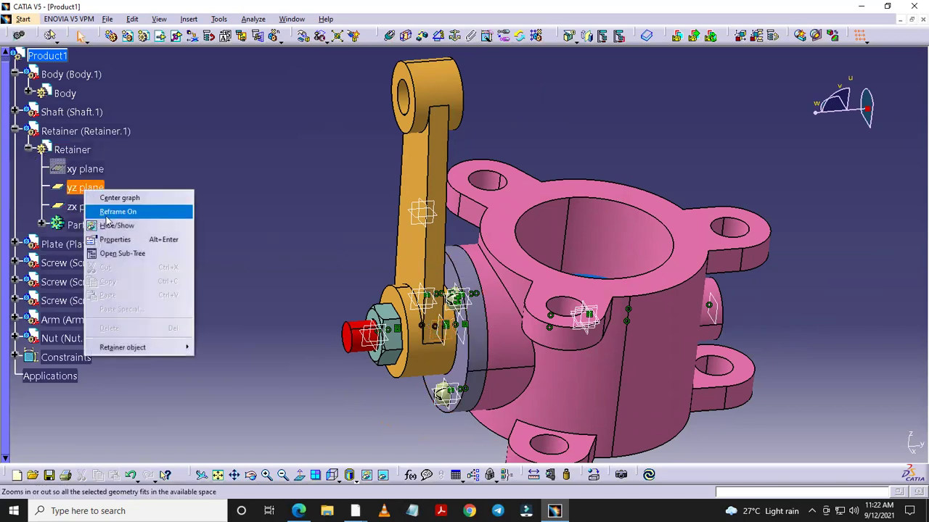
{"action": "left_click", "coordinate": [101, 224]}
{"action": "right_click", "coordinate": [96, 216]}
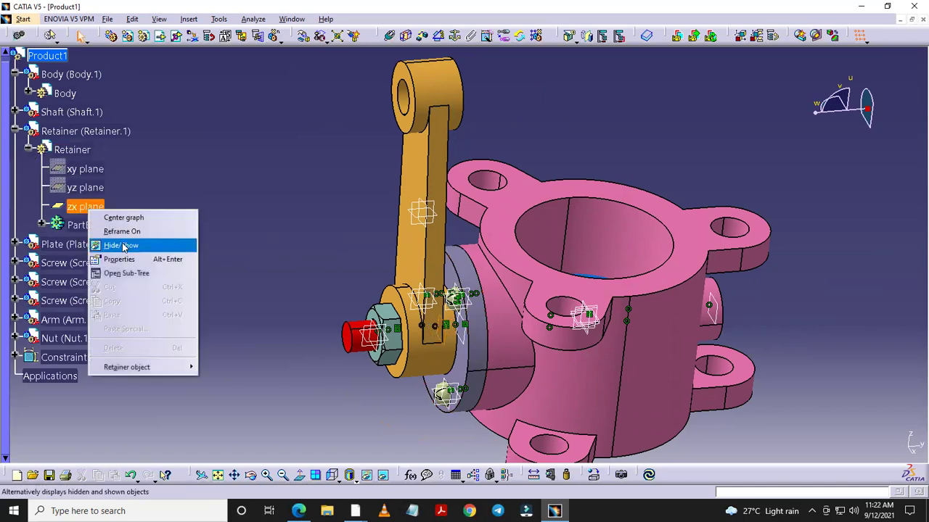
{"action": "left_click", "coordinate": [109, 243]}
{"action": "left_click", "coordinate": [13, 130]}
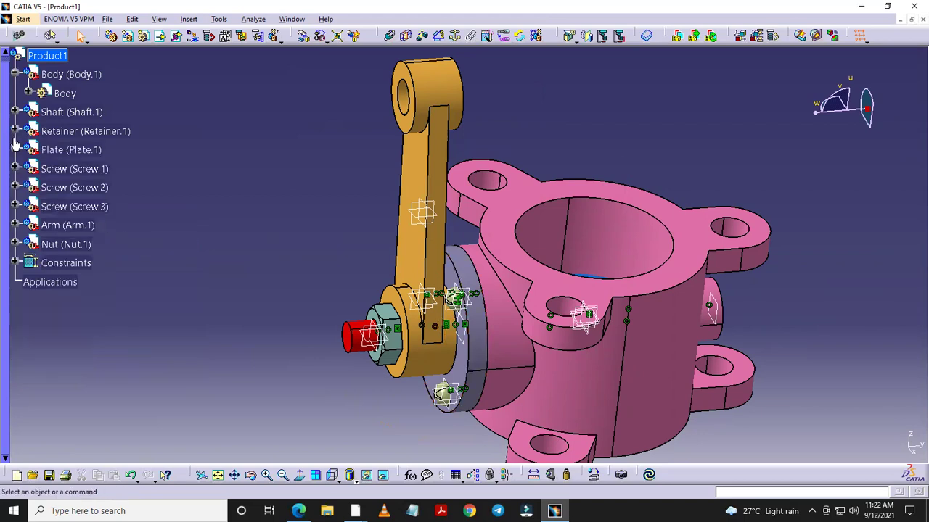
Step: Hide the Plate part's xy, yz and zx planes and collapse its branch
{"action": "left_click", "coordinate": [14, 149]}
{"action": "left_click", "coordinate": [28, 169]}
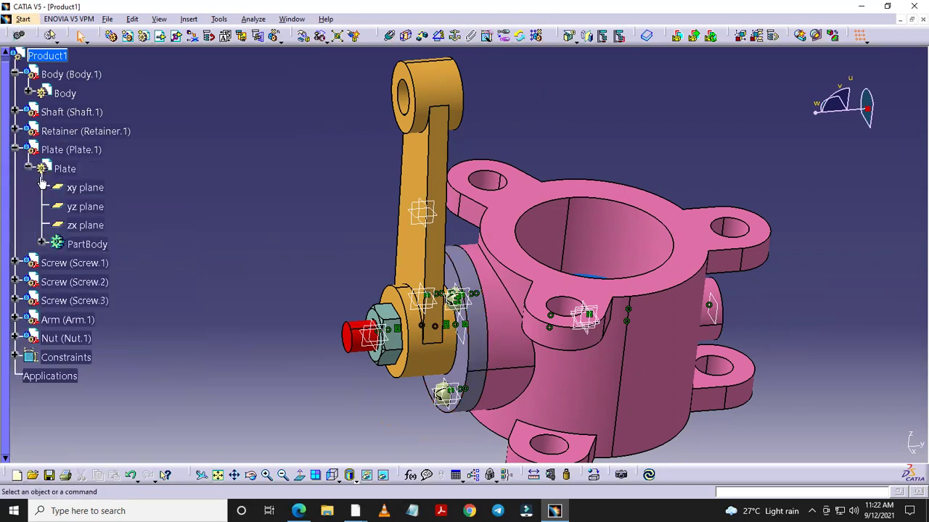
{"action": "right_click", "coordinate": [80, 188]}
{"action": "left_click", "coordinate": [116, 230]}
{"action": "right_click", "coordinate": [76, 207]}
{"action": "left_click", "coordinate": [111, 243]}
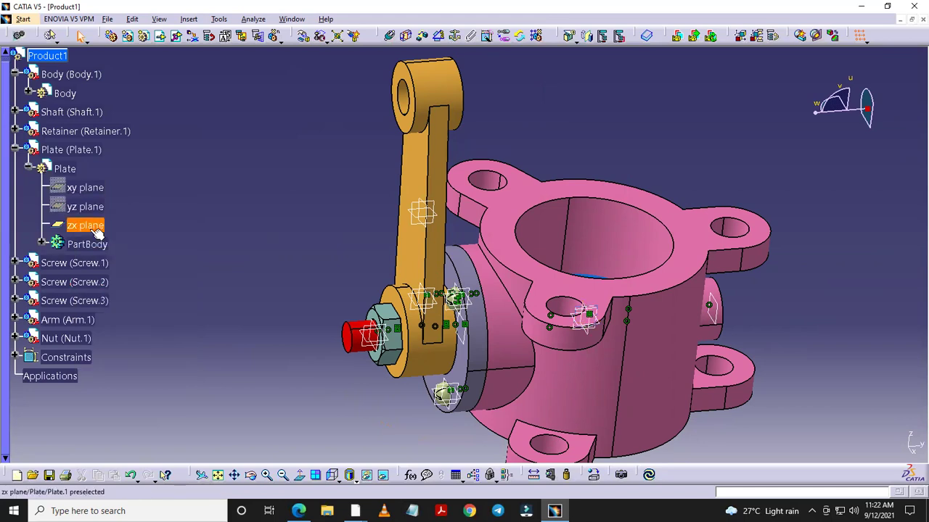
{"action": "right_click", "coordinate": [88, 228]}
{"action": "left_click", "coordinate": [123, 266]}
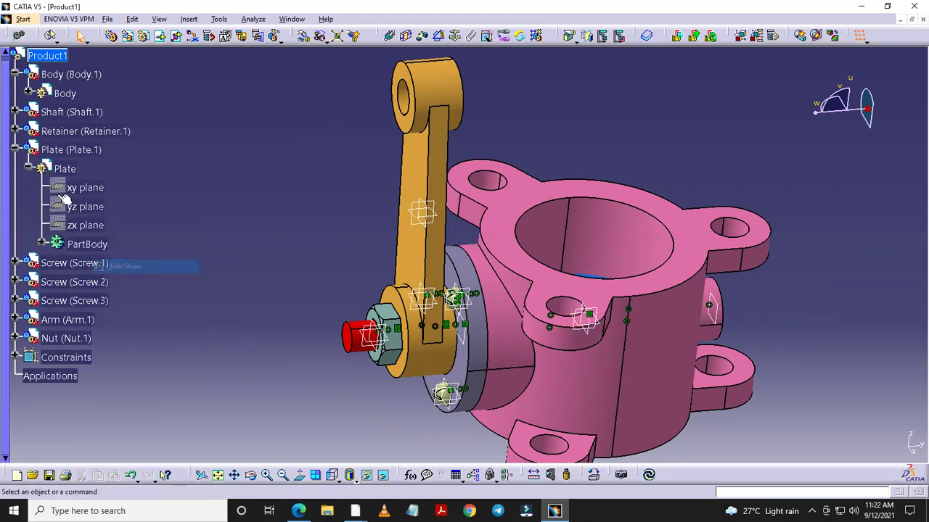
{"action": "left_click", "coordinate": [14, 150]}
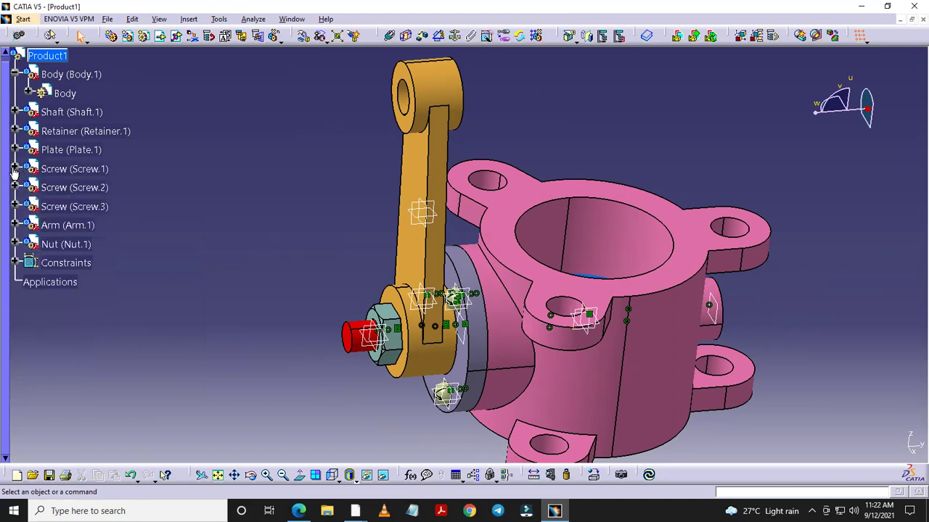
Step: Hide the xy, yz and zx planes of Screw.1, leaving its PartBody unchanged
{"action": "left_click", "coordinate": [14, 168]}
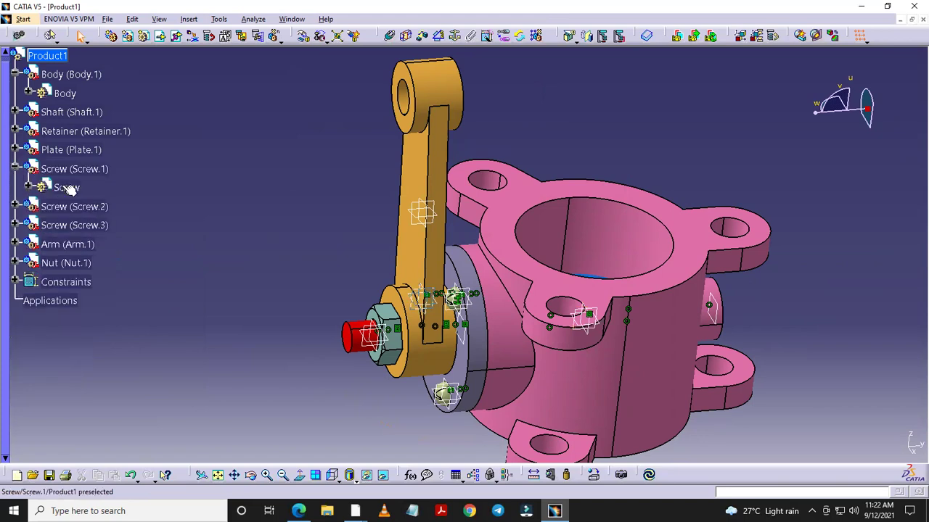
{"action": "left_click", "coordinate": [29, 187]}
{"action": "left_click", "coordinate": [73, 207]}
{"action": "right_click", "coordinate": [74, 207]}
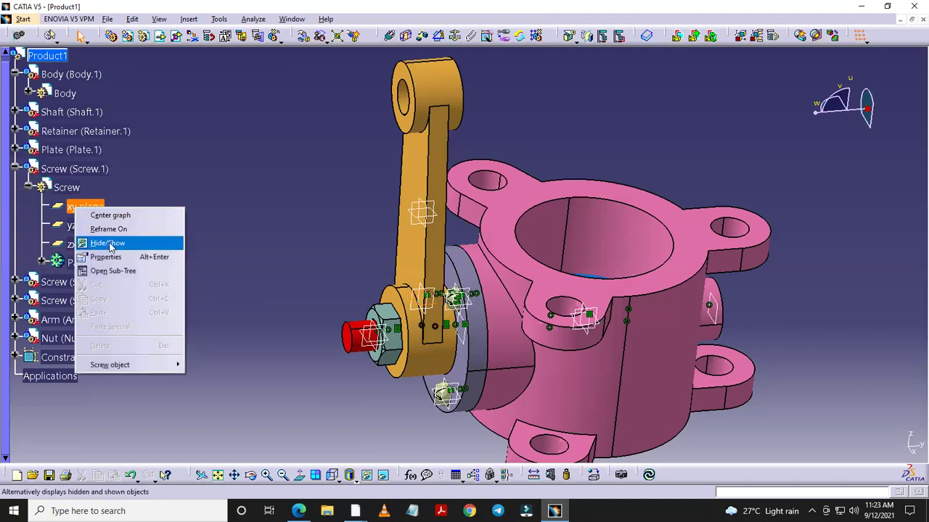
{"action": "left_click", "coordinate": [104, 243]}
{"action": "right_click", "coordinate": [95, 227]}
{"action": "left_click", "coordinate": [118, 263]}
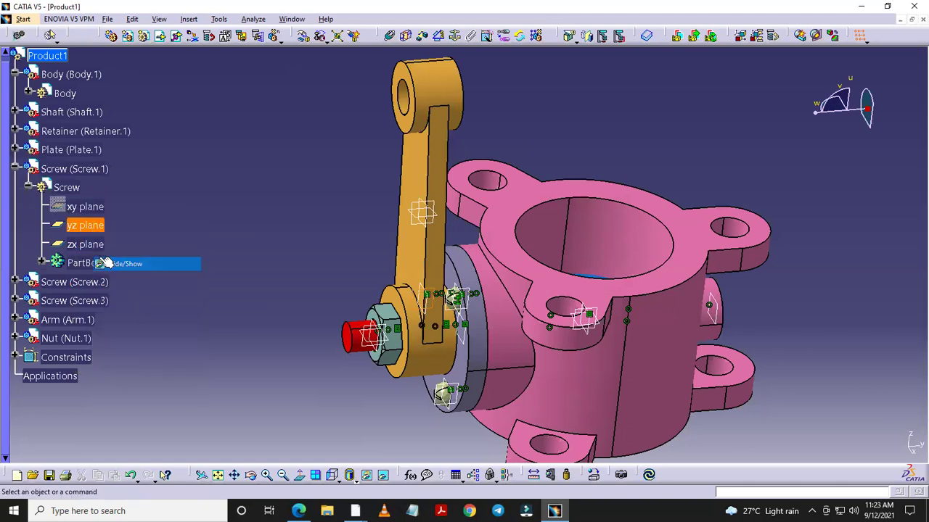
{"action": "right_click", "coordinate": [95, 246]}
{"action": "left_click", "coordinate": [123, 281]}
{"action": "left_click", "coordinate": [95, 266]}
{"action": "right_click", "coordinate": [95, 265]}
{"action": "key", "text": "Escape"}
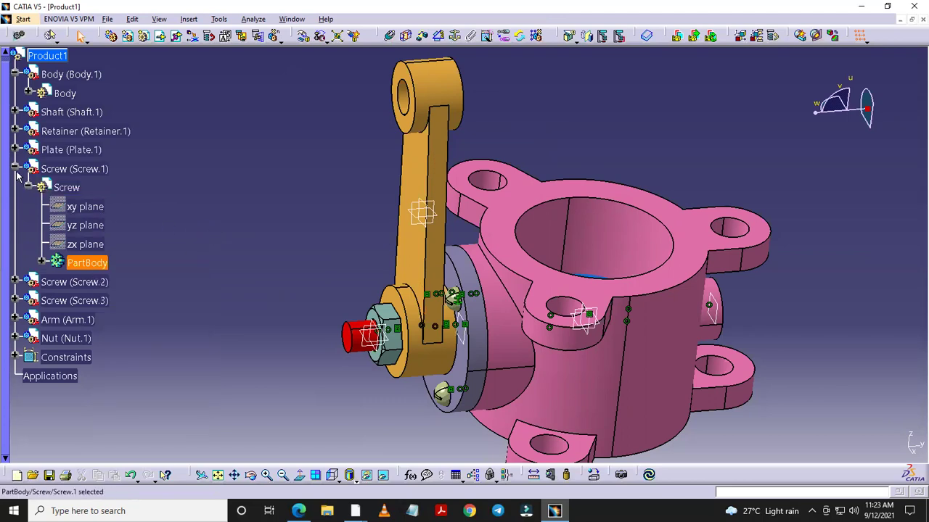
Step: Collapse Screw.1 and briefly expand and collapse the Screw.2 and Screw.3 branches
{"action": "left_click", "coordinate": [15, 169]}
{"action": "left_click", "coordinate": [14, 187]}
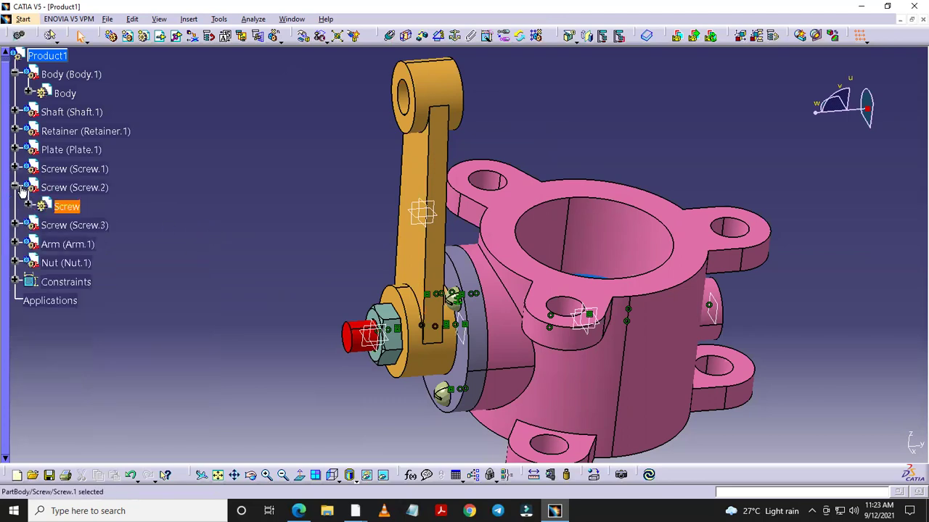
{"action": "left_click", "coordinate": [16, 225]}
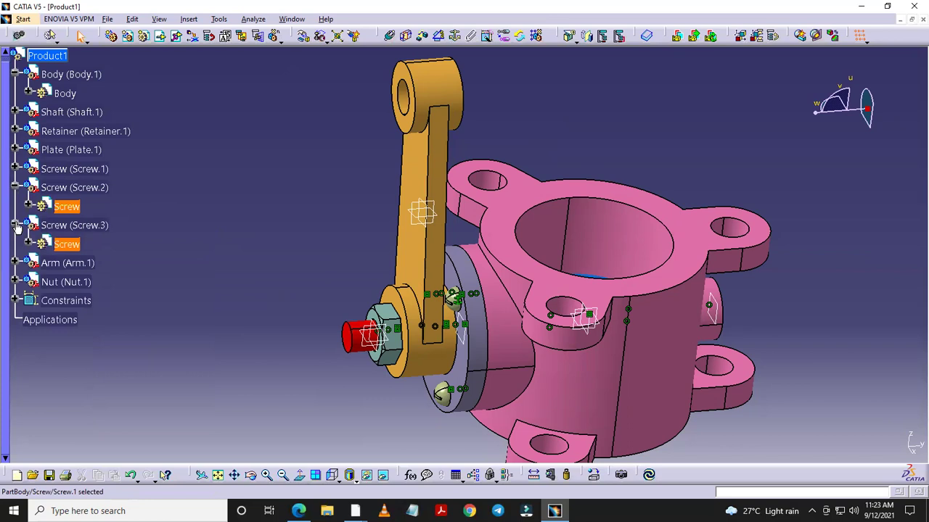
{"action": "left_click", "coordinate": [14, 188]}
{"action": "left_click", "coordinate": [14, 206]}
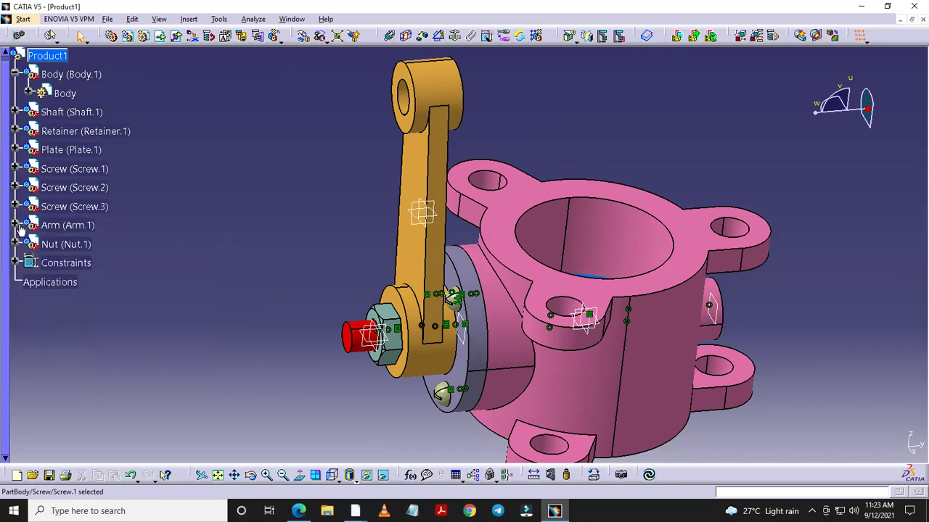
Step: Hide the Arm part's xy, yz and zx planes and collapse its branch
{"action": "left_click", "coordinate": [15, 225]}
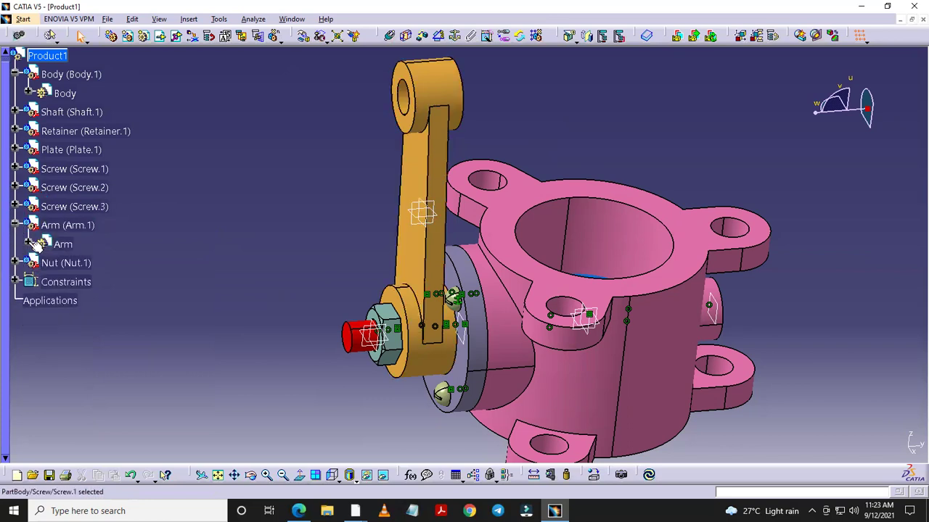
{"action": "left_click", "coordinate": [29, 244]}
{"action": "left_click", "coordinate": [81, 264]}
{"action": "right_click", "coordinate": [81, 265]}
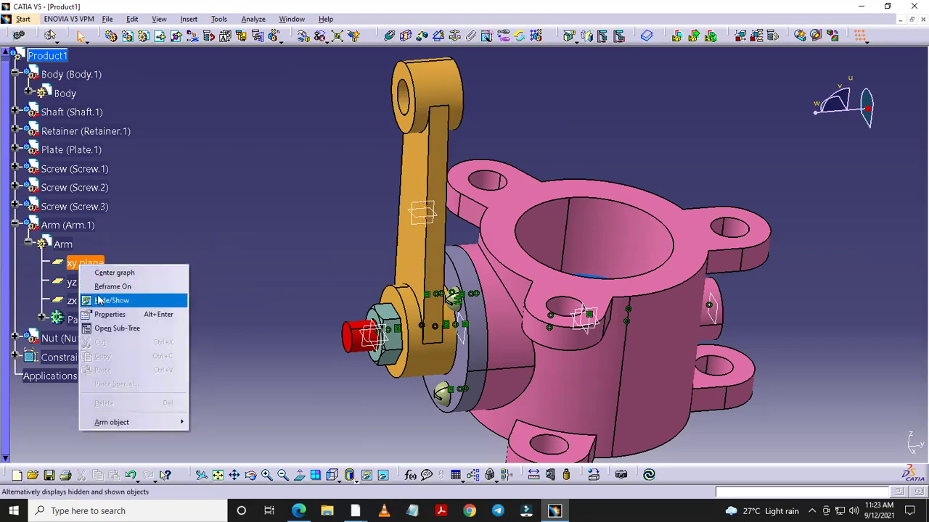
{"action": "left_click", "coordinate": [105, 301]}
{"action": "left_click", "coordinate": [84, 283]}
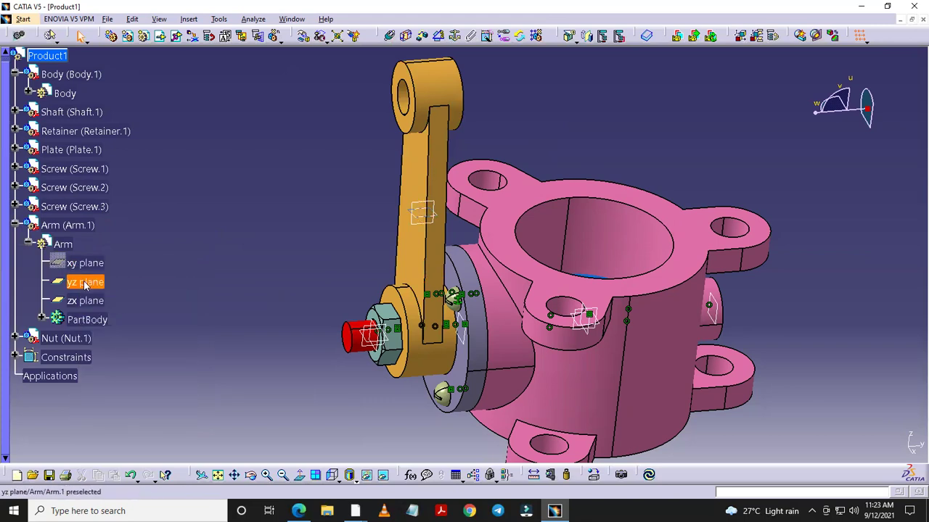
{"action": "right_click", "coordinate": [85, 282]}
{"action": "left_click", "coordinate": [116, 318]}
{"action": "left_click", "coordinate": [86, 301]}
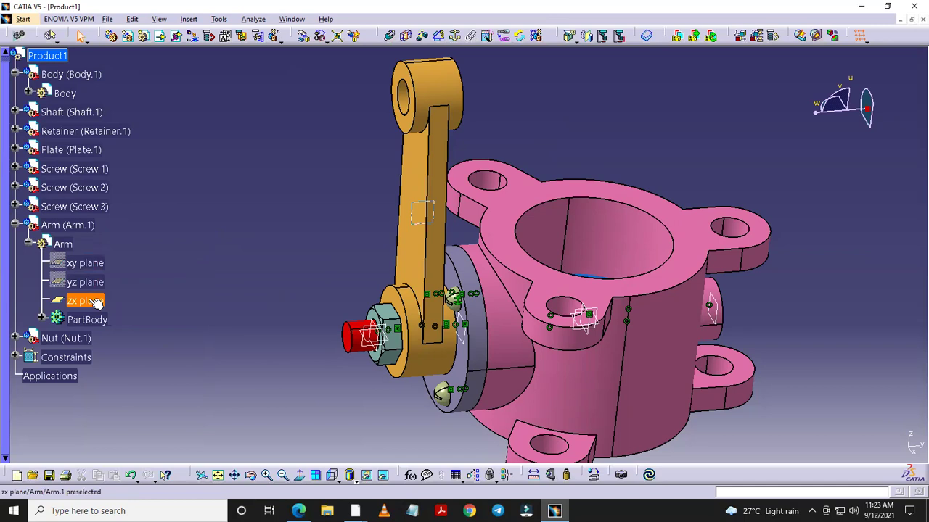
{"action": "right_click", "coordinate": [87, 302]}
{"action": "left_click", "coordinate": [127, 339]}
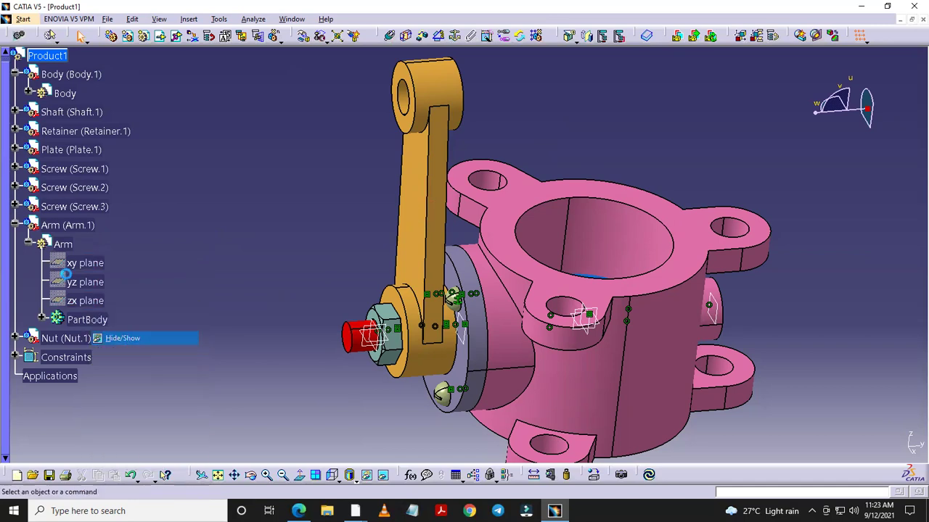
{"action": "left_click", "coordinate": [15, 226]}
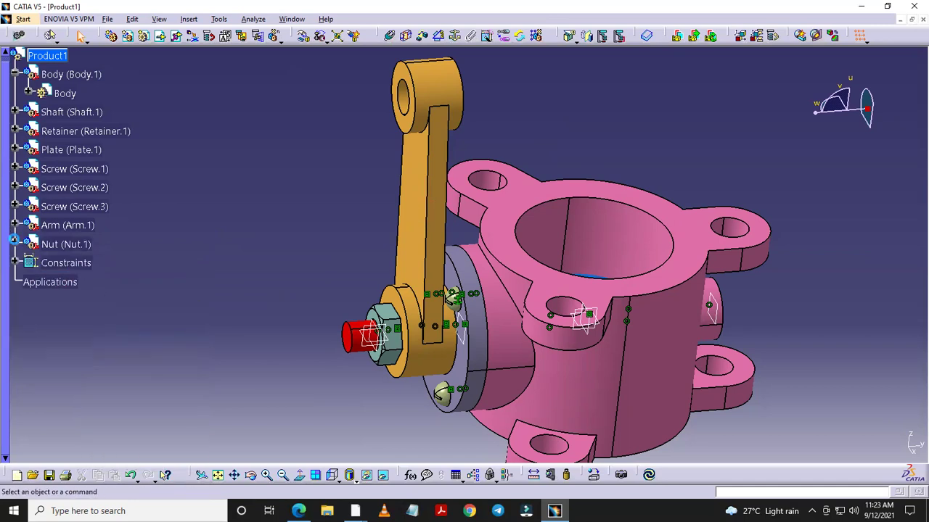
Step: Hide the Nut part's xy, yz and zx planes
{"action": "left_click", "coordinate": [14, 245]}
{"action": "left_click", "coordinate": [29, 262]}
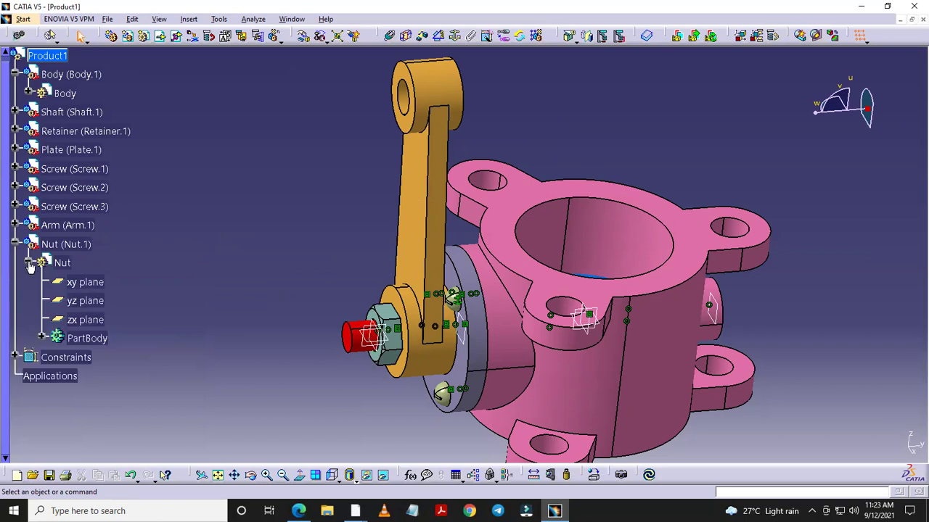
{"action": "right_click", "coordinate": [97, 285]}
{"action": "left_click", "coordinate": [113, 316]}
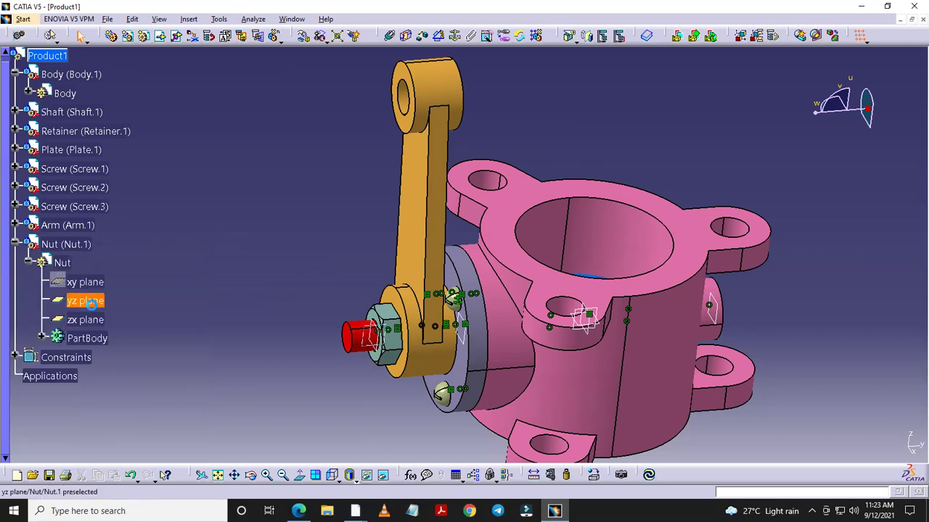
{"action": "right_click", "coordinate": [93, 305]}
{"action": "left_click", "coordinate": [114, 339]}
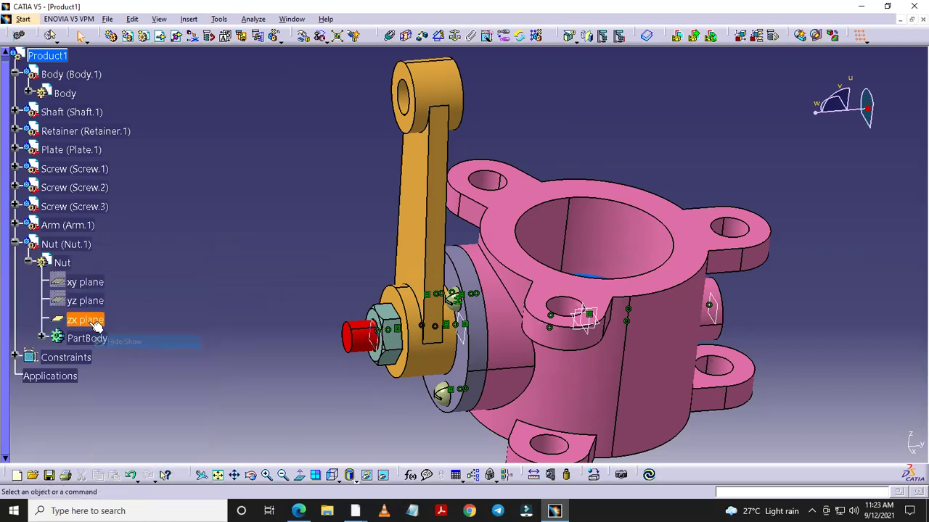
{"action": "right_click", "coordinate": [92, 321]}
{"action": "left_click", "coordinate": [117, 354]}
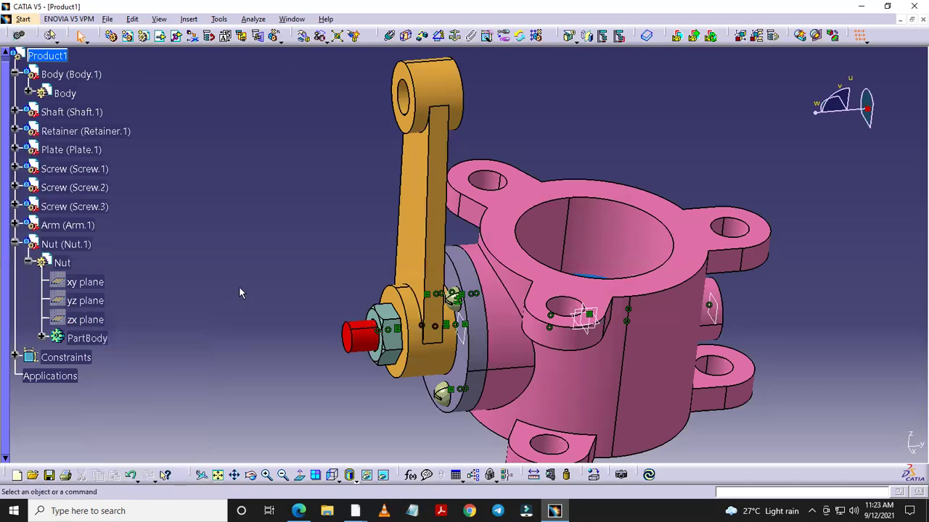
{"action": "middle_click_drag", "start_coordinate": [238, 293], "coordinate": [270, 293]}
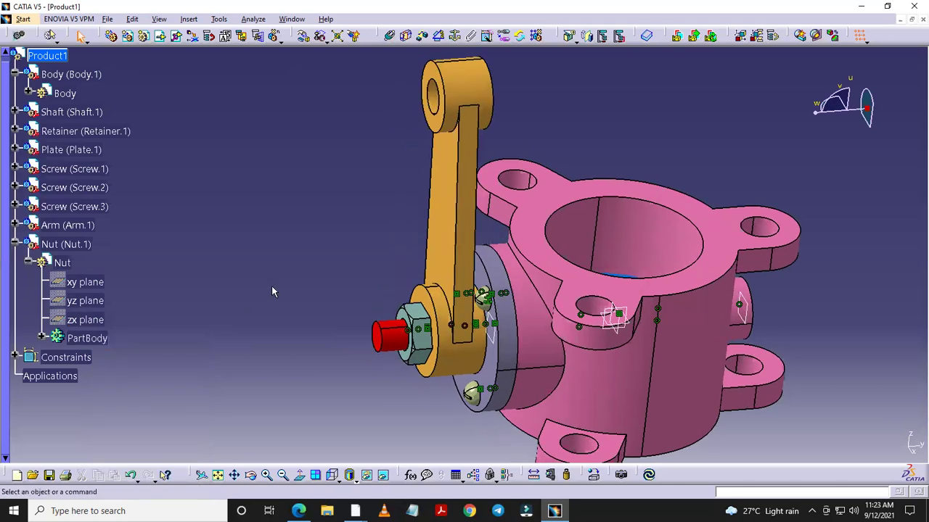
Step: Hide the valve body's Plane.4 and Plane.3 directly in the viewer
{"action": "right_click", "coordinate": [615, 316]}
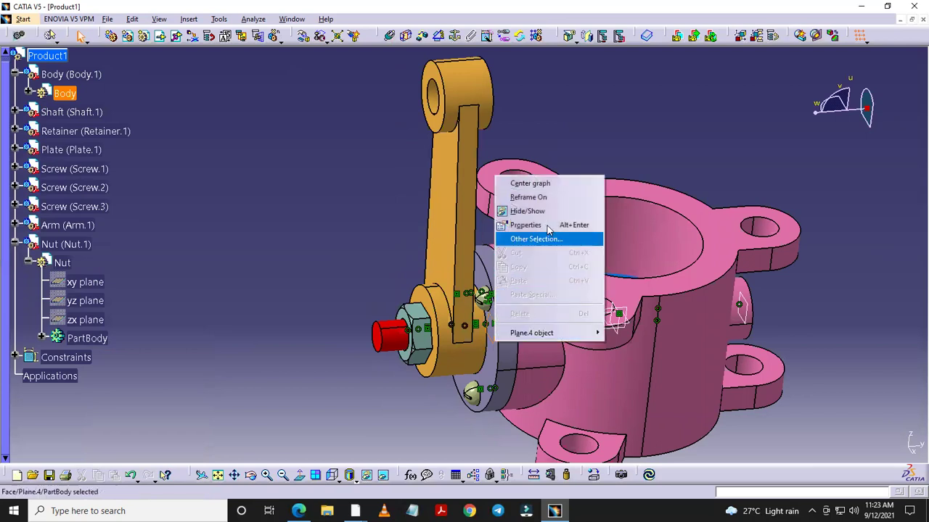
{"action": "left_click", "coordinate": [550, 211]}
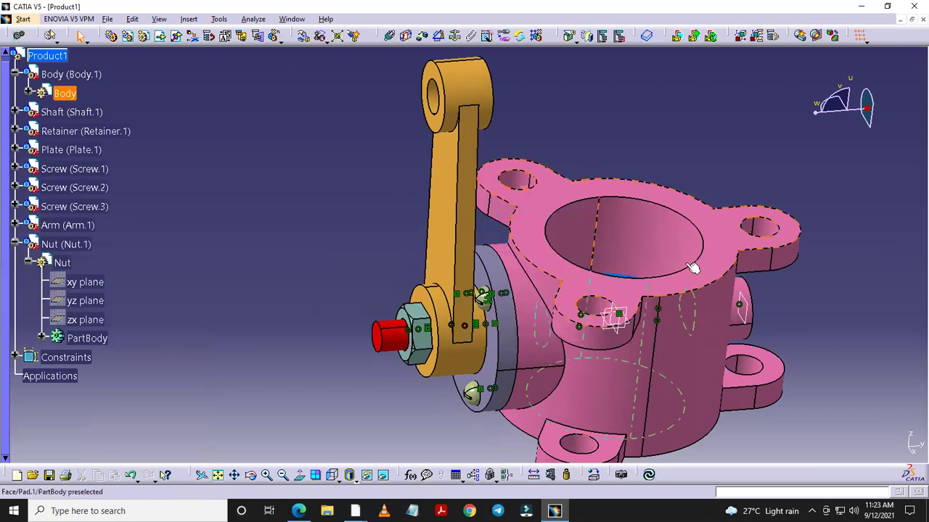
{"action": "right_click", "coordinate": [748, 323]}
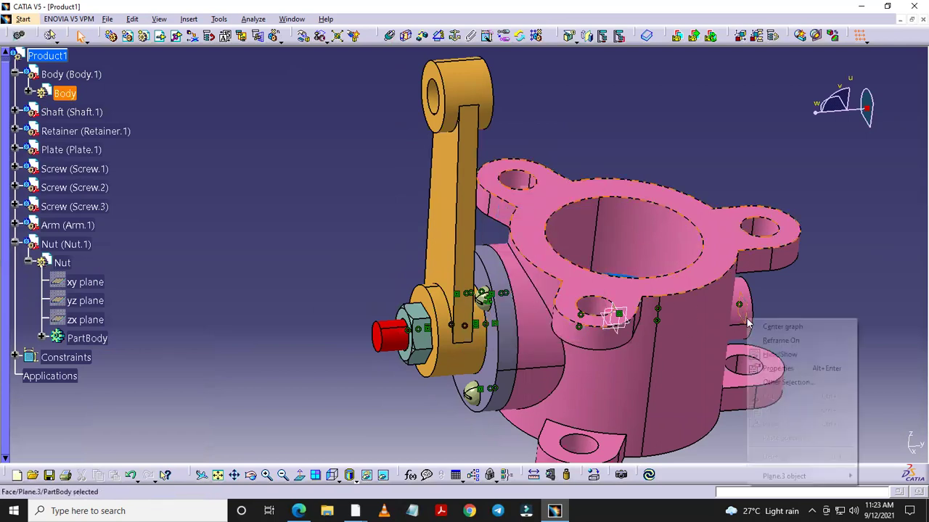
{"action": "left_click", "coordinate": [797, 354]}
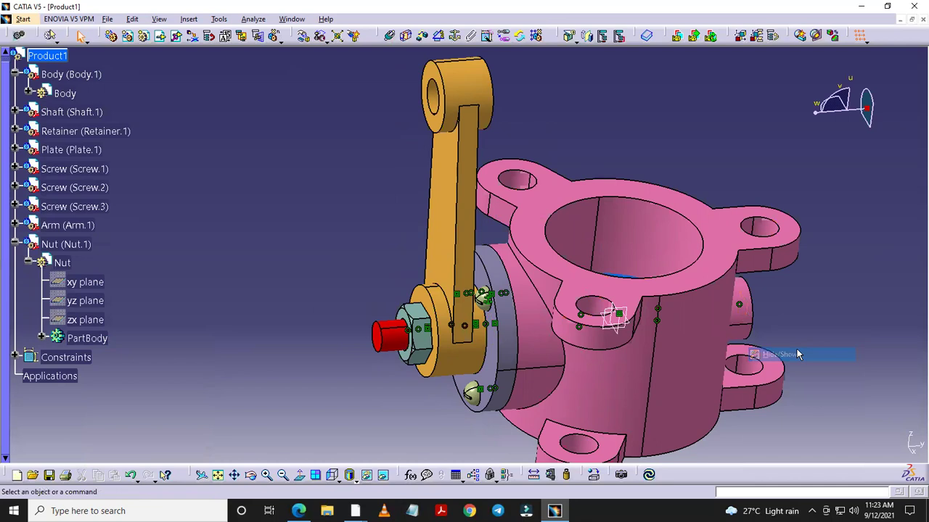
Step: Hide the body's xy, yz and zx planes and collapse the Body branch
{"action": "left_click", "coordinate": [28, 93]}
{"action": "right_click", "coordinate": [87, 114]}
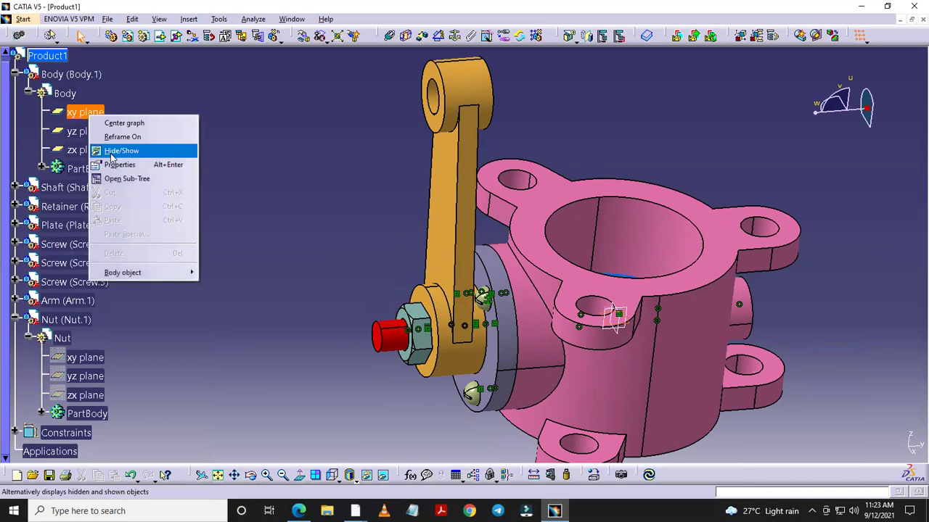
{"action": "left_click", "coordinate": [111, 151]}
{"action": "right_click", "coordinate": [76, 131]}
{"action": "left_click", "coordinate": [112, 163]}
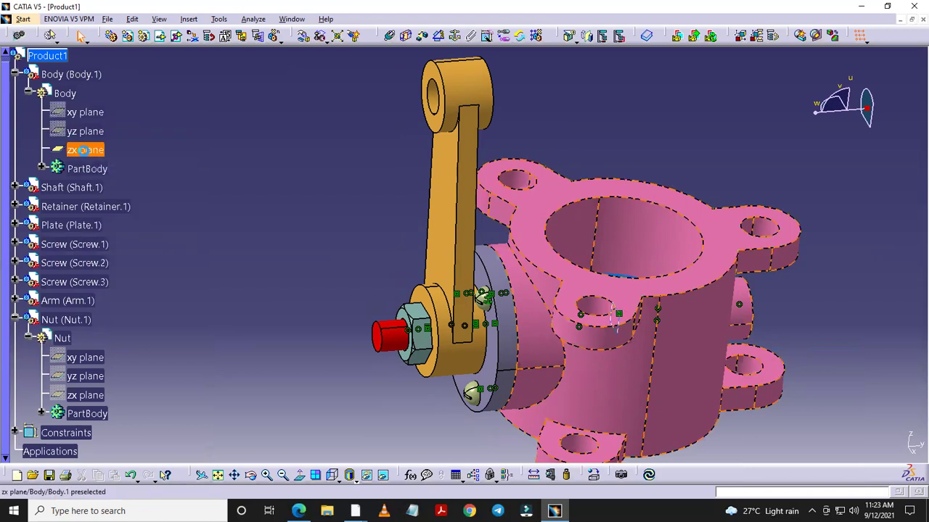
{"action": "right_click", "coordinate": [84, 150]}
{"action": "left_click", "coordinate": [111, 188]}
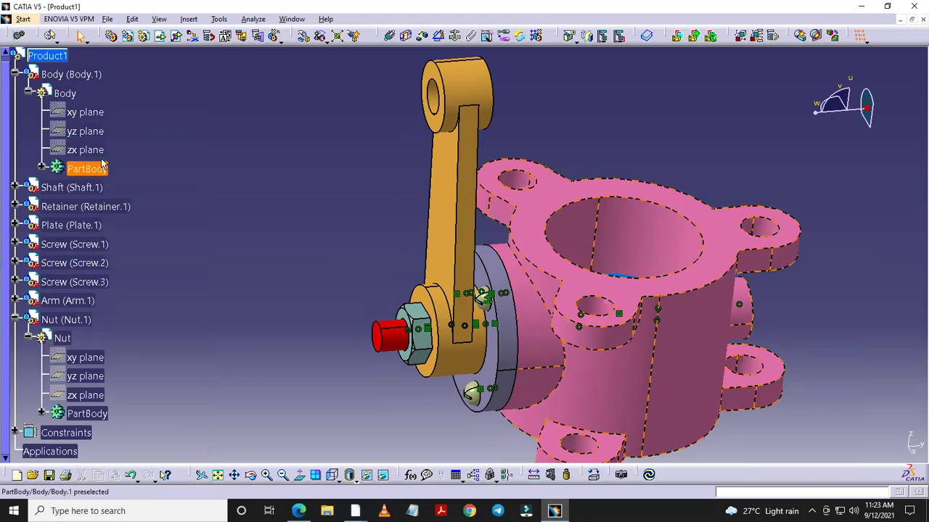
{"action": "left_click", "coordinate": [28, 93]}
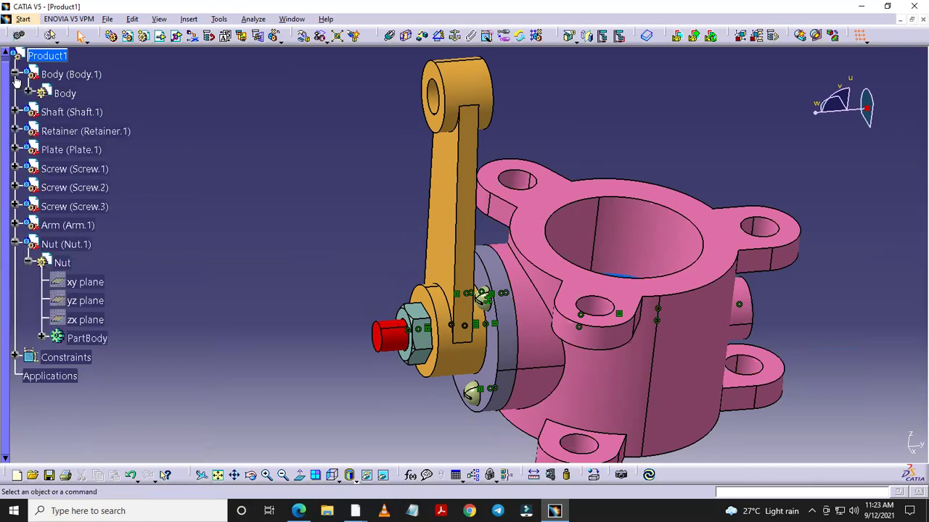
{"action": "left_click", "coordinate": [15, 74]}
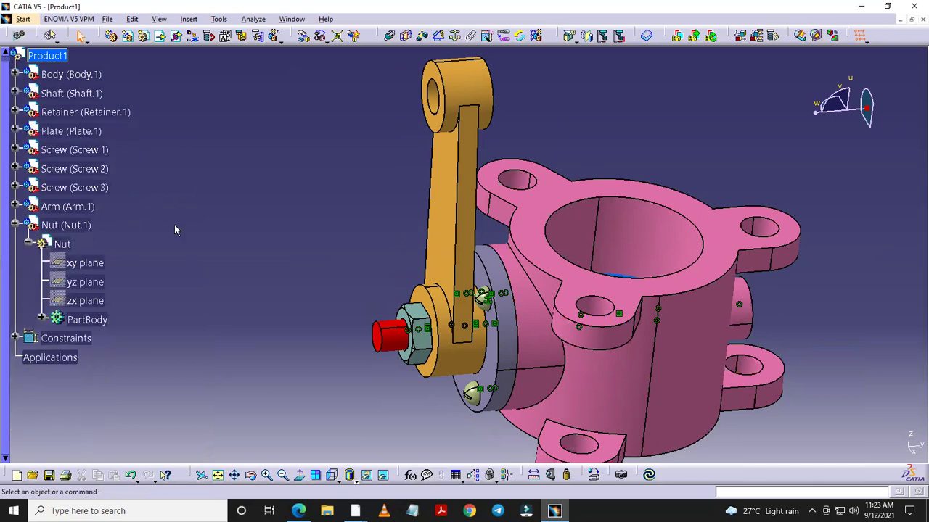
Step: Hide all assembly constraints and rotate the view to another side
{"action": "right_click", "coordinate": [86, 339]}
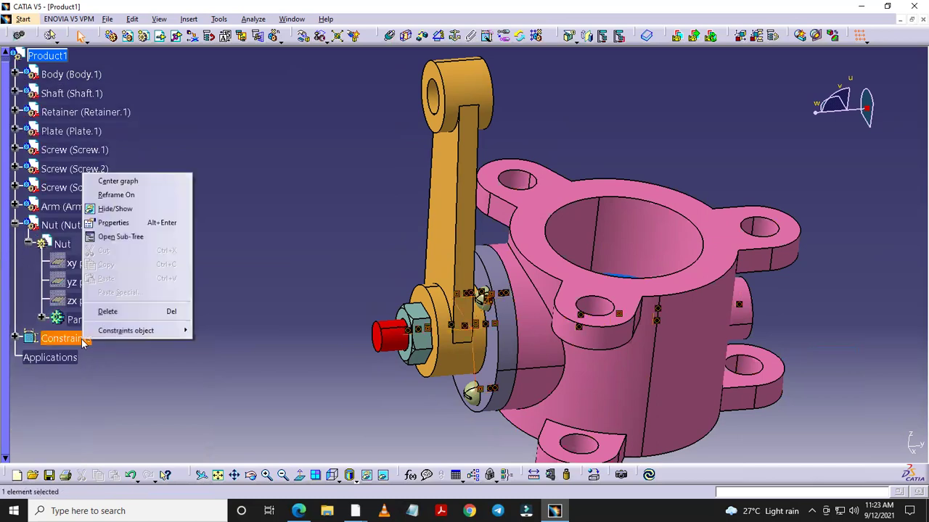
{"action": "left_click", "coordinate": [114, 209]}
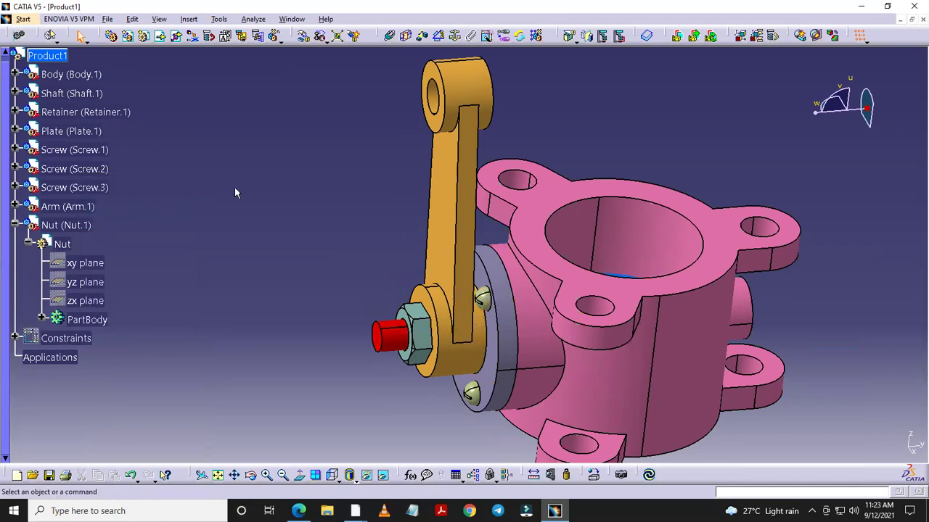
{"action": "mouse_move", "coordinate": [234, 190]}
{"action": "middle_mouse_down"}
{"action": "mouse_move", "coordinate": [350, 226]}
{"action": "mouse_move", "coordinate": [426, 191]}
{"action": "middle_mouse_up"}
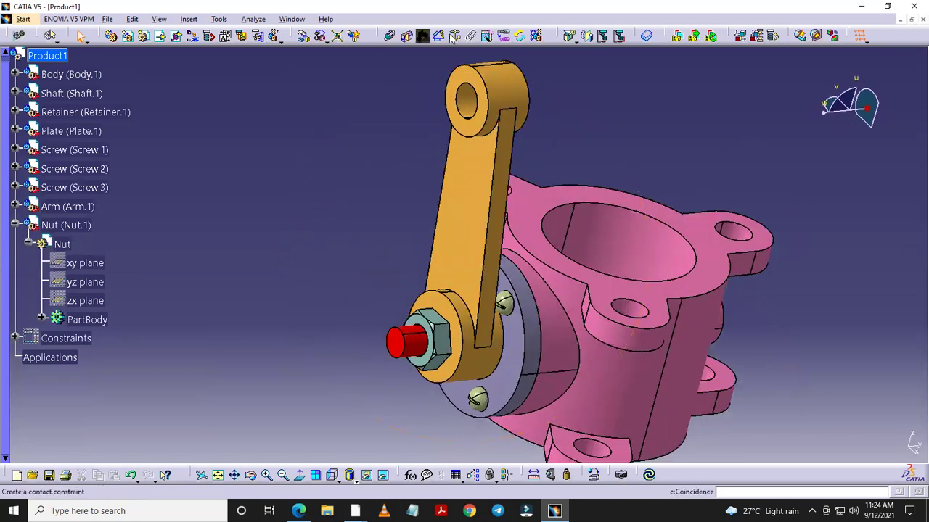
Step: Set manipulation to respect constraints, try dragging the arm about the shaft axis, then cancel
{"action": "left_click", "coordinate": [303, 37]}
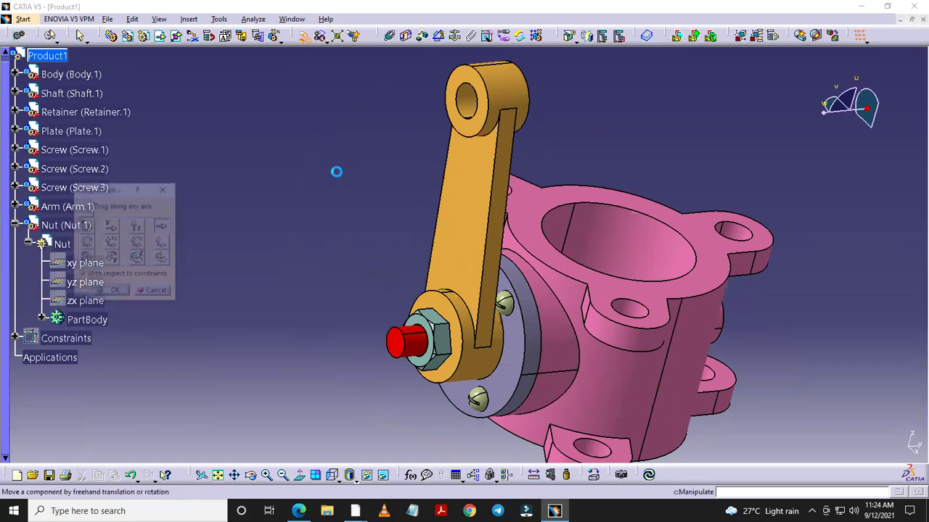
{"action": "left_click", "coordinate": [116, 293]}
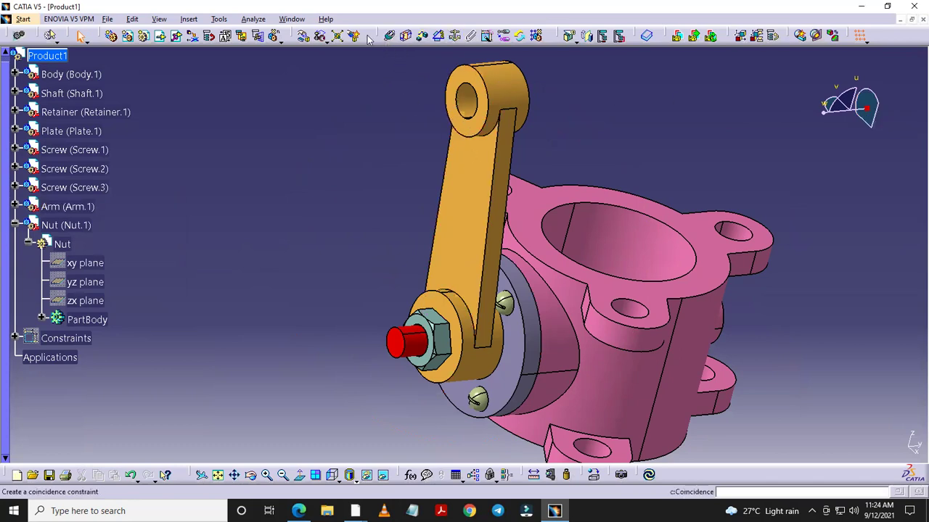
{"action": "left_click", "coordinate": [303, 37]}
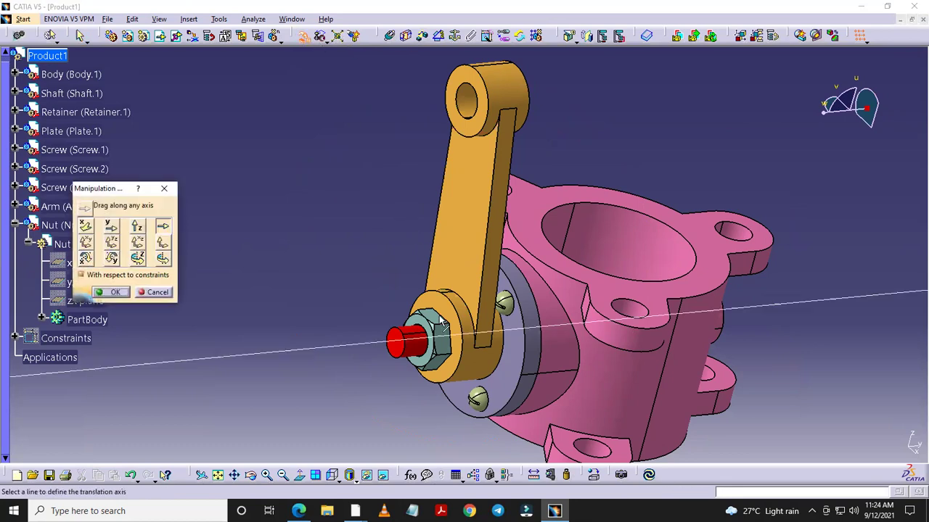
{"action": "left_click", "coordinate": [471, 370]}
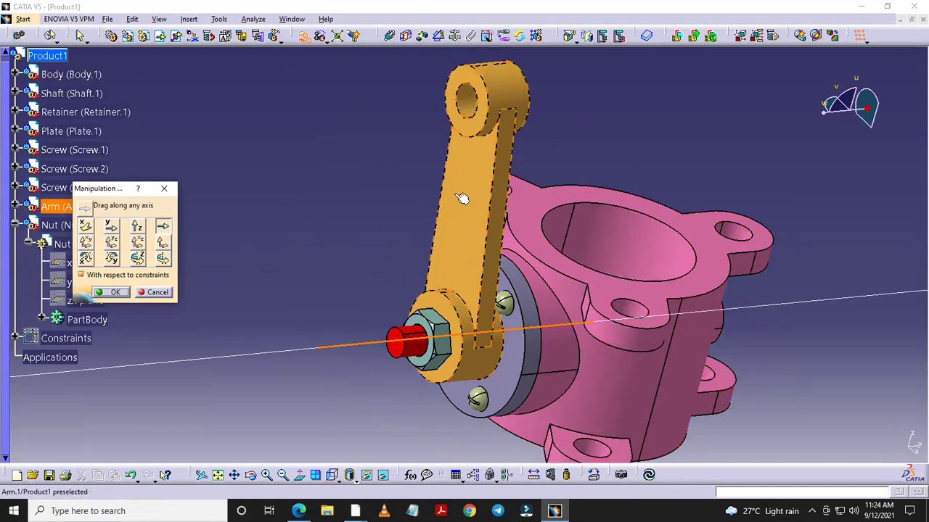
{"action": "left_click_drag", "start_coordinate": [461, 201], "coordinate": [460, 200]}
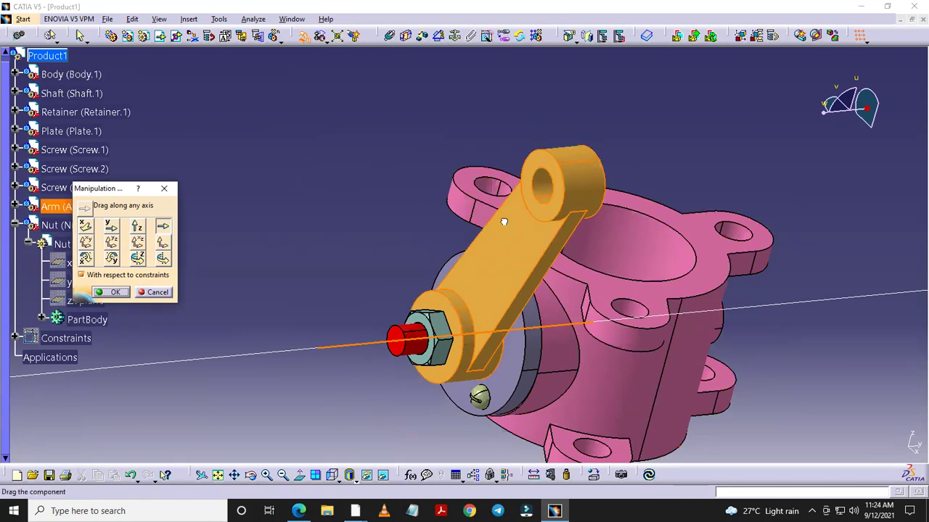
{"action": "left_click", "coordinate": [314, 221]}
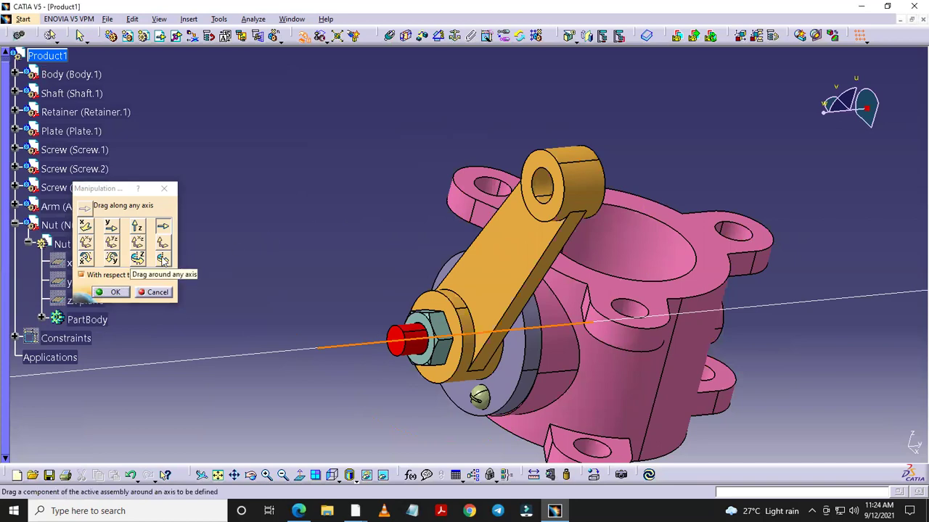
{"action": "left_click", "coordinate": [158, 292]}
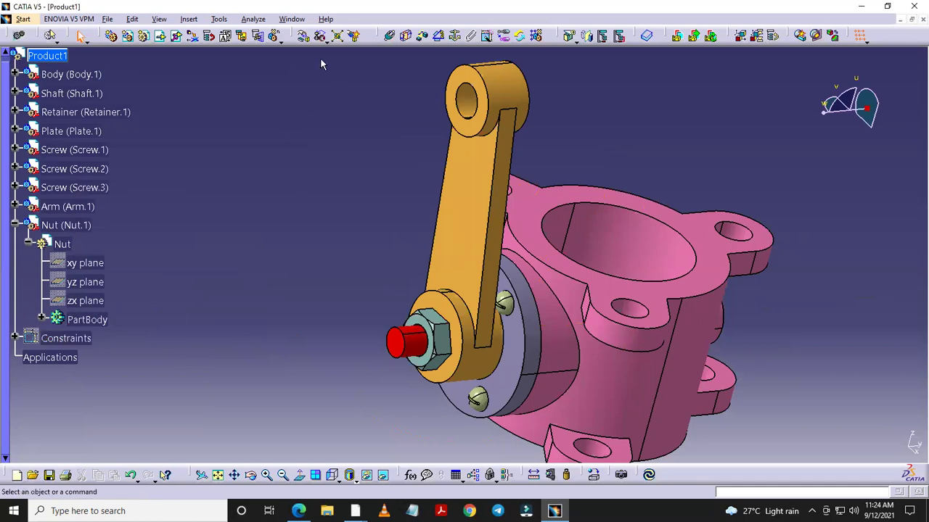
Step: Rotate the arm around the shaft axis using 'Drag around any axis'
{"action": "left_click", "coordinate": [304, 35]}
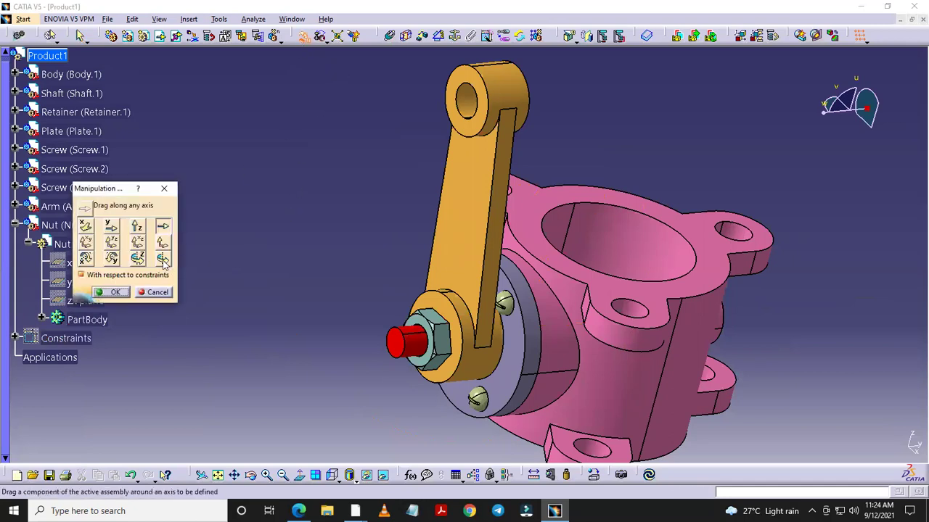
{"action": "left_click", "coordinate": [163, 259]}
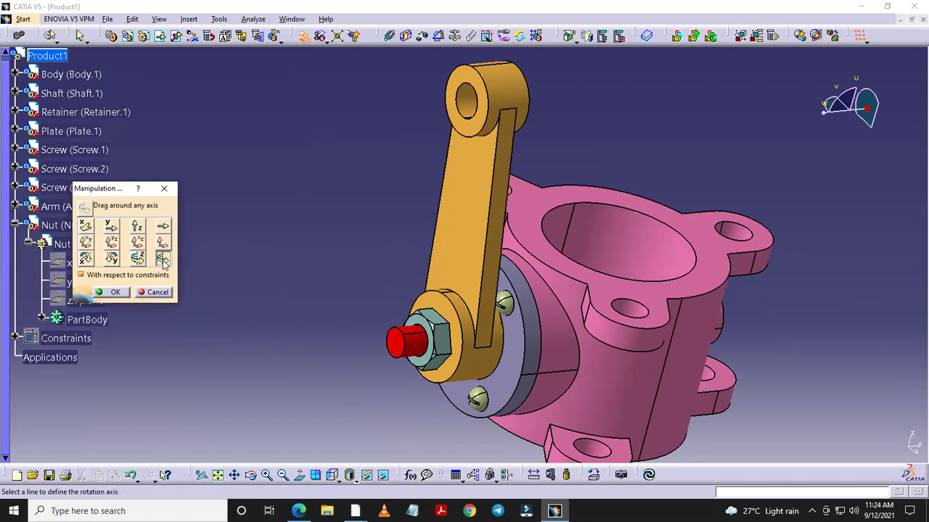
{"action": "left_click", "coordinate": [473, 371]}
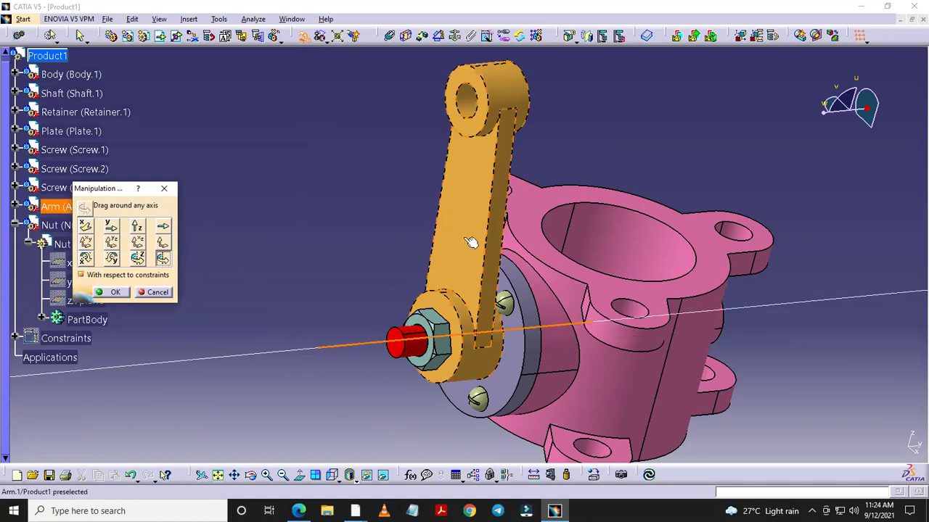
{"action": "mouse_move", "coordinate": [466, 243]}
{"action": "left_mouse_down"}
{"action": "mouse_move", "coordinate": [460, 235]}
{"action": "mouse_move", "coordinate": [473, 259]}
{"action": "left_mouse_up"}
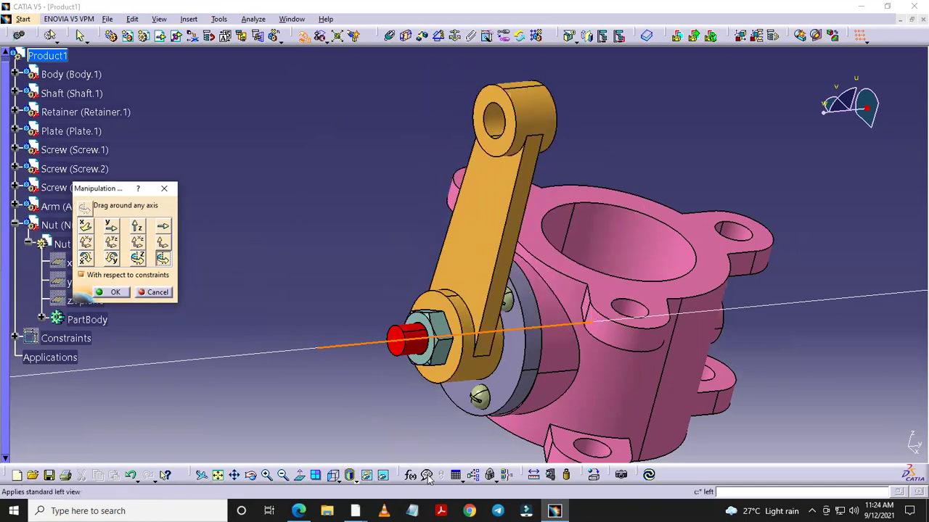
Step: In the Left view, swing the arm, settle it upright and confirm
{"action": "left_click", "coordinate": [350, 477]}
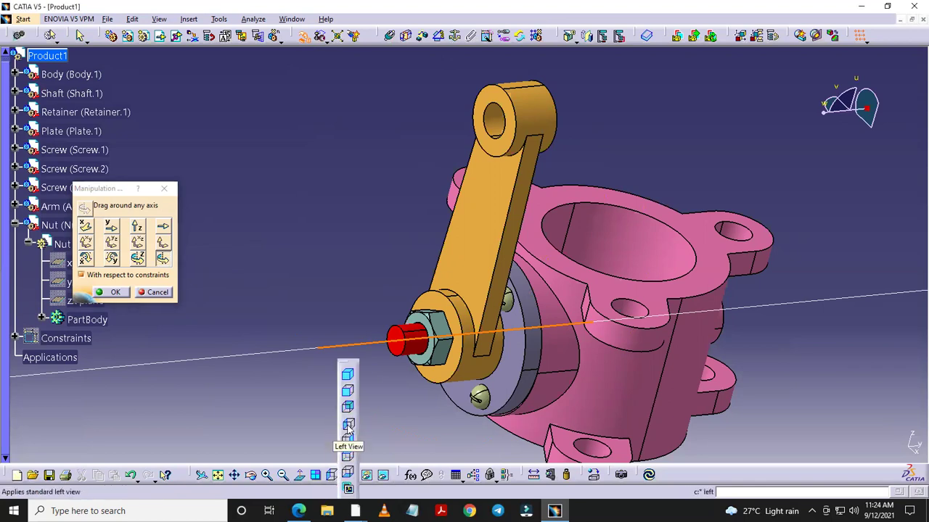
{"action": "left_click", "coordinate": [349, 424]}
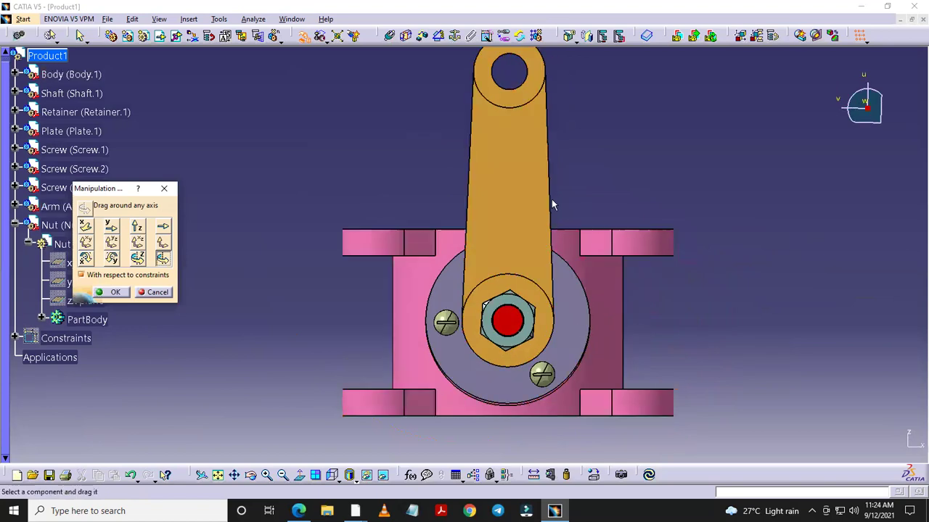
{"action": "left_click_drag", "start_coordinate": [521, 161], "coordinate": [524, 159]}
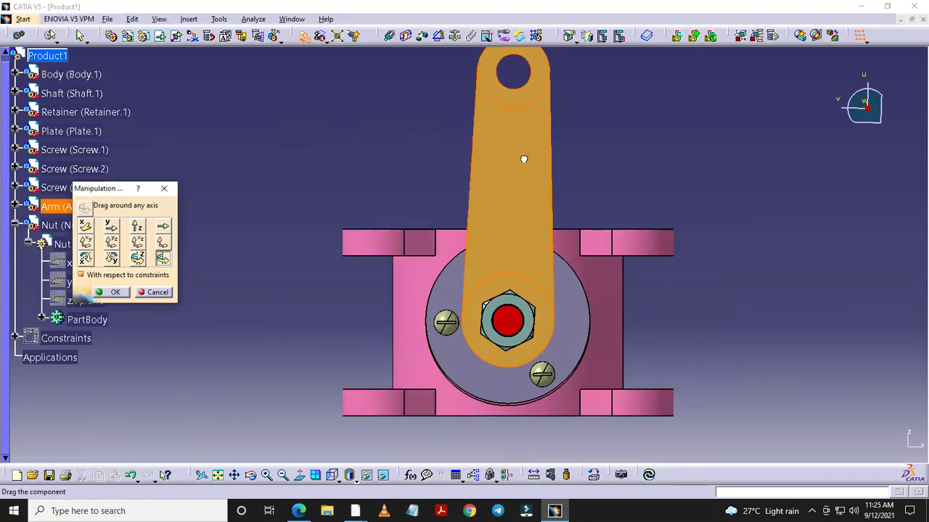
{"action": "left_click_drag", "start_coordinate": [524, 159], "coordinate": [524, 156]}
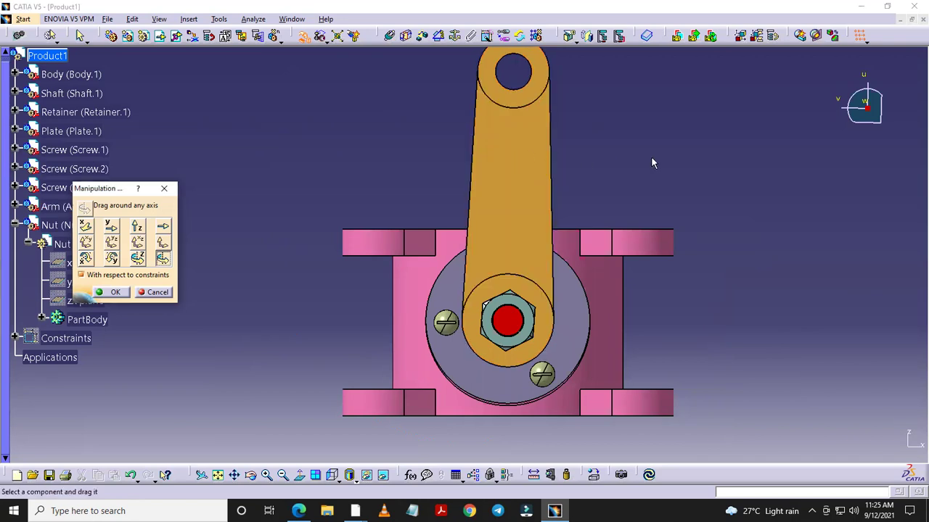
{"action": "left_click", "coordinate": [115, 292]}
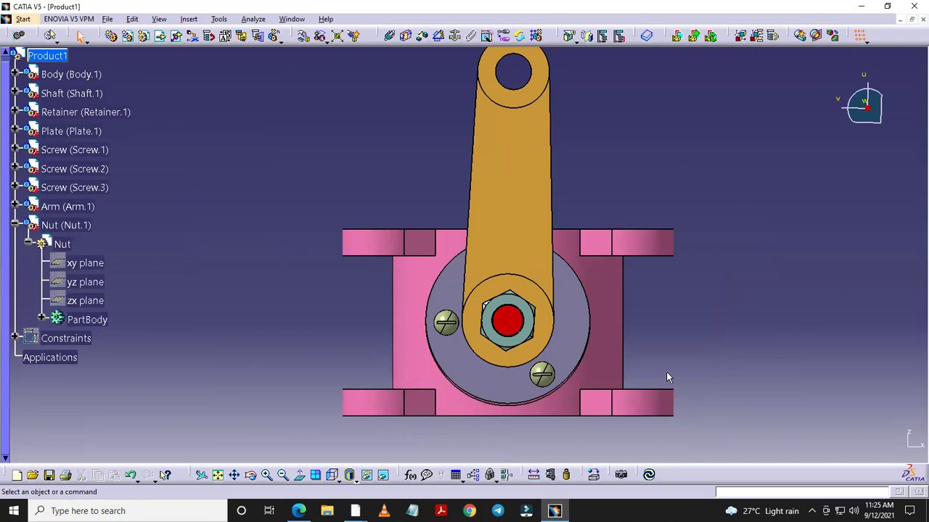
Step: Display the assembly as Wireframe (NHR) with Outlines enabled in a custom view mode, then pan it
{"action": "left_click", "coordinate": [348, 476]}
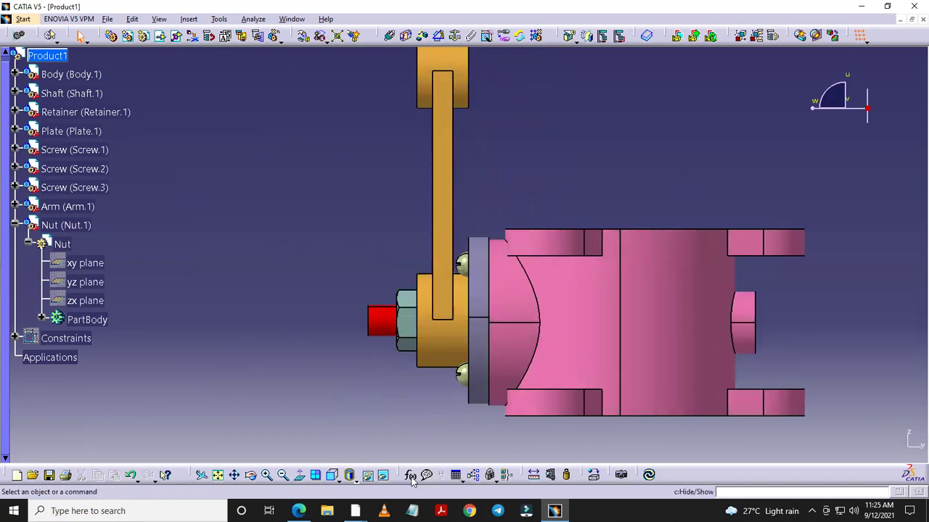
{"action": "left_click", "coordinate": [352, 477]}
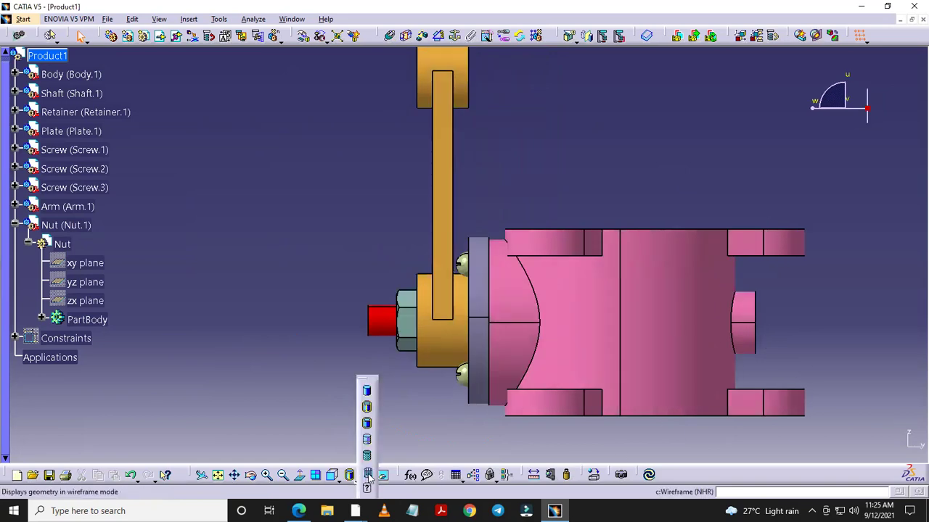
{"action": "left_click", "coordinate": [367, 473]}
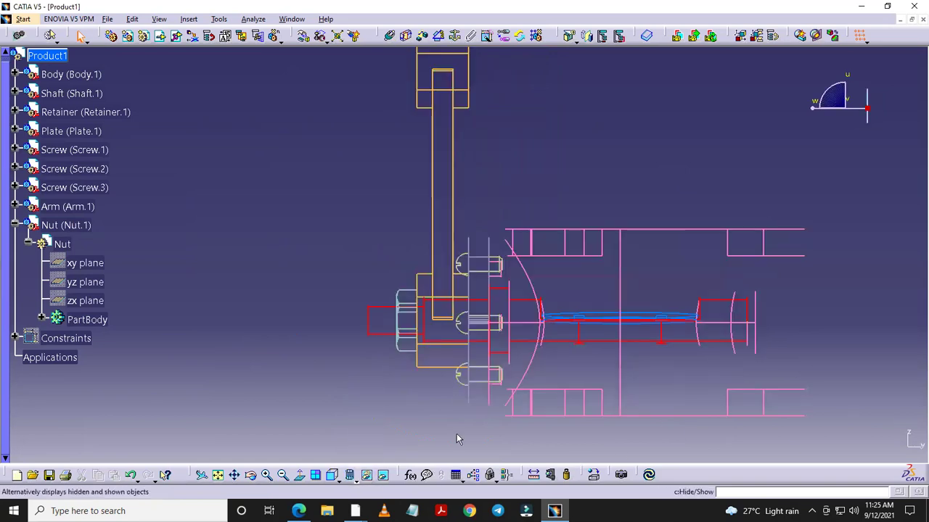
{"action": "left_click", "coordinate": [387, 483]}
{"action": "left_click", "coordinate": [373, 489]}
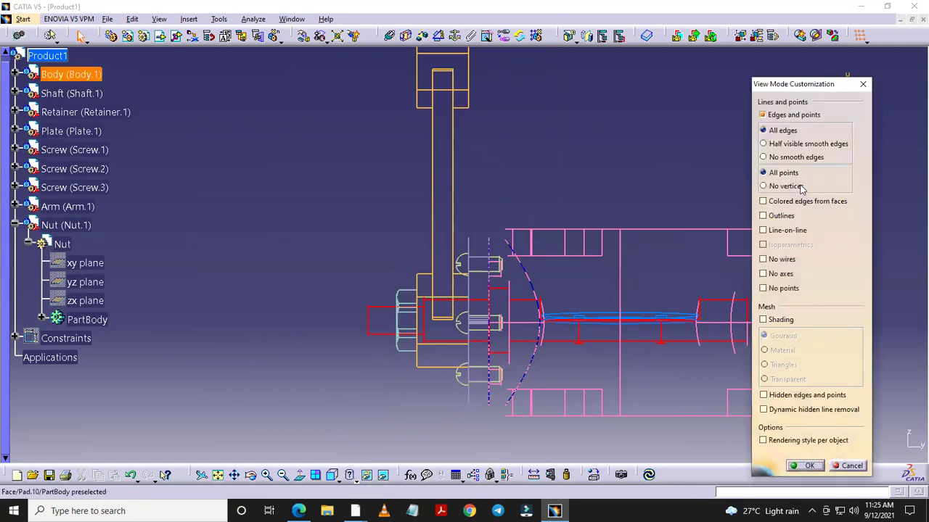
{"action": "left_click", "coordinate": [789, 216]}
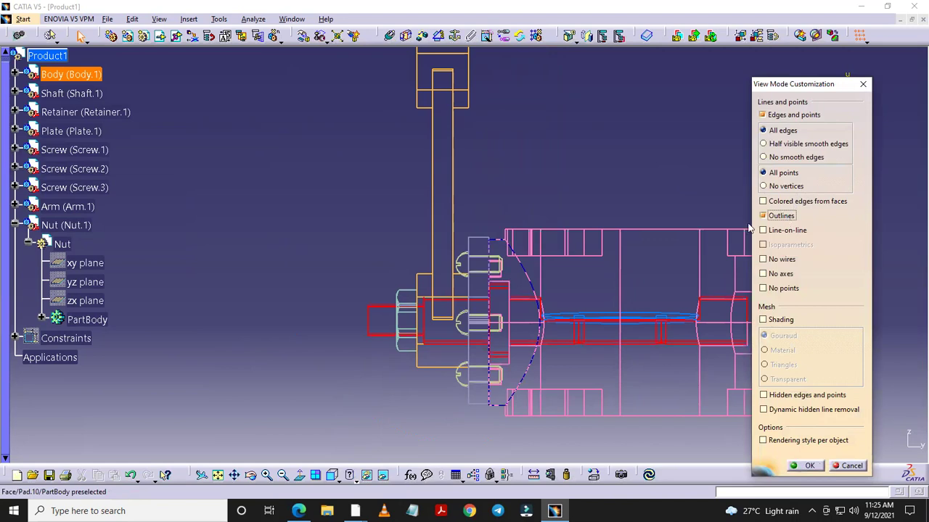
{"action": "left_click", "coordinate": [807, 466]}
{"action": "middle_click_drag", "start_coordinate": [668, 168], "coordinate": [547, 186]}
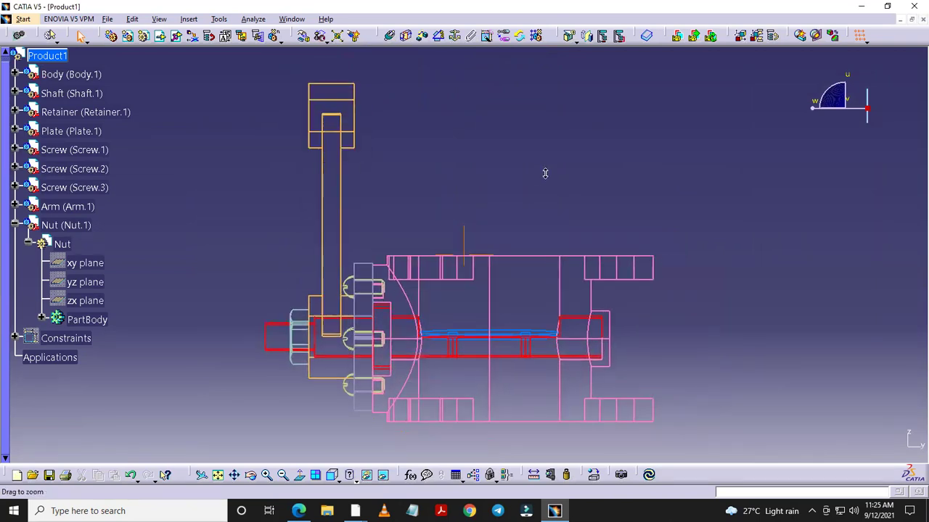
Step: Switch to the Isometric view with Shading (SHD) display and tilt the view slightly
{"action": "left_click", "coordinate": [356, 483]}
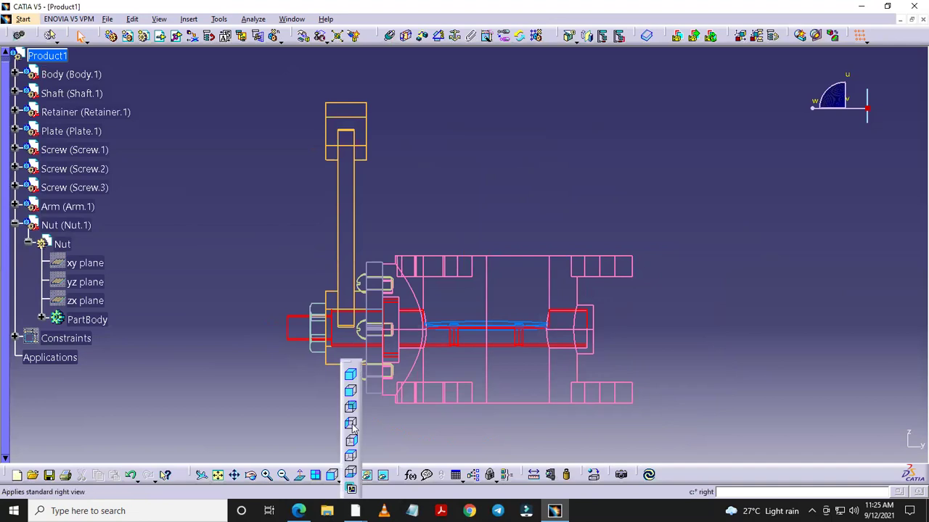
{"action": "left_click", "coordinate": [356, 377]}
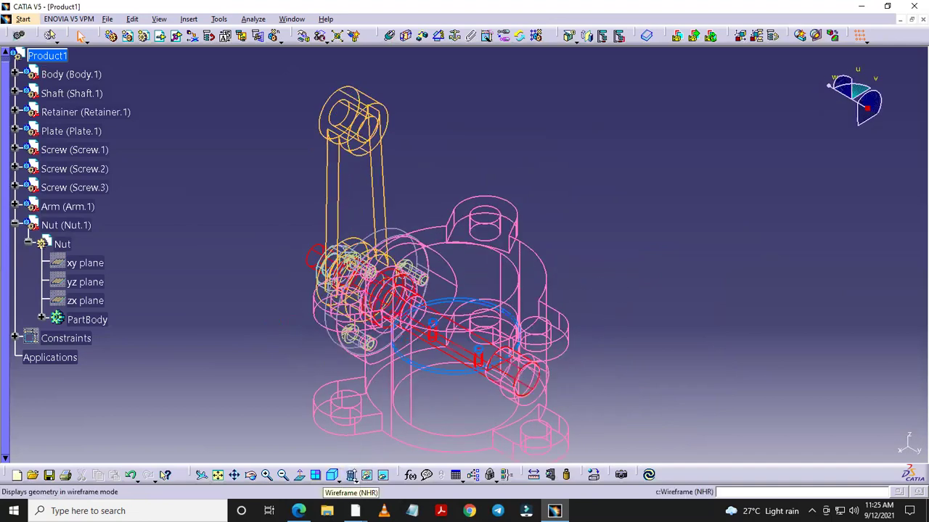
{"action": "left_click", "coordinate": [355, 482]}
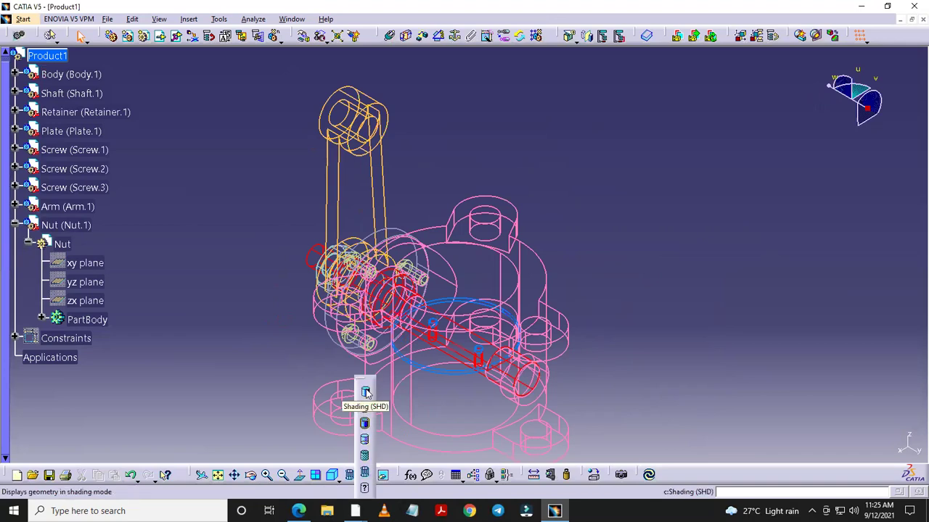
{"action": "left_click", "coordinate": [365, 392]}
{"action": "mouse_move", "coordinate": [700, 341]}
{"action": "middle_mouse_down"}
{"action": "mouse_move", "coordinate": [705, 313]}
{"action": "mouse_move", "coordinate": [695, 305]}
{"action": "middle_mouse_up"}
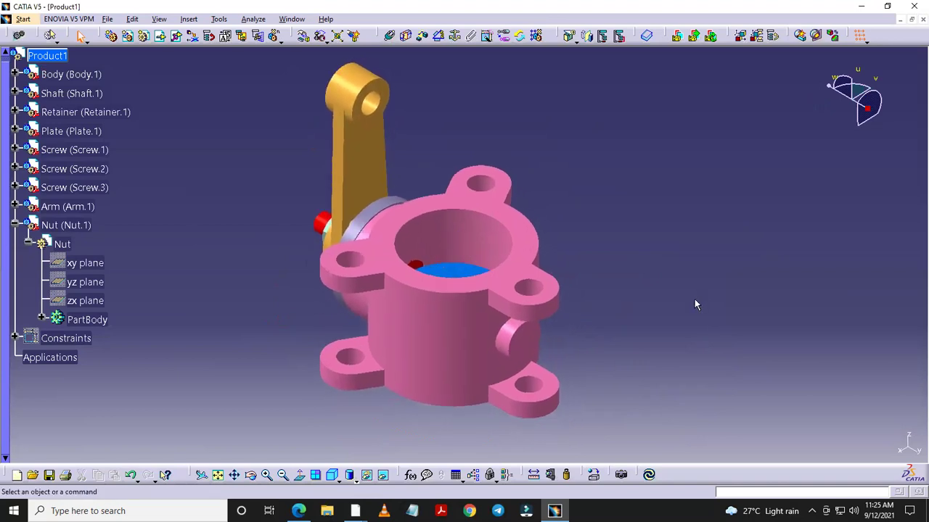